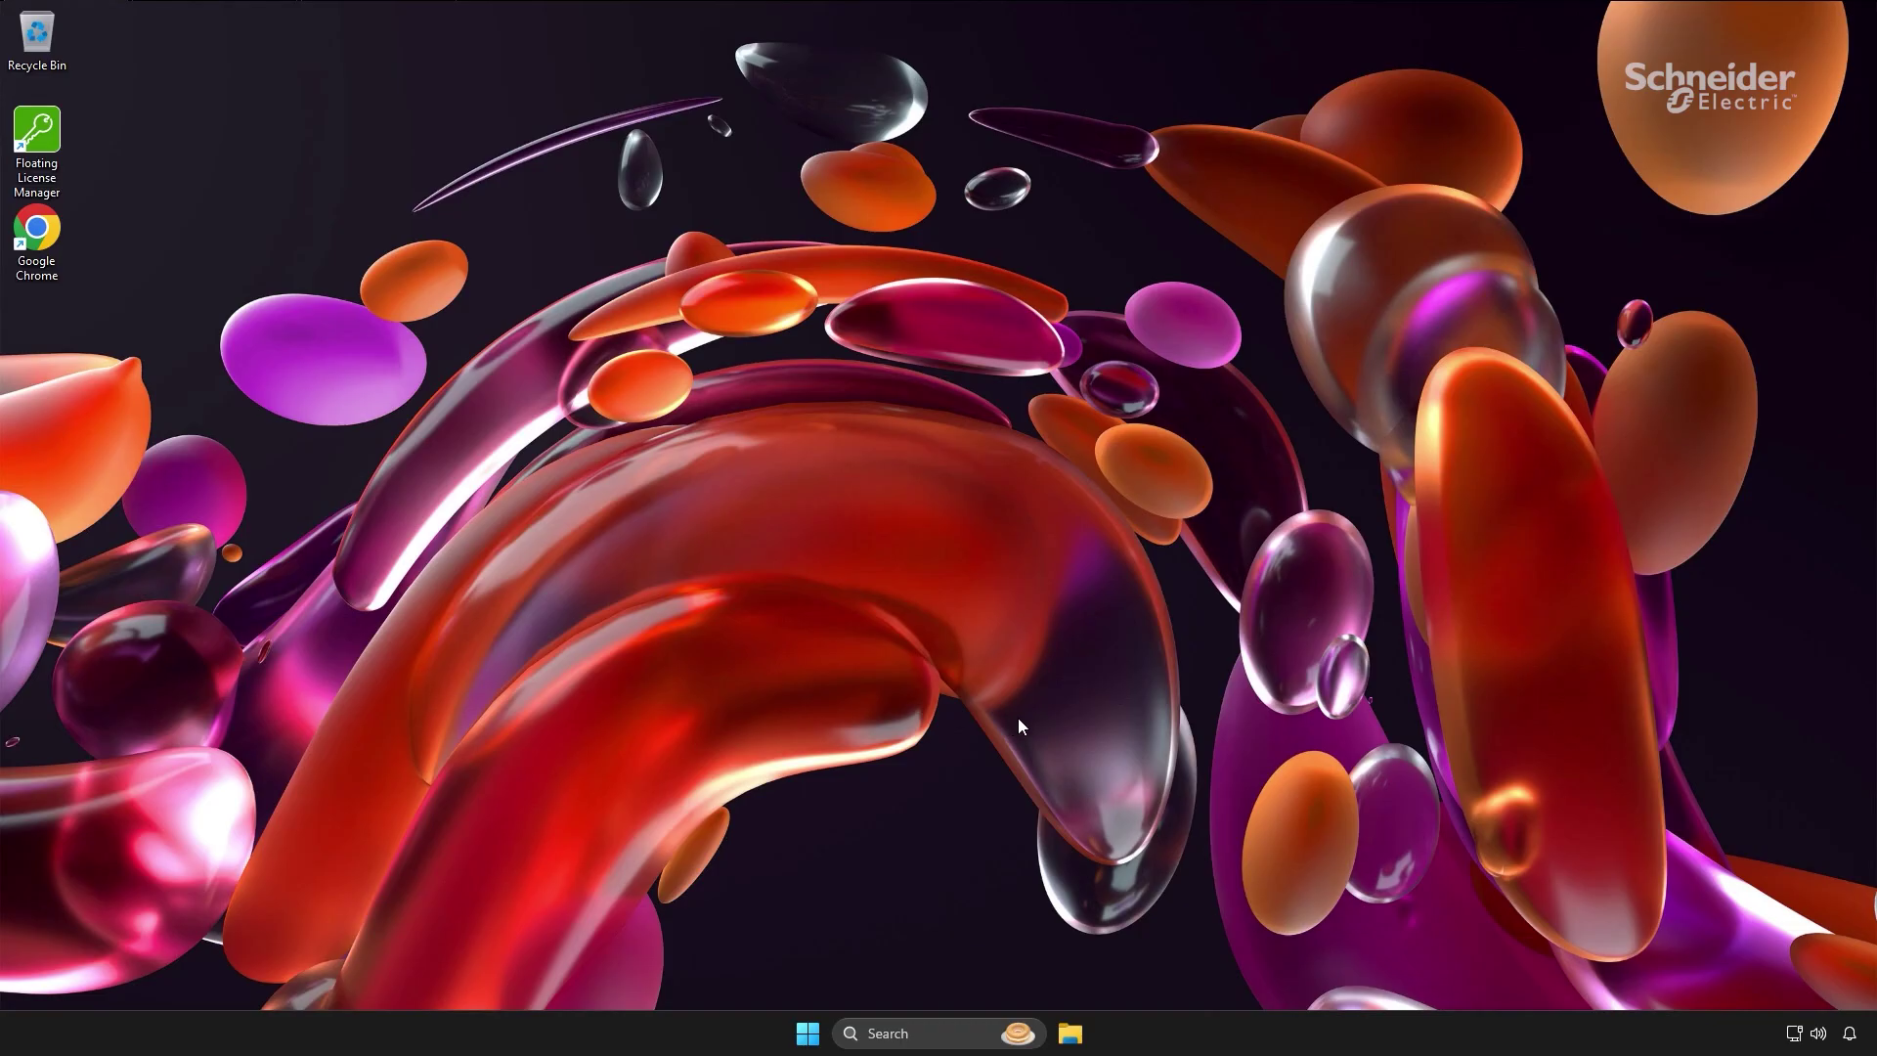
# - Activate the floating license using the pasted Activation ID, with Usage Rights specified as 5
pyautogui.doubleClick(57, 157)
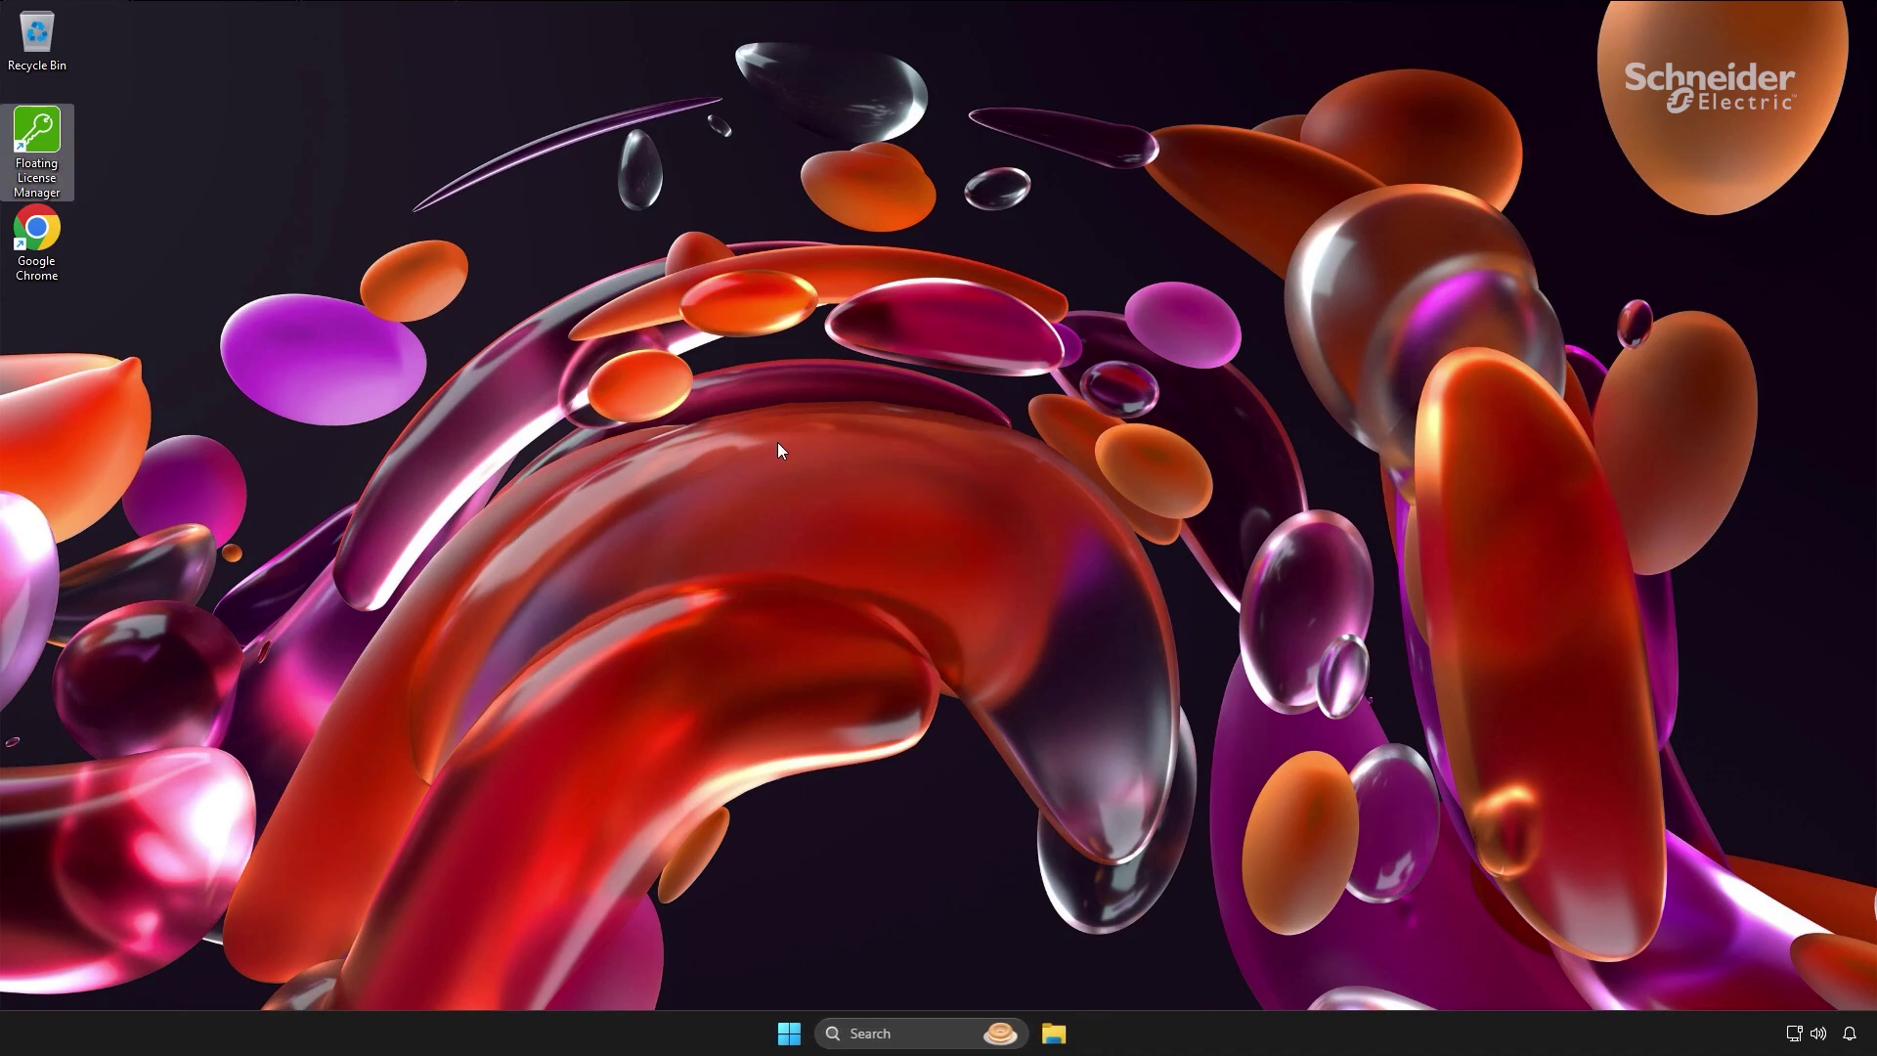
pyautogui.click(666, 689)
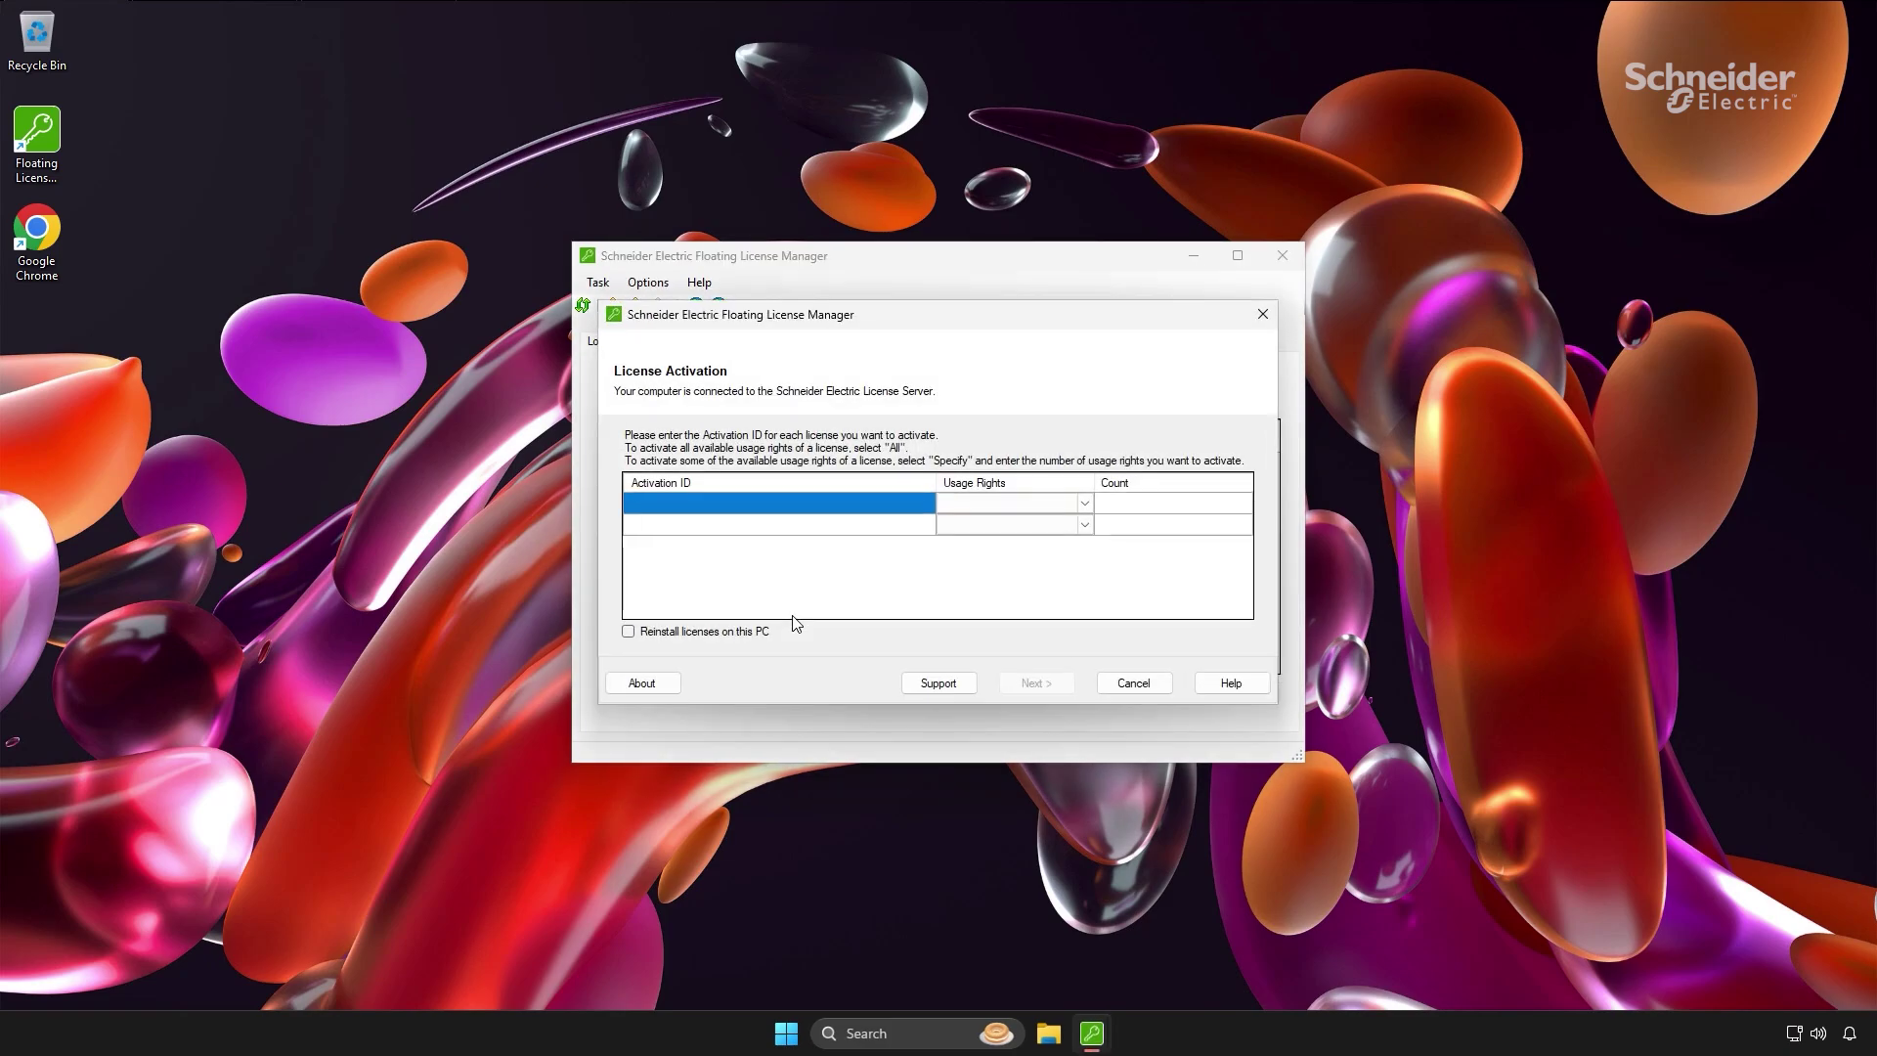
pyautogui.click(770, 505)
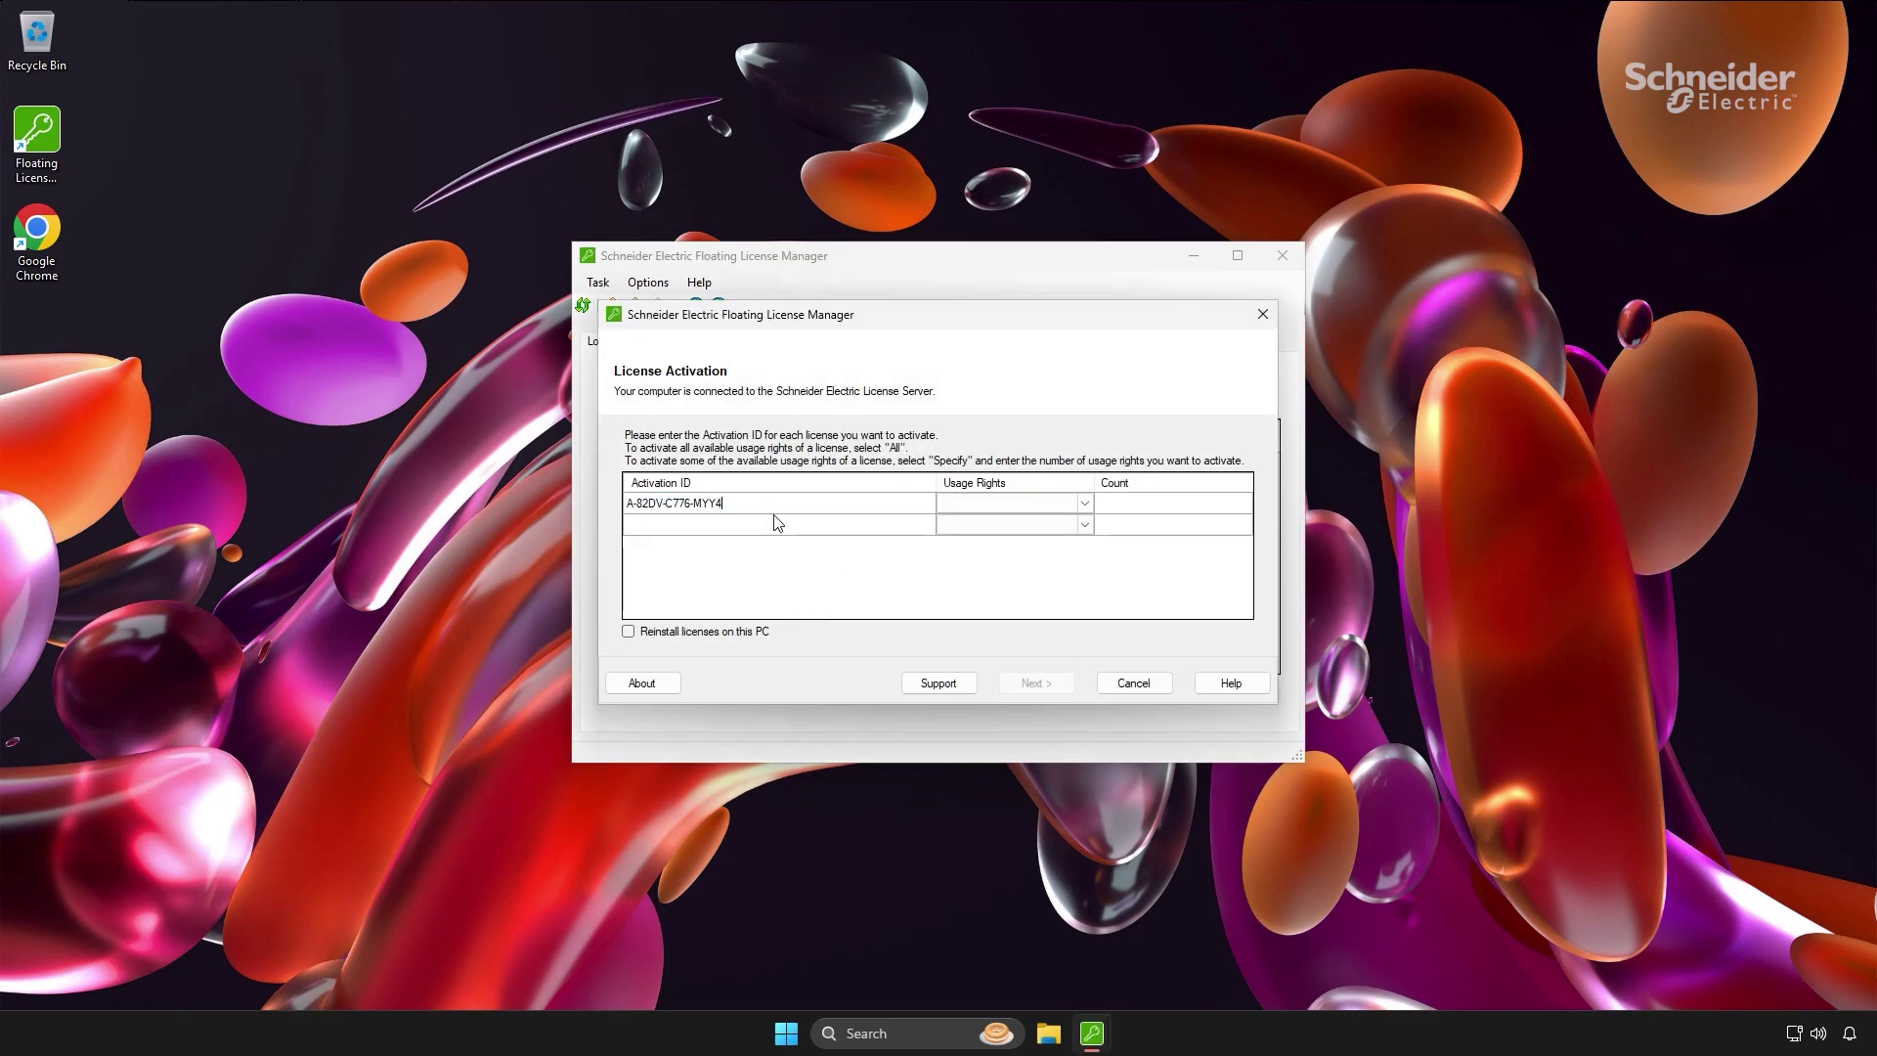
pyautogui.click(1065, 503)
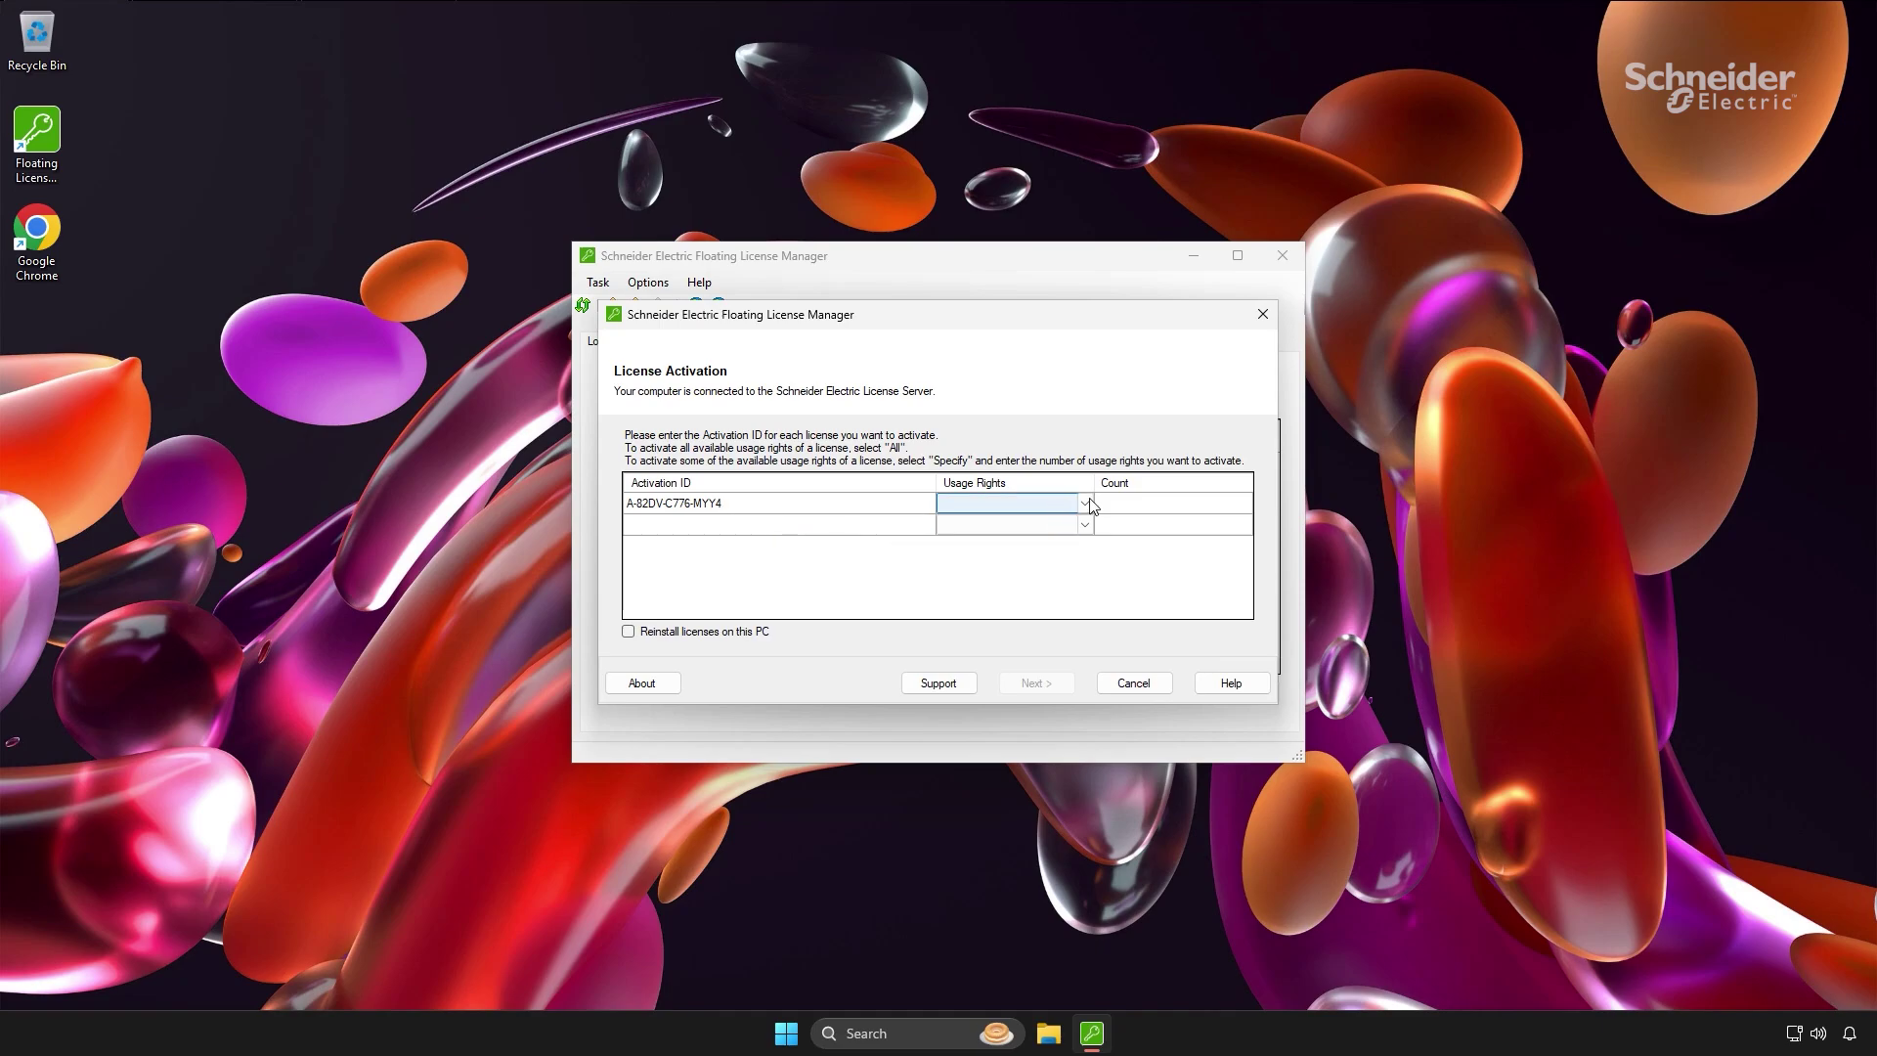
pyautogui.click(1091, 504)
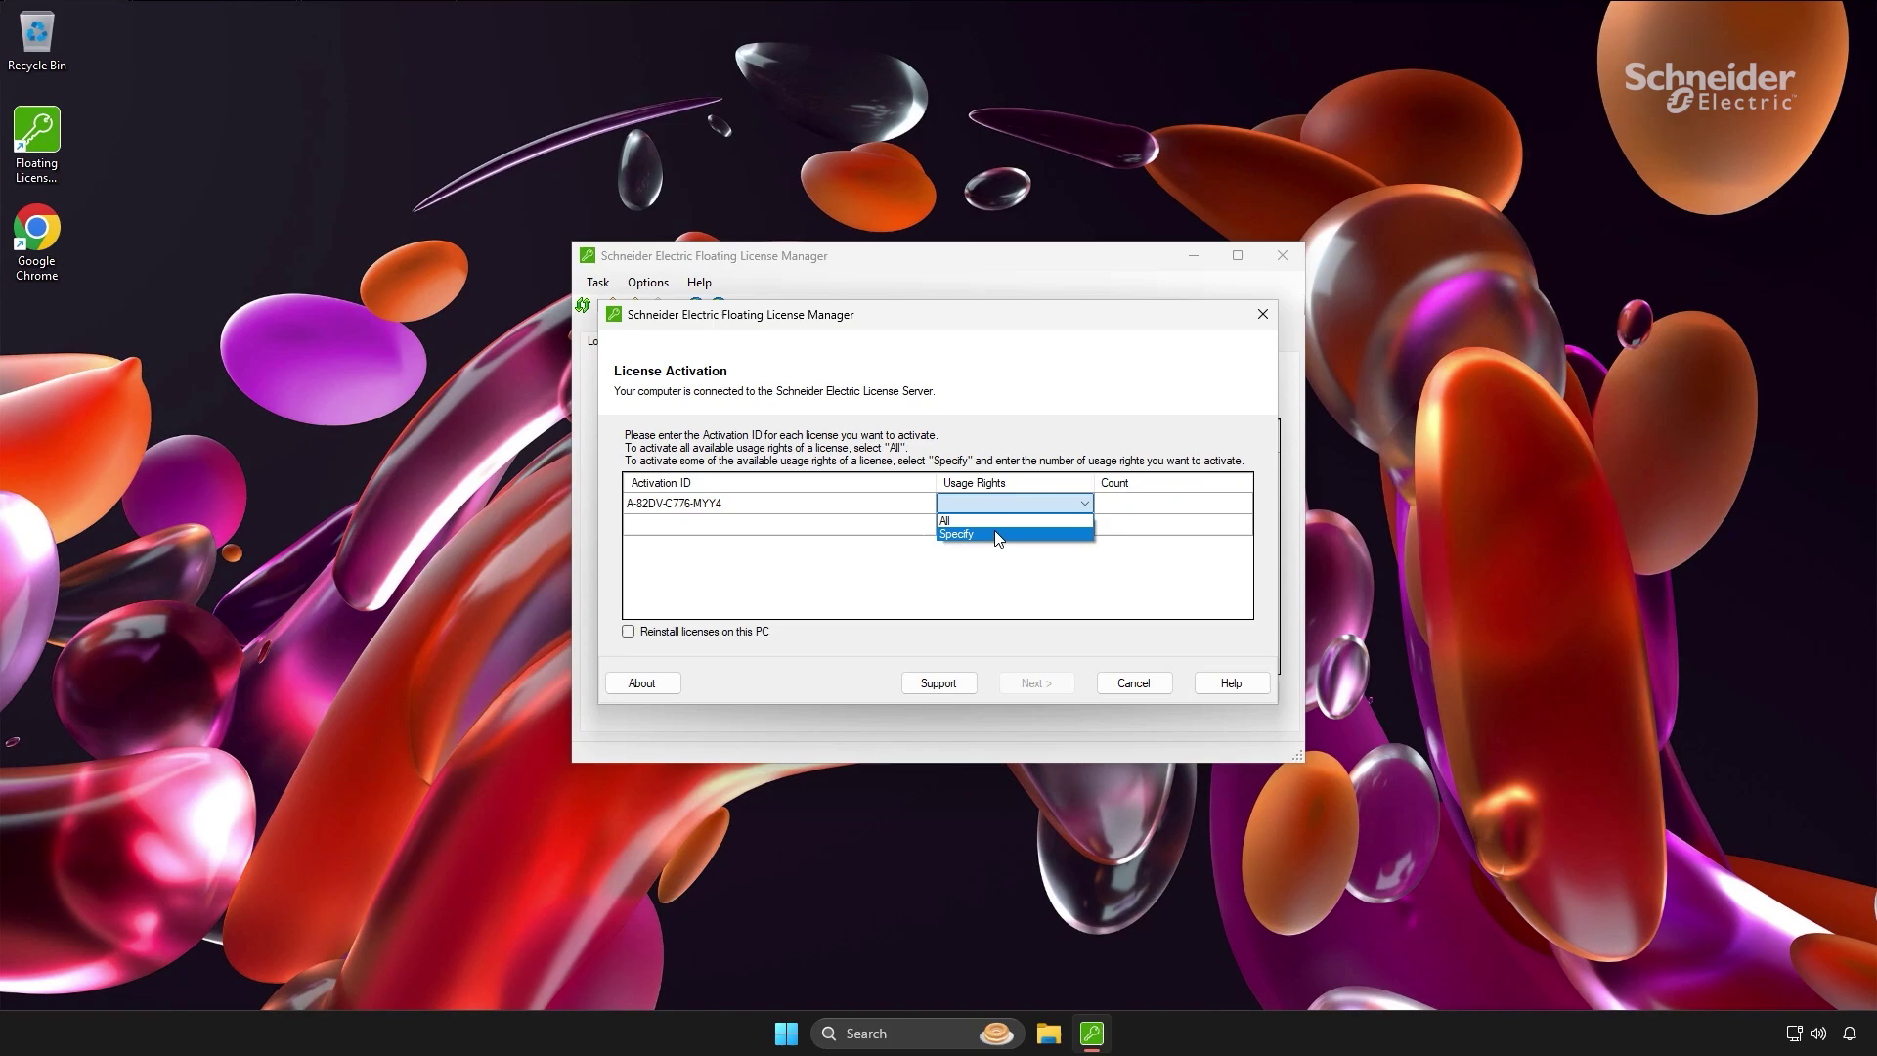
pyautogui.click(997, 535)
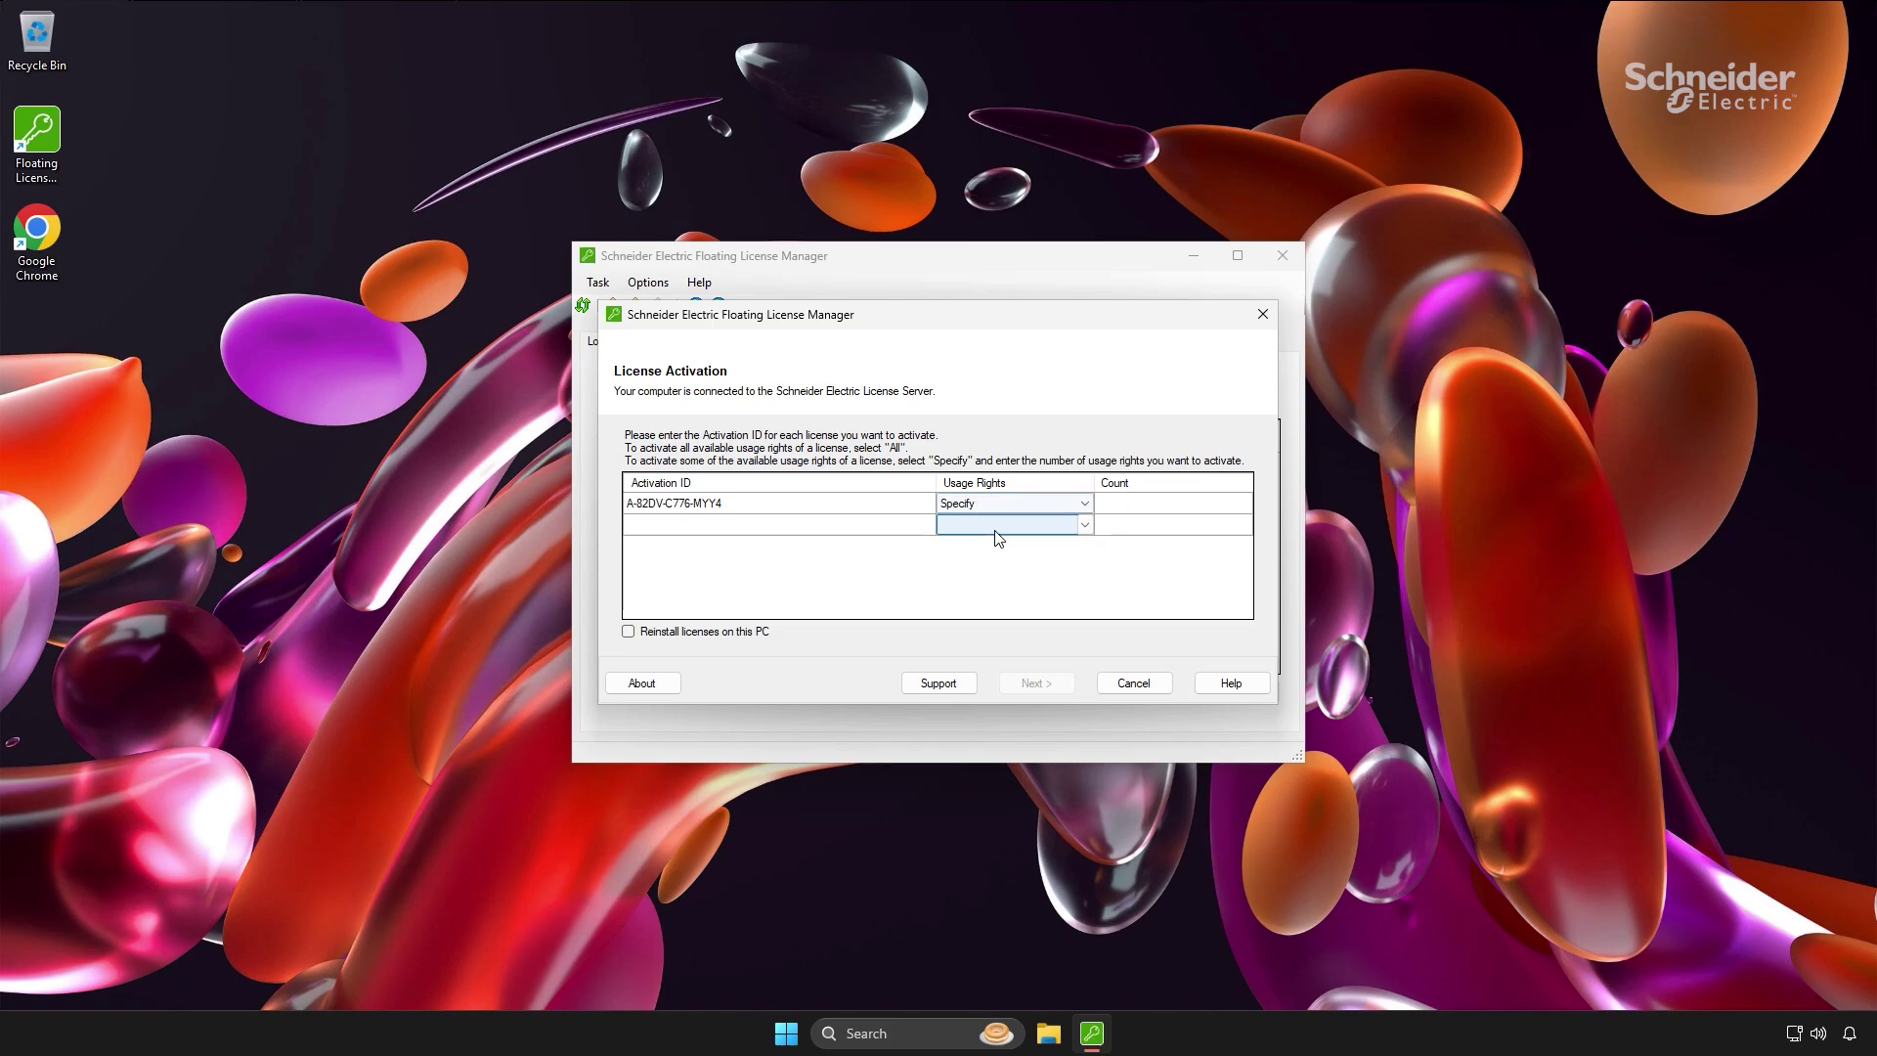
pyautogui.click(1169, 507)
pyautogui.click(1168, 503)
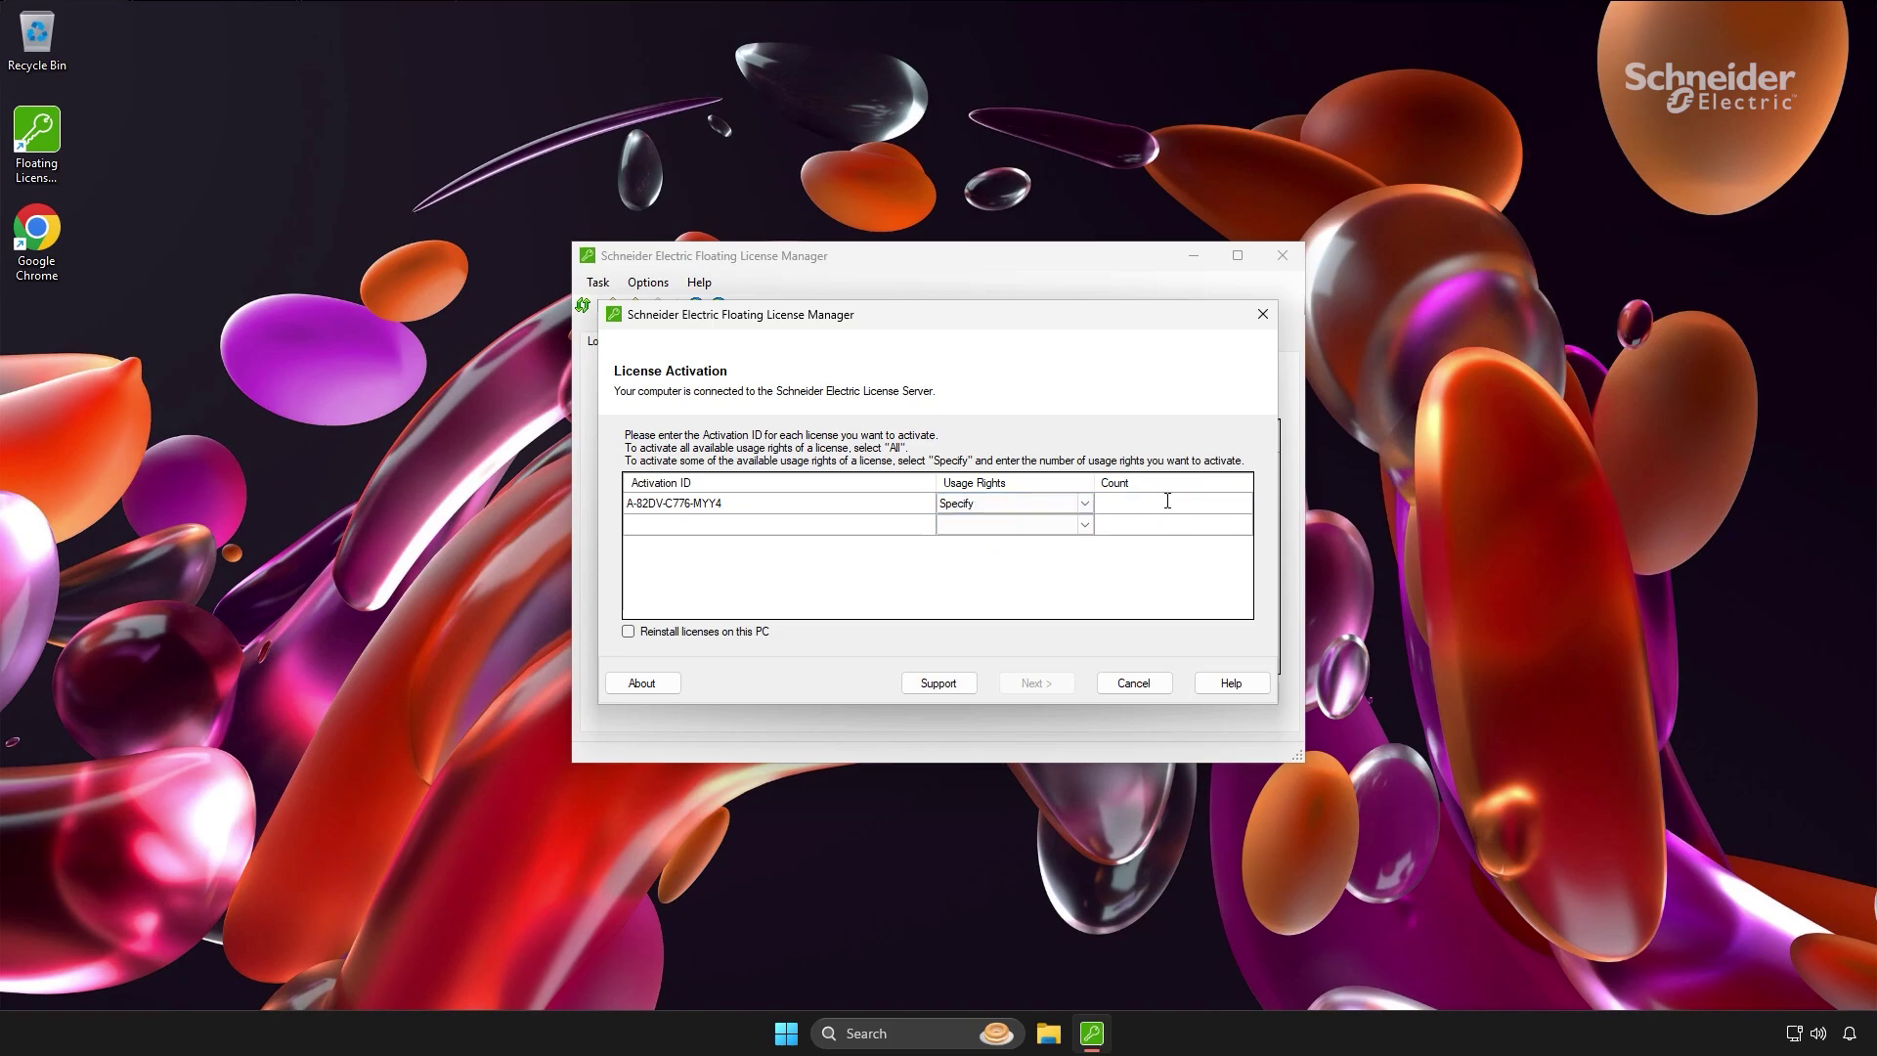
pyautogui.write('5')
pyautogui.click(1037, 683)
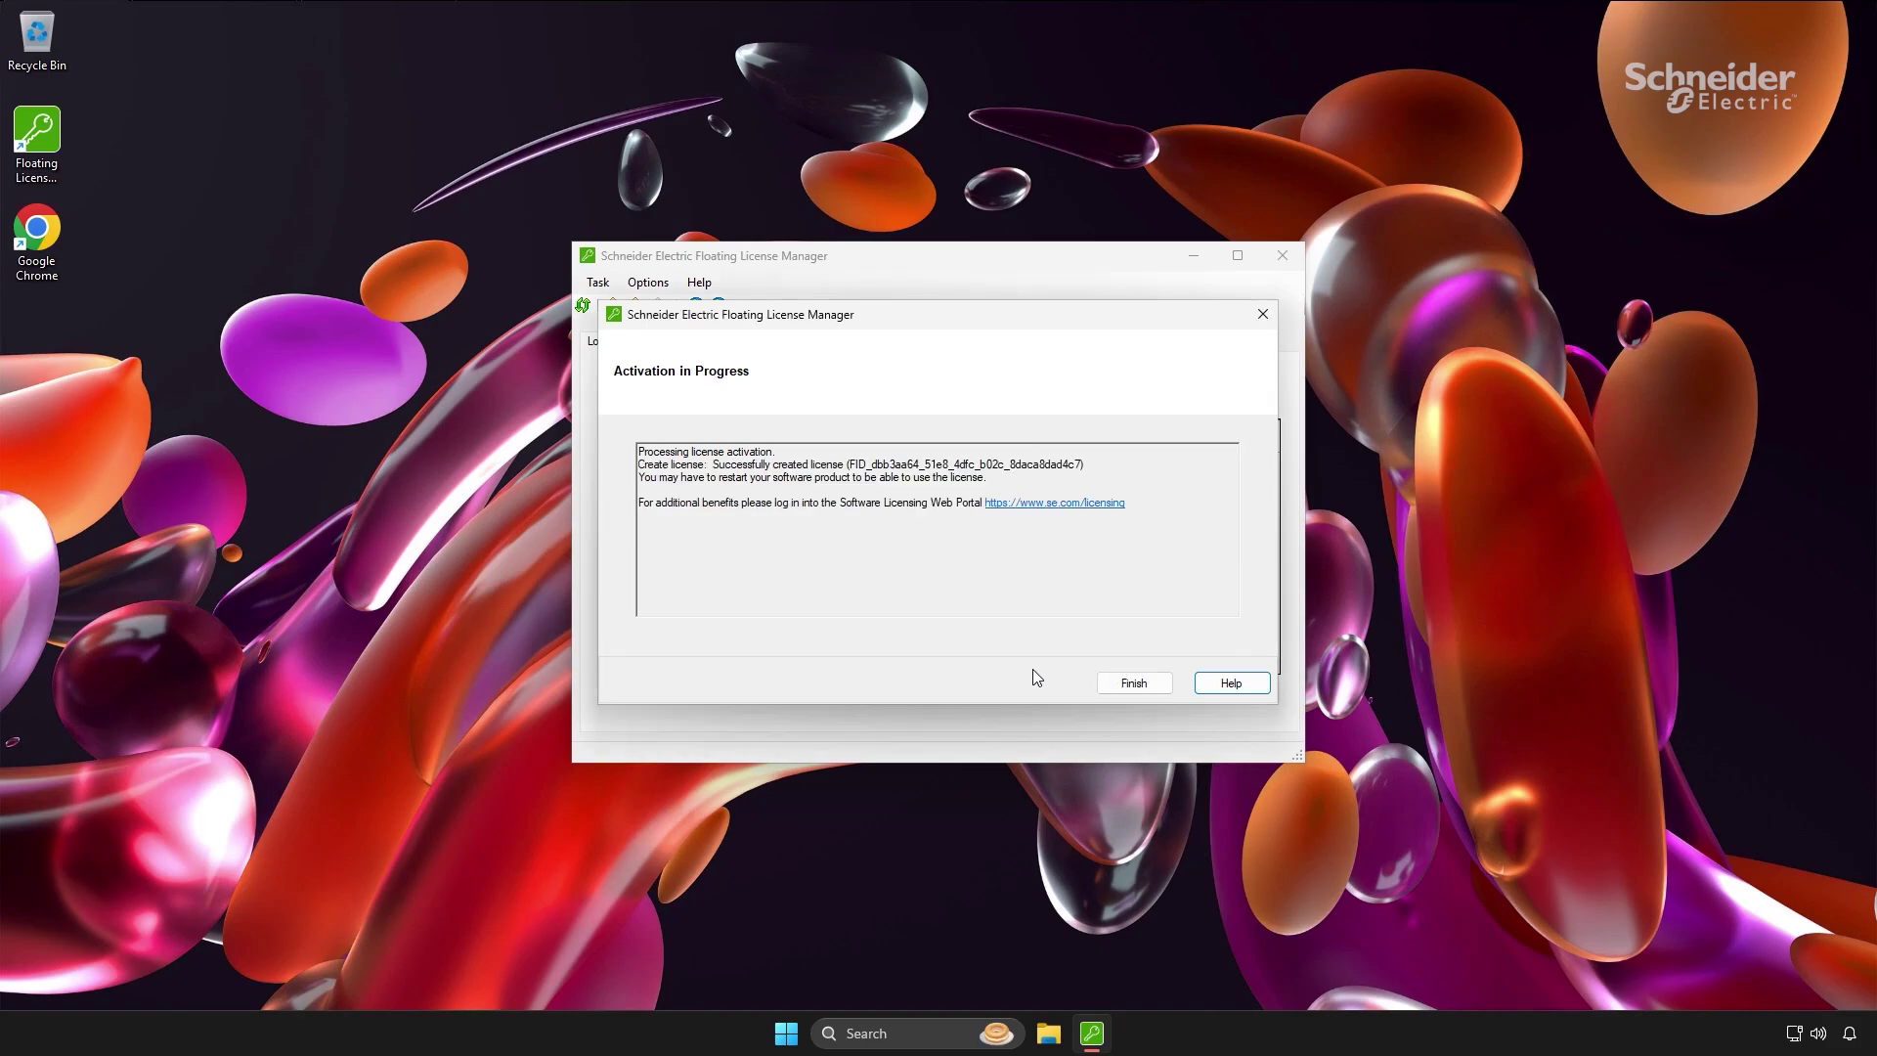
# - Finish the activation wizard and acknowledge the success message so the M580S license is listed
pyautogui.click(1144, 688)
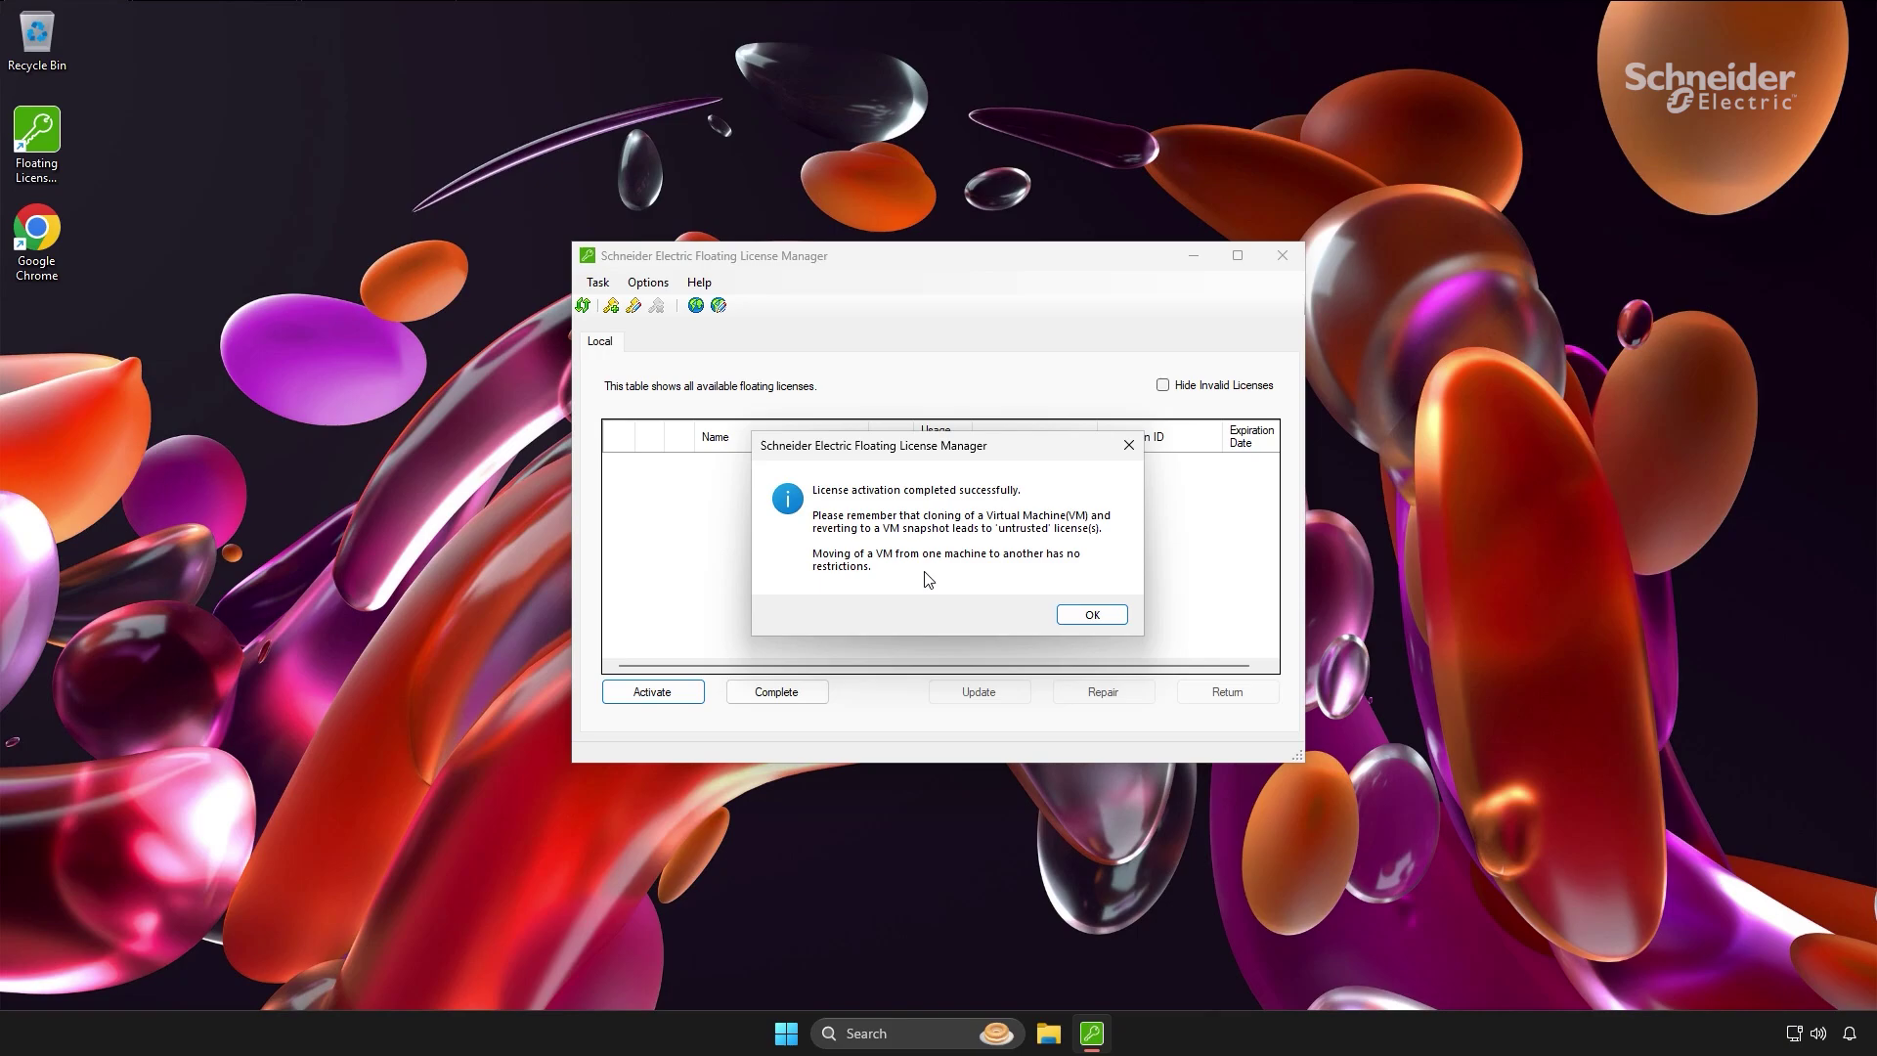
pyautogui.click(1079, 616)
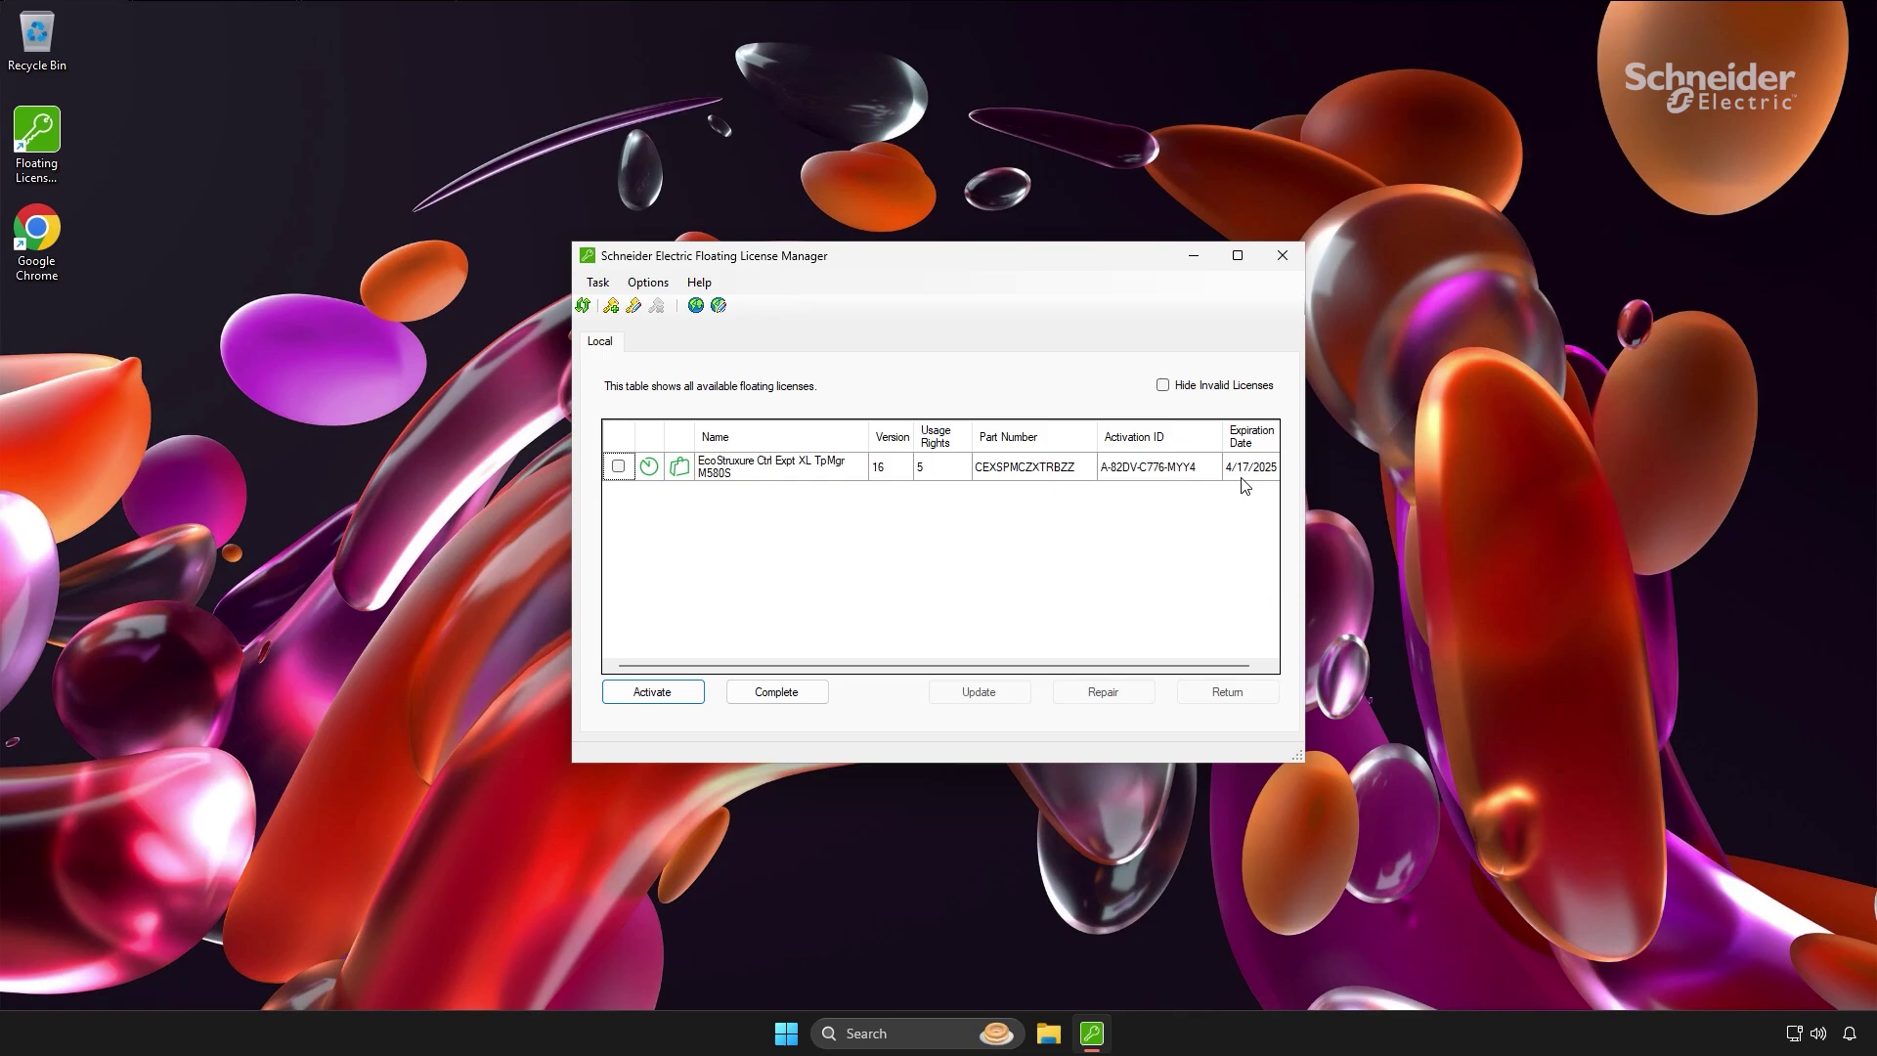
# - Set offline license behaviour to a 10-day maximum with automatic renewal, and approve the service restart
pyautogui.click(646, 283)
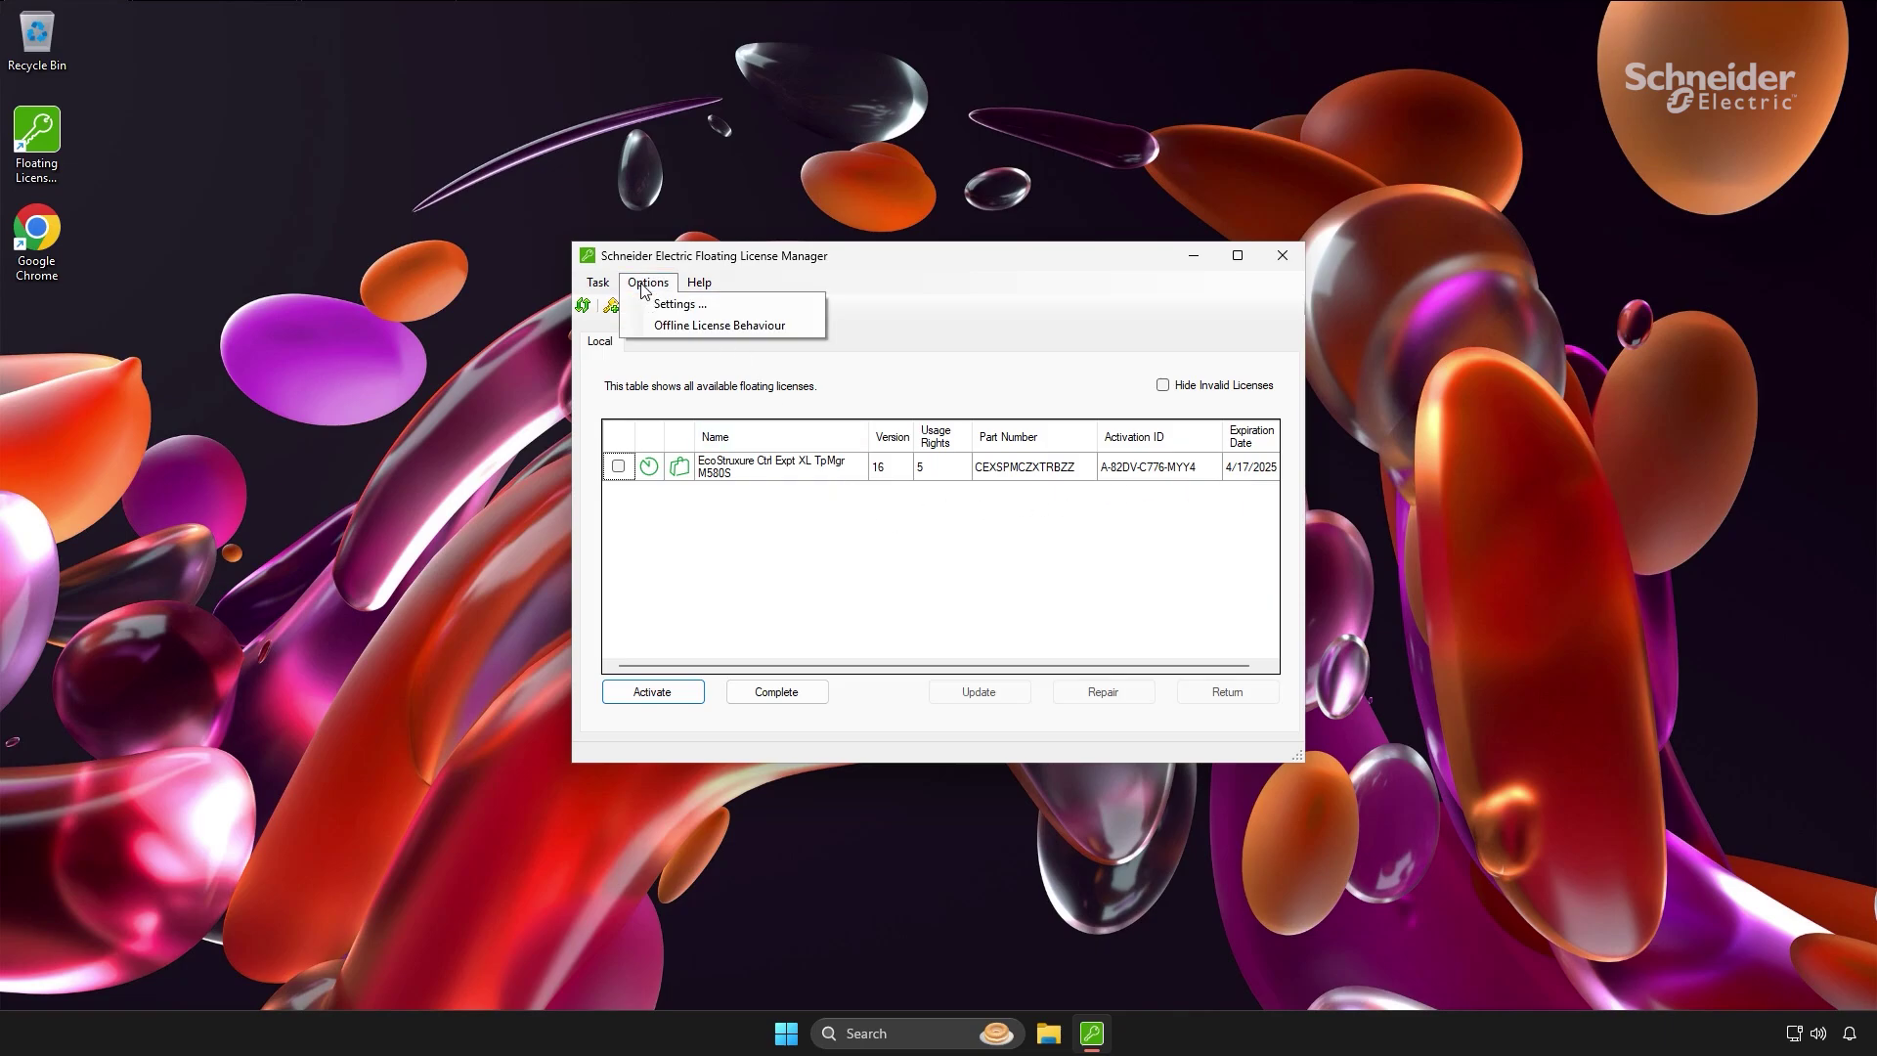
pyautogui.click(677, 328)
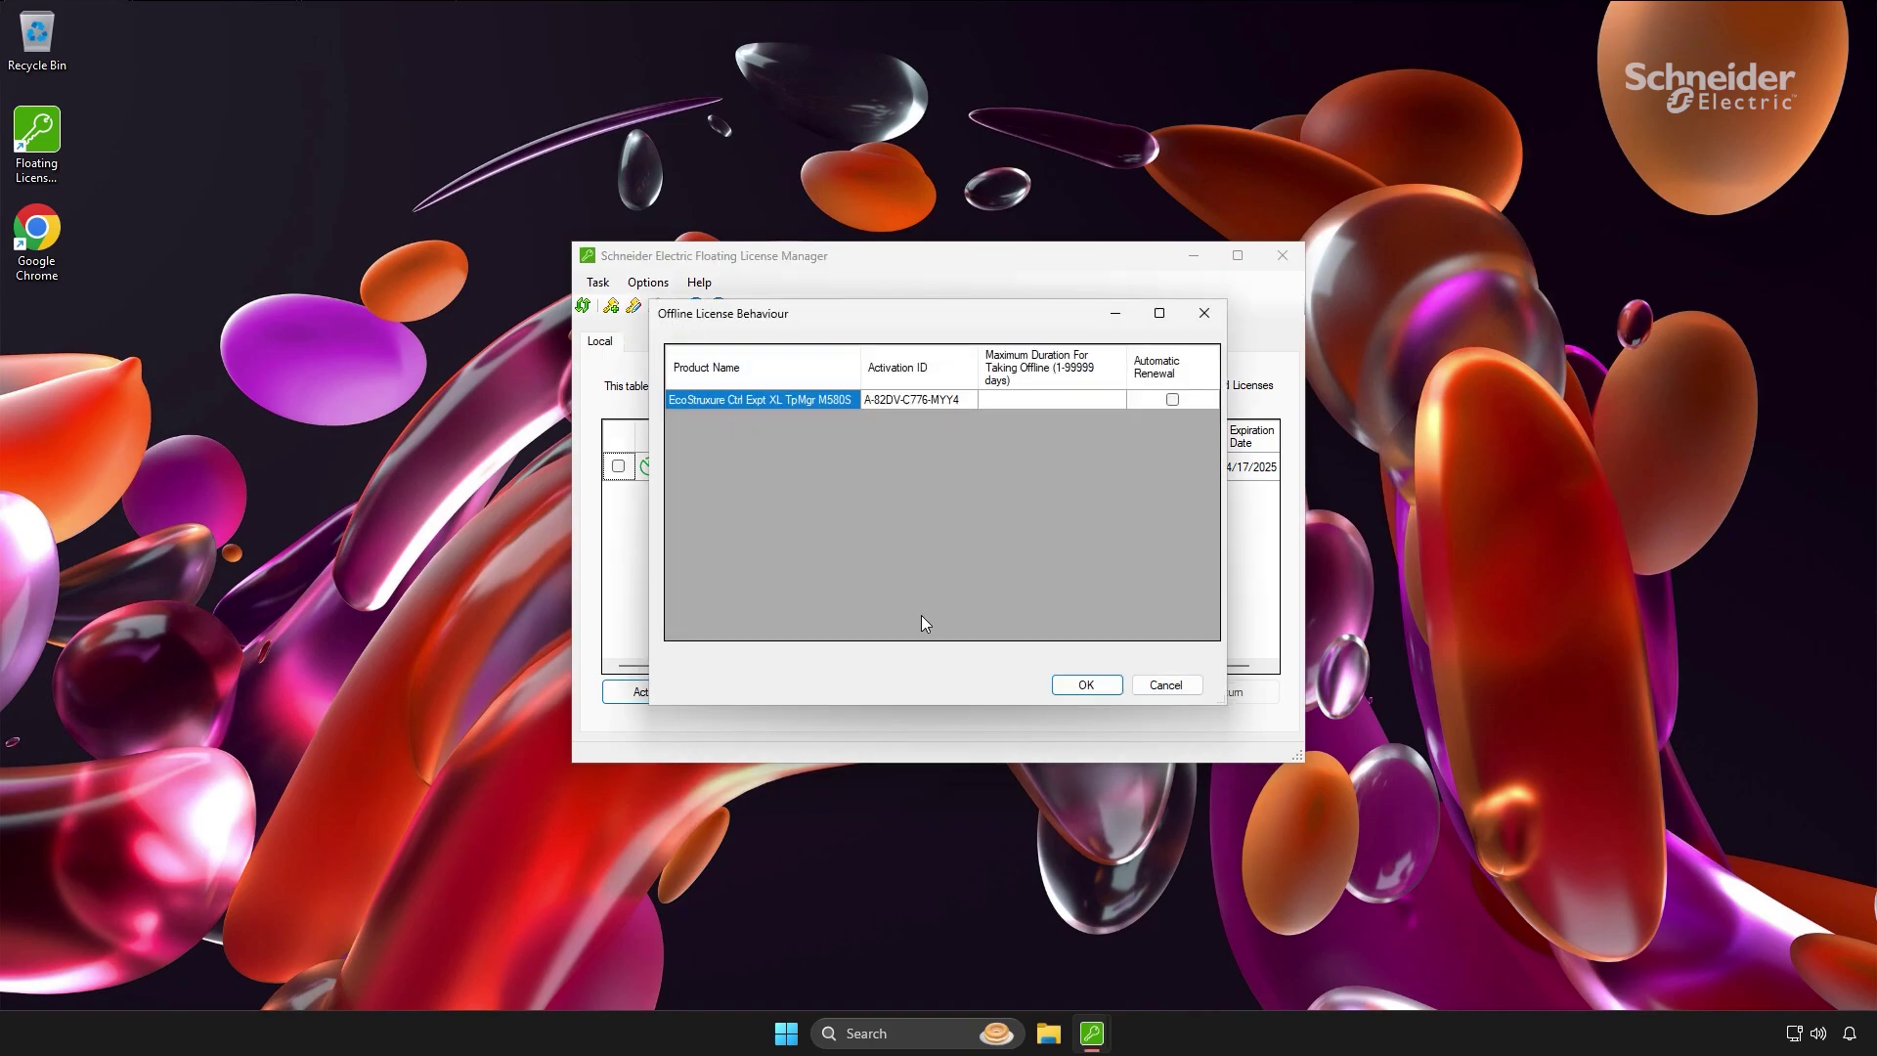
pyautogui.click(1012, 404)
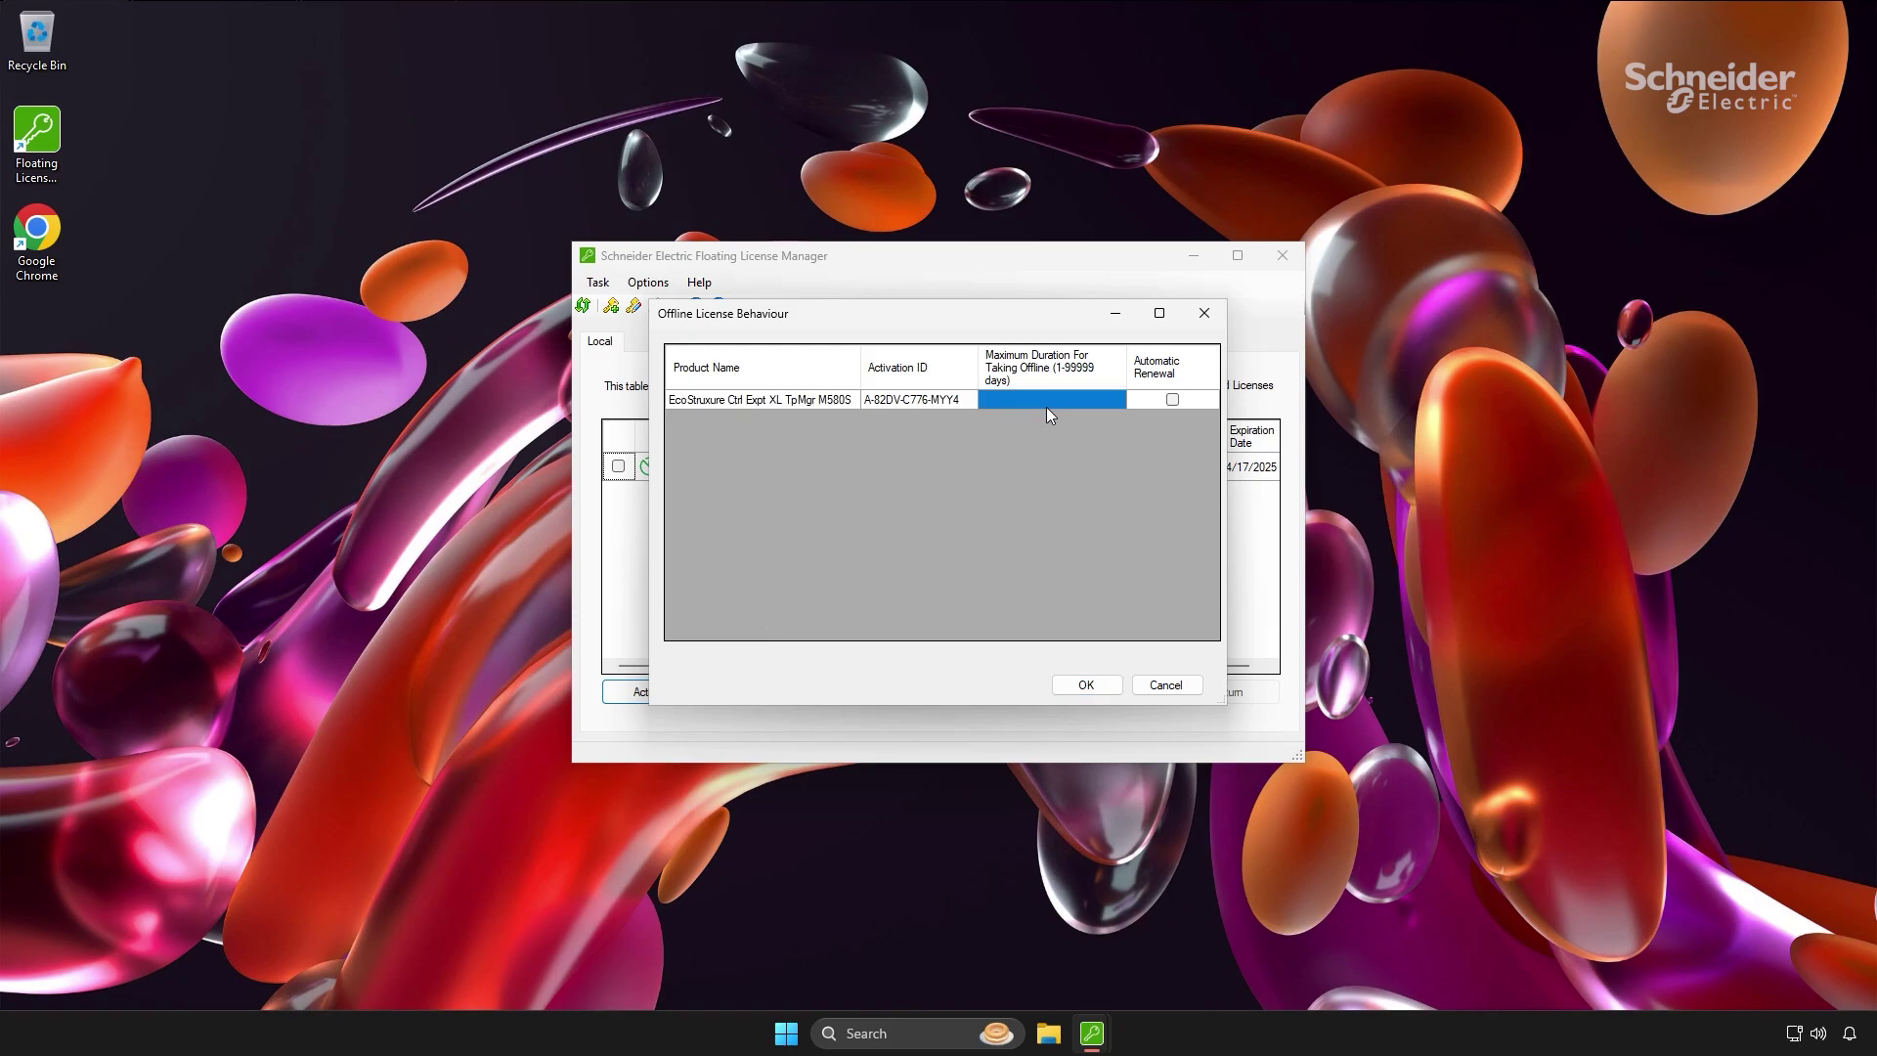
pyautogui.click(1046, 407)
pyautogui.write('10')
pyautogui.click(1173, 399)
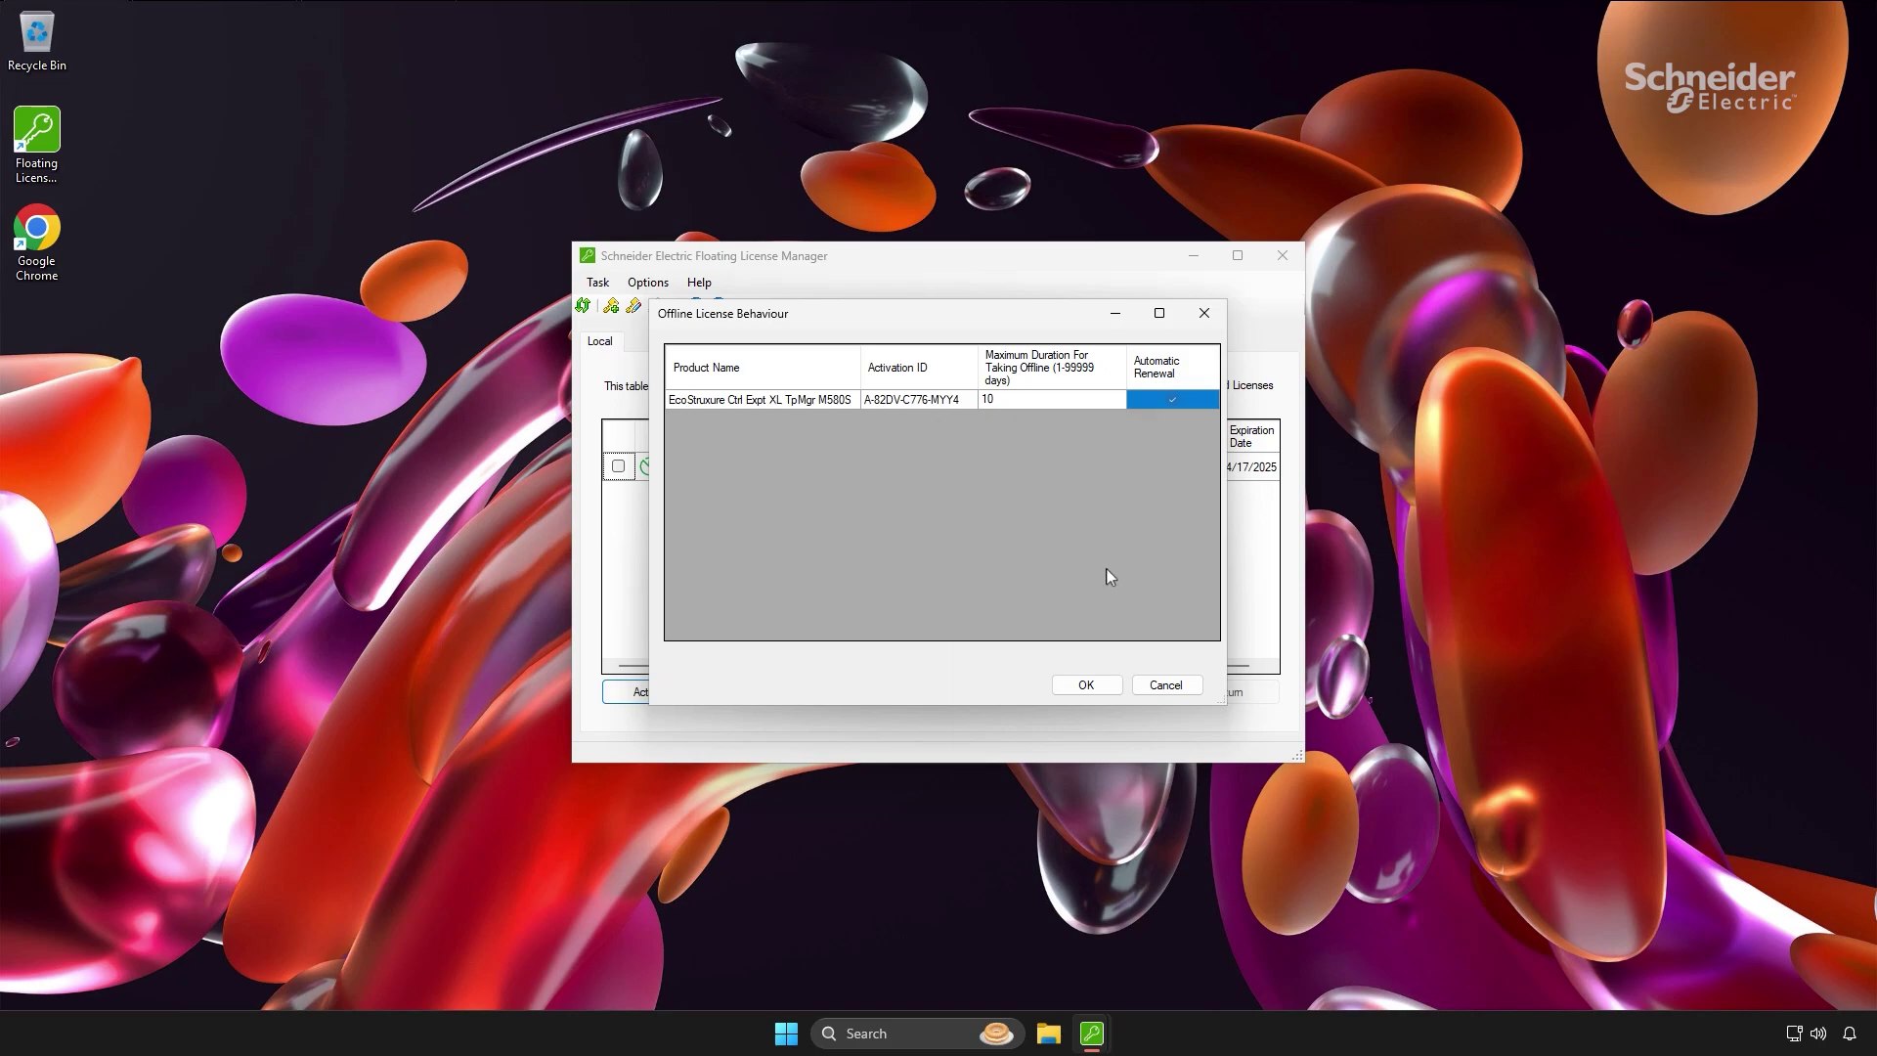
pyautogui.click(1069, 685)
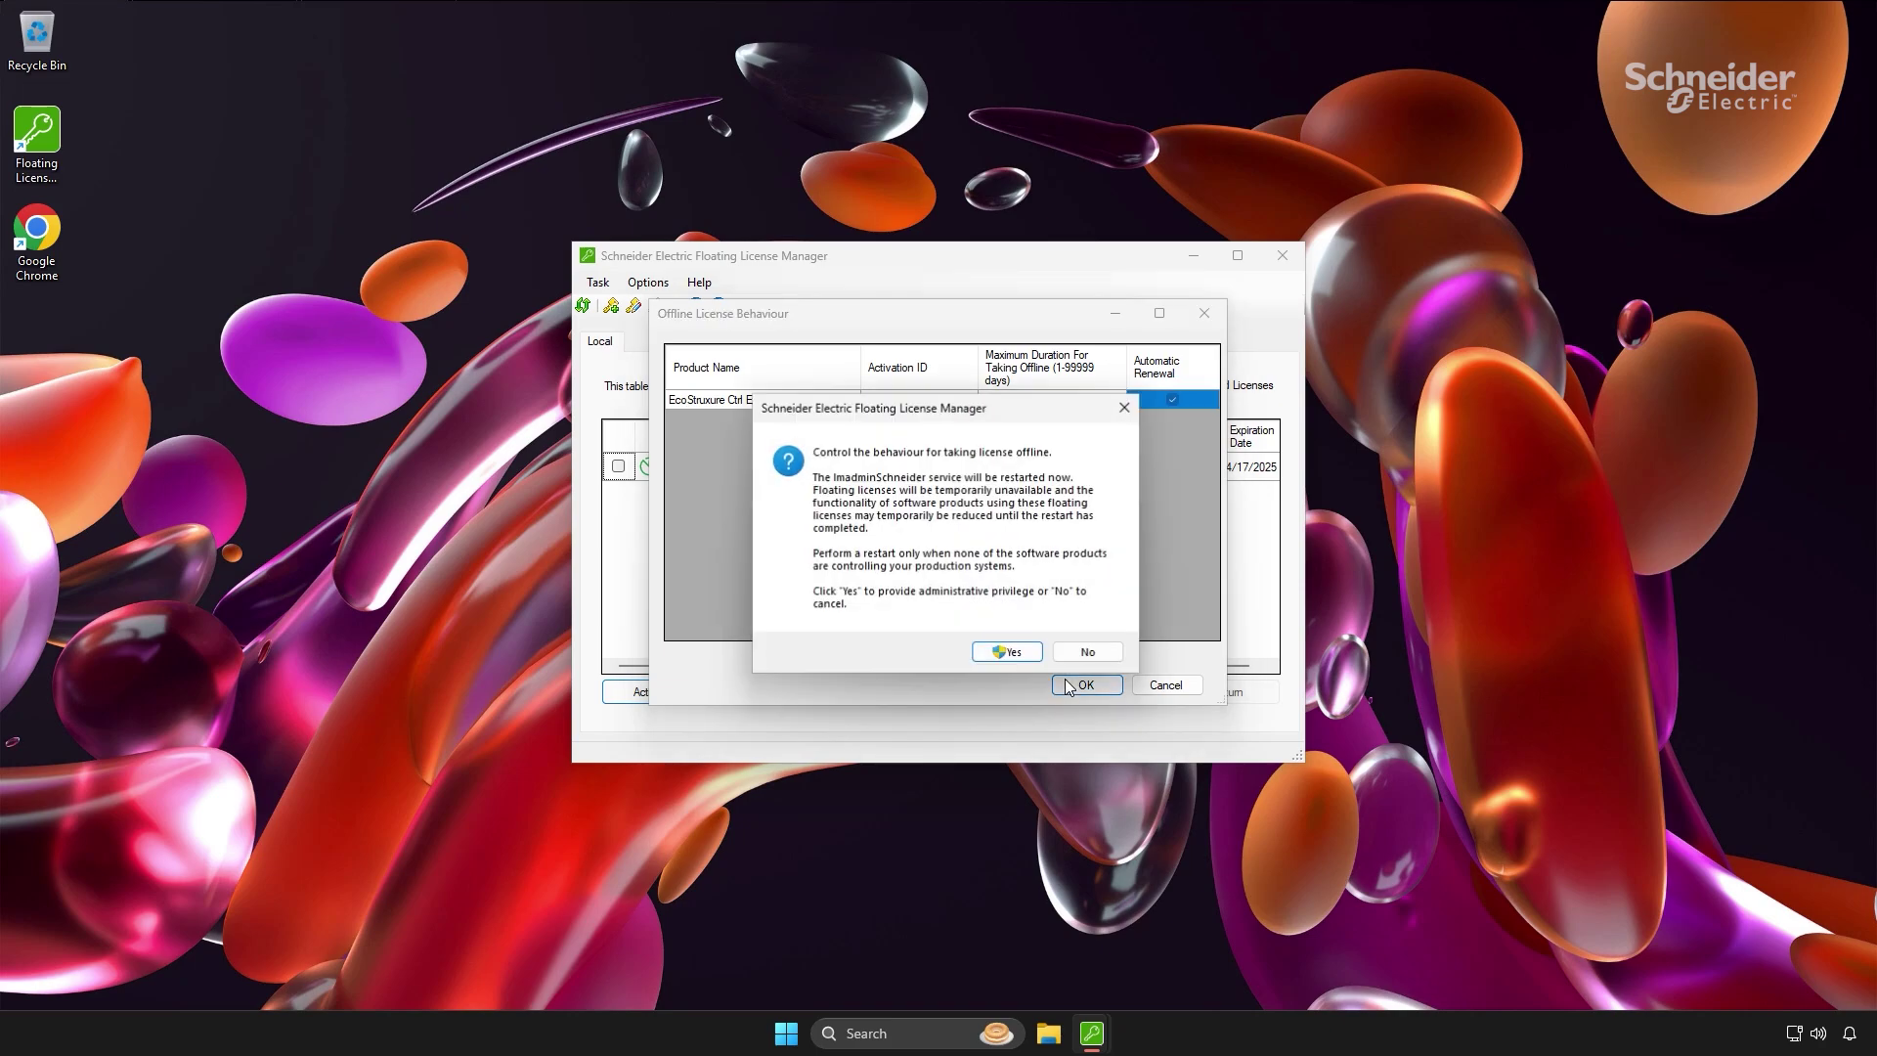
pyautogui.click(1017, 651)
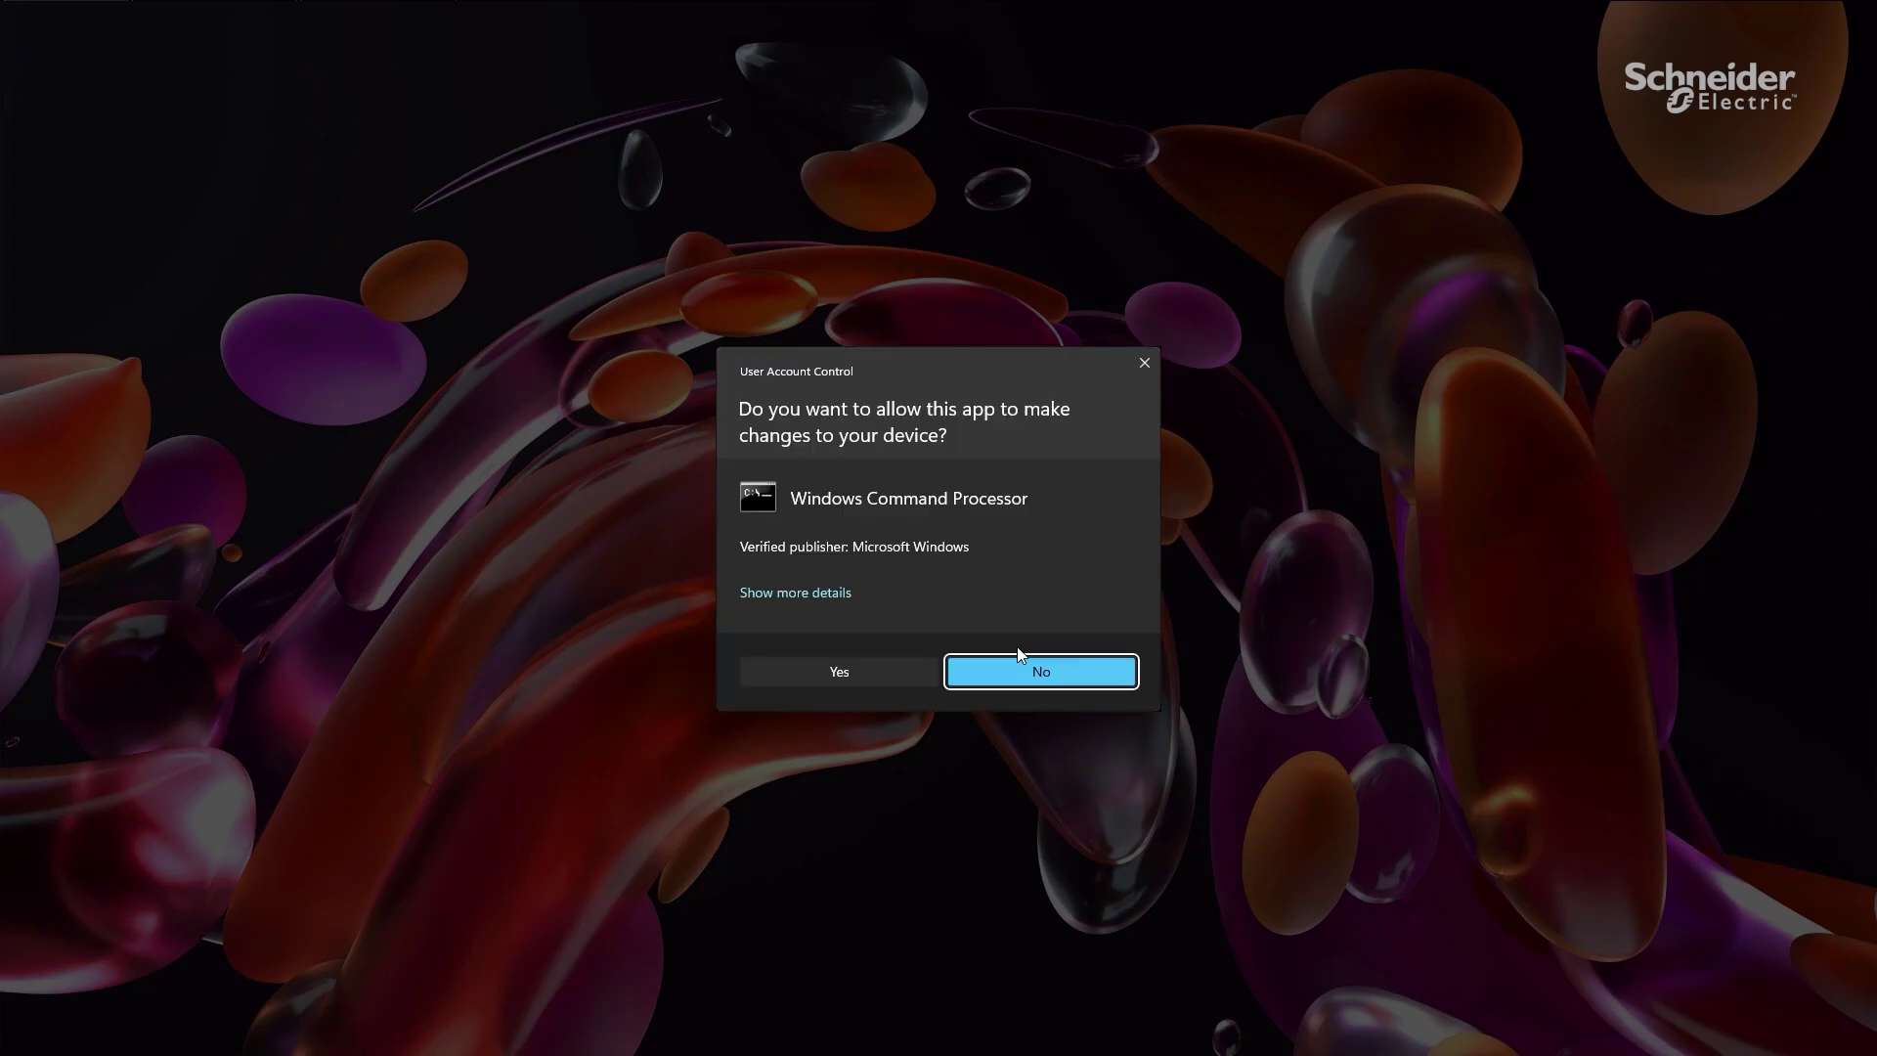
# - Grant administrator permission, then open the FlexNet dashboard past the credentials notice
pyautogui.click(839, 675)
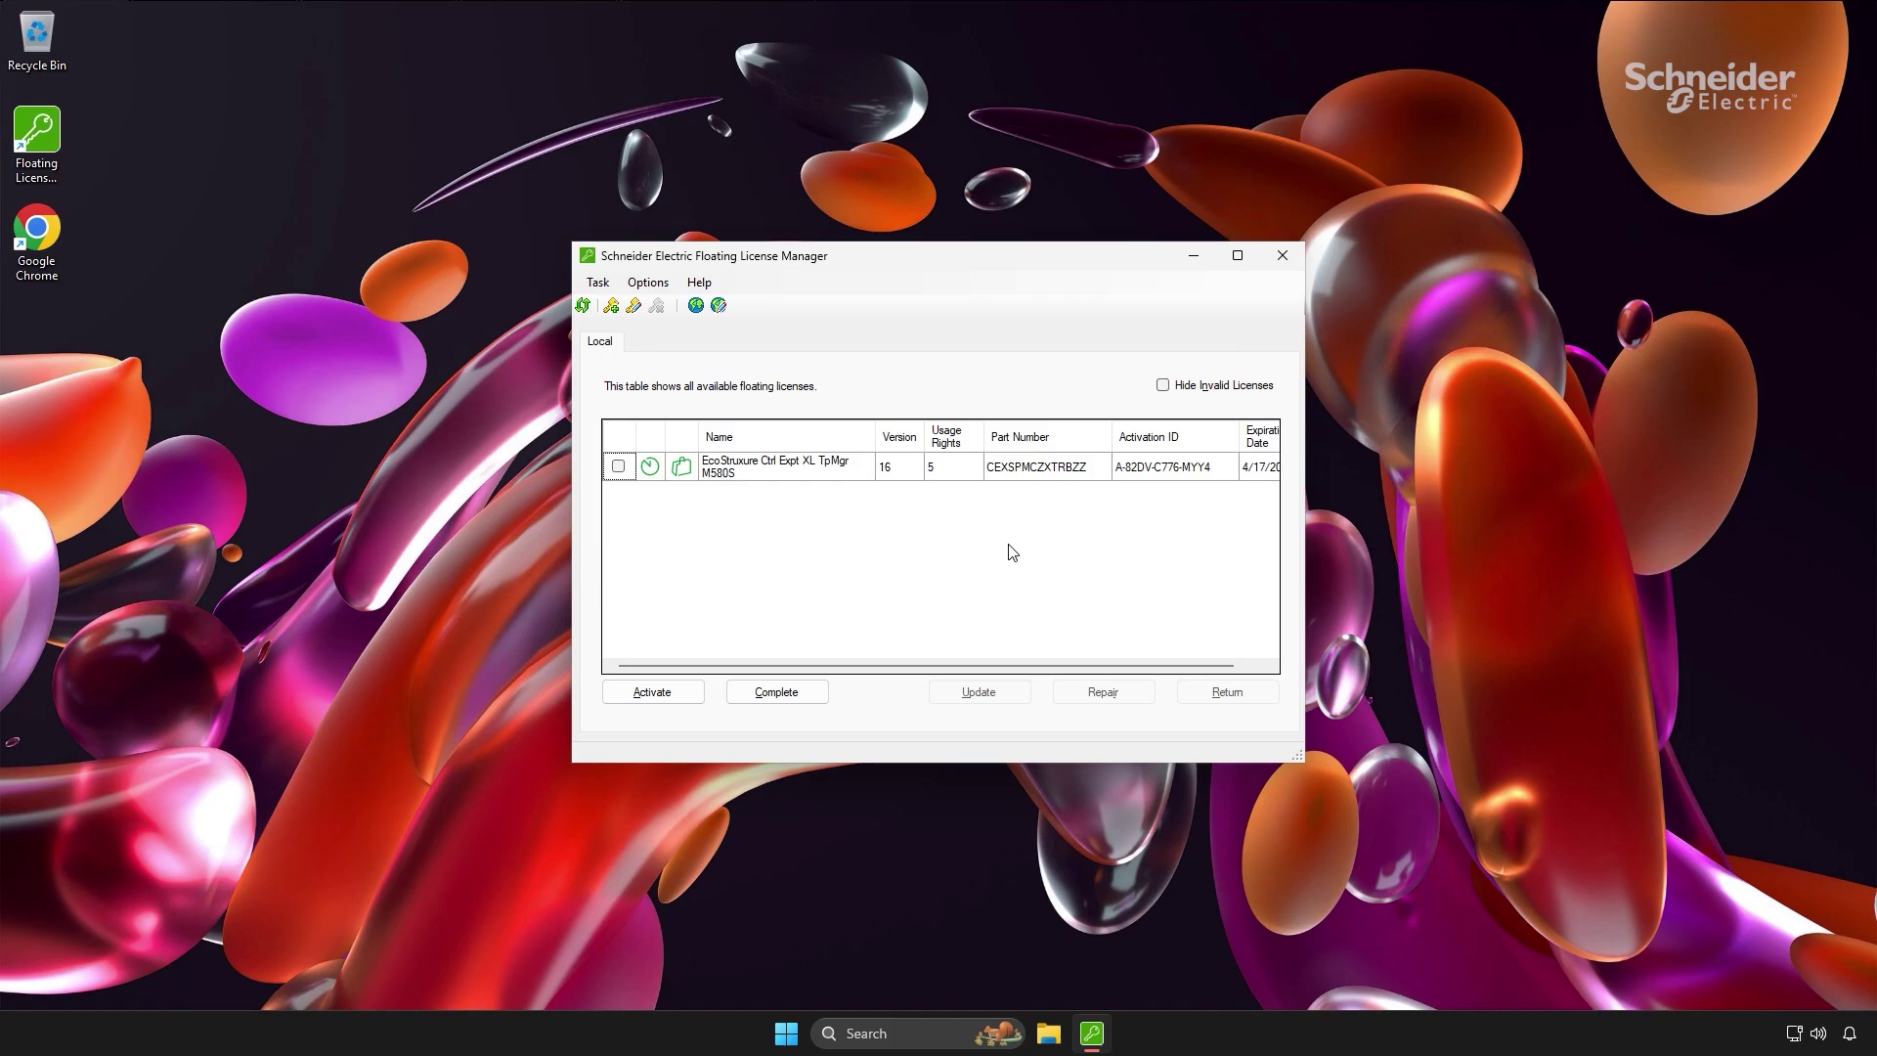
pyautogui.click(719, 306)
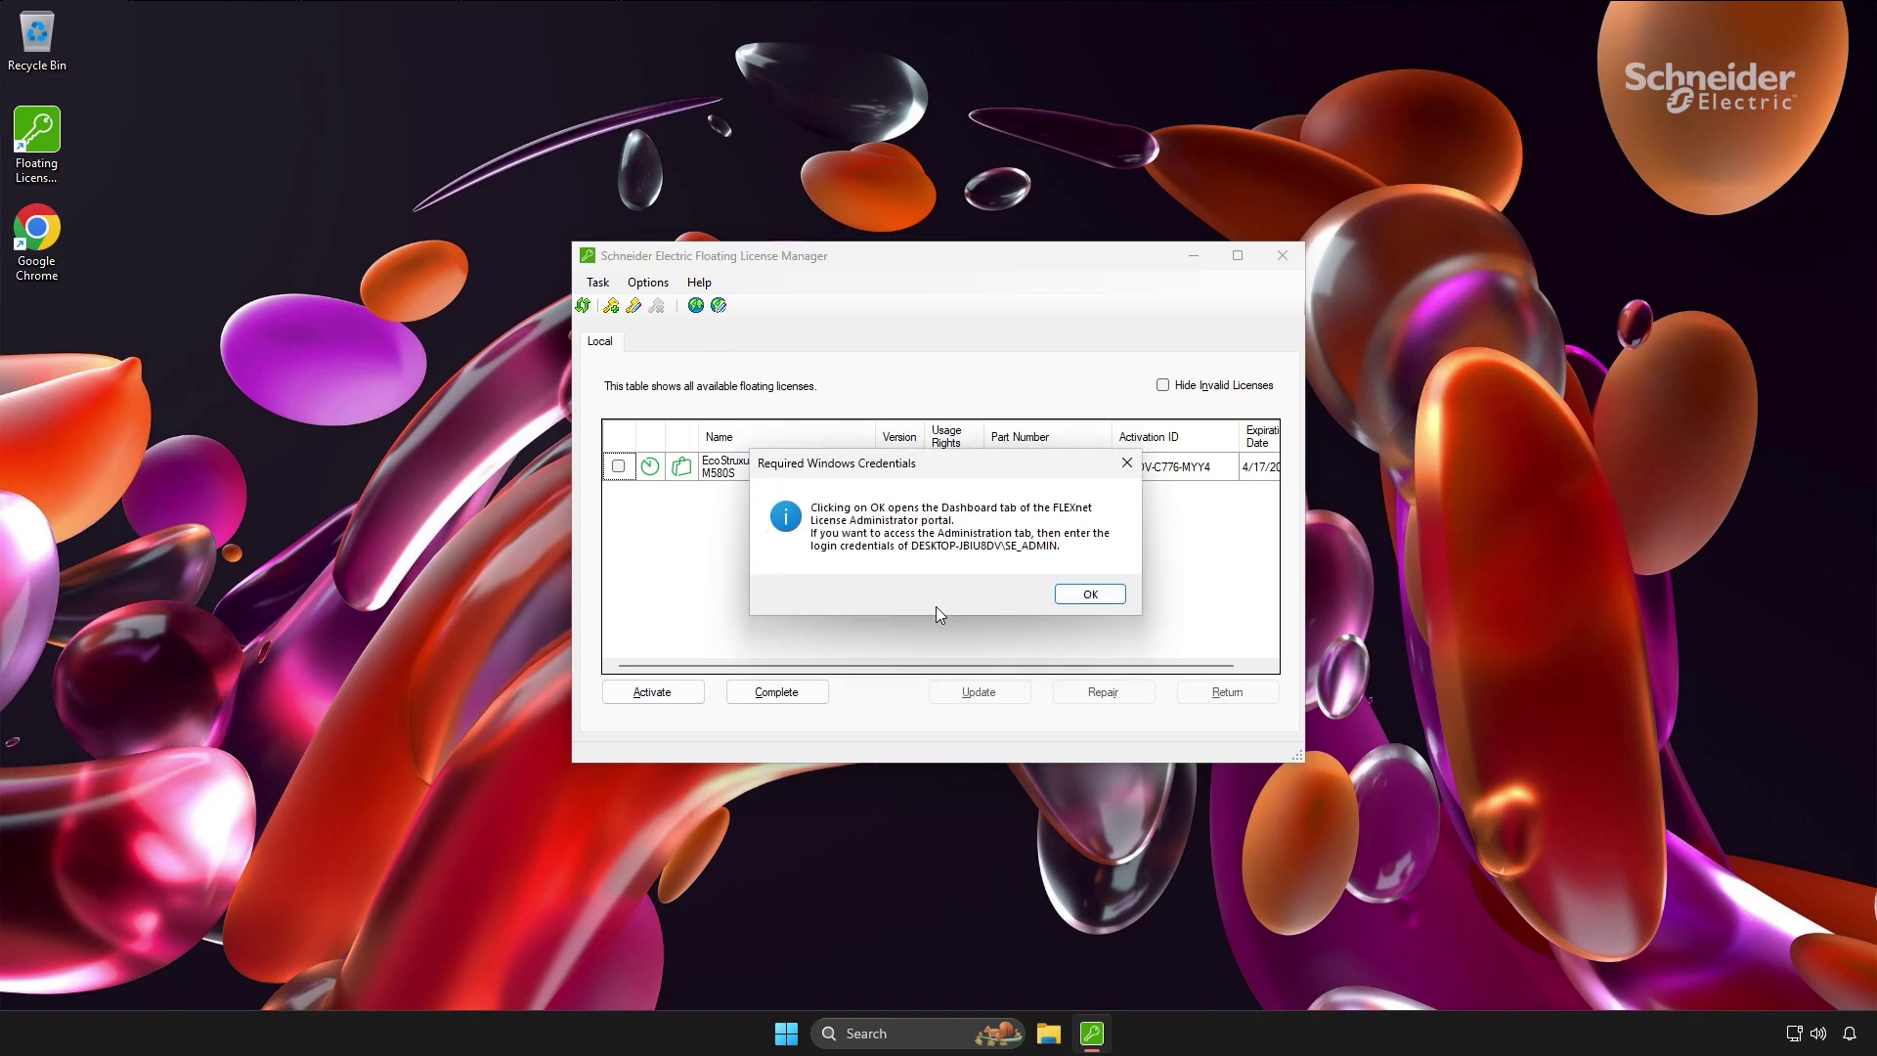
pyautogui.click(1082, 595)
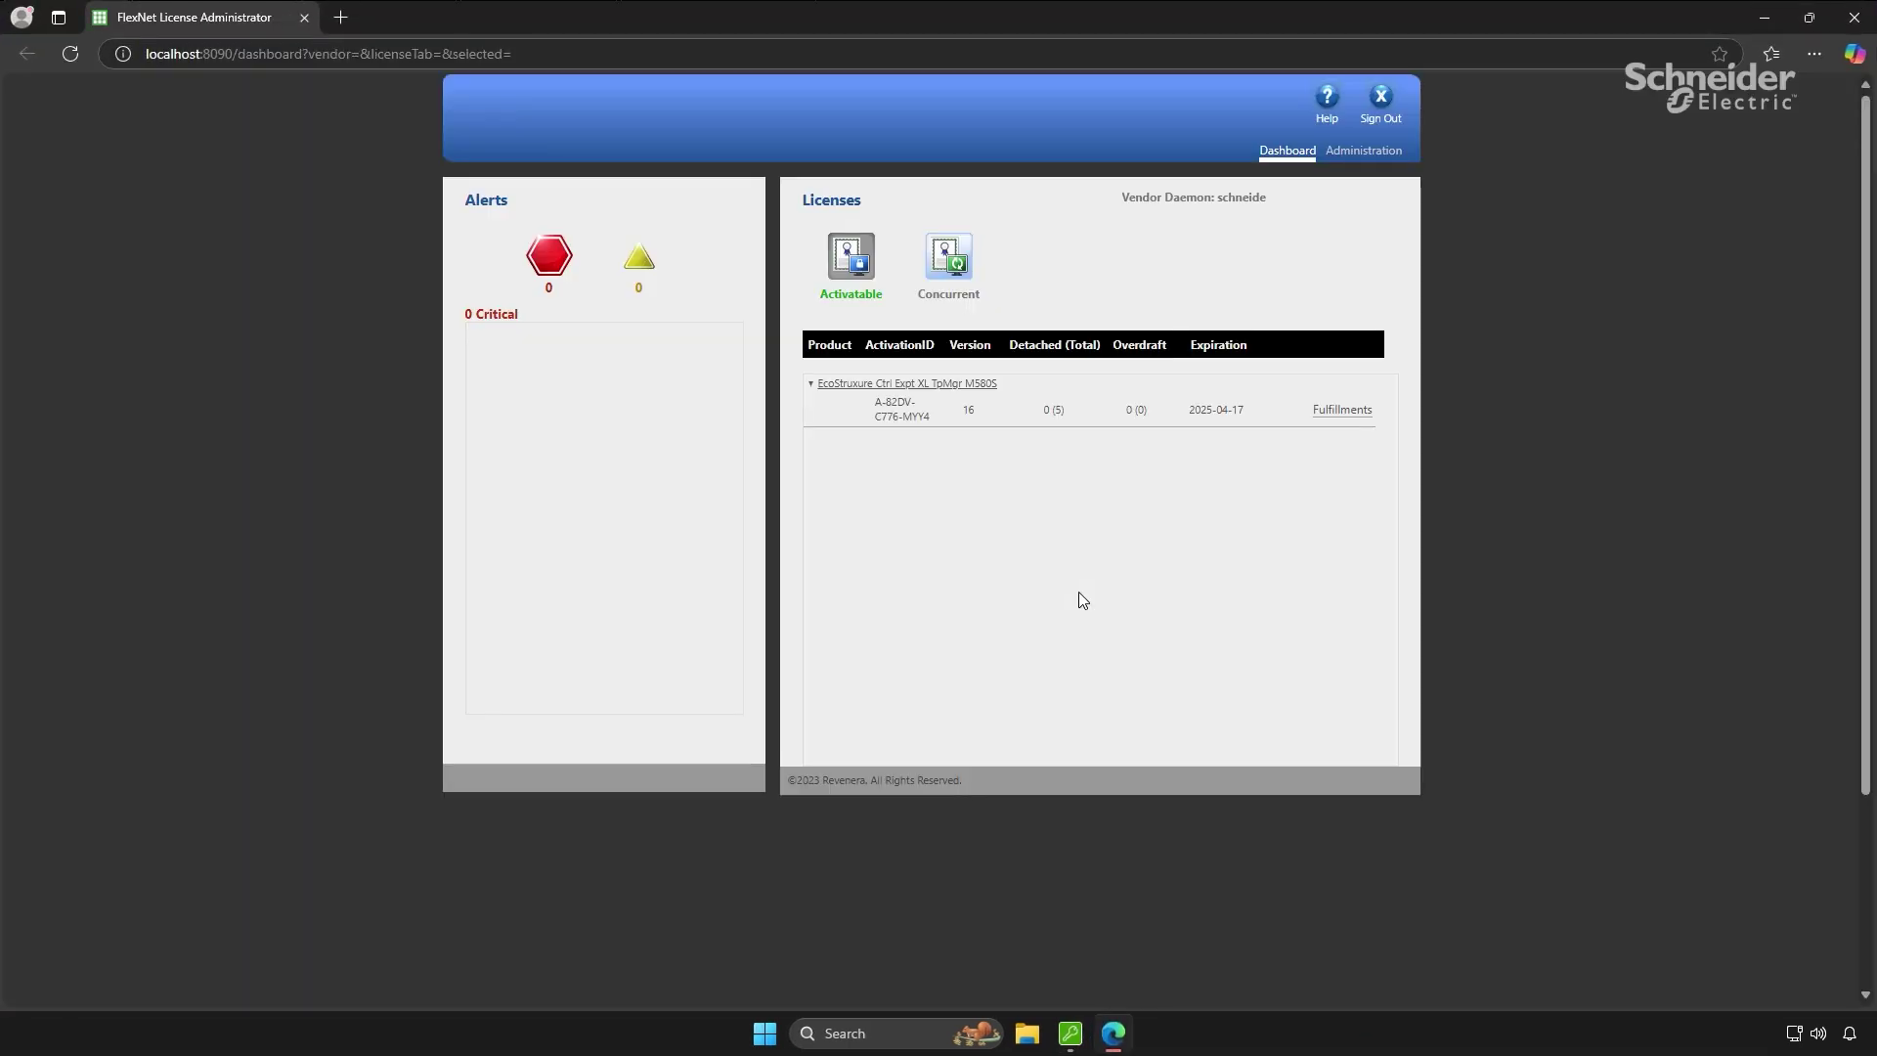
# - Sign in to the FlexNet administration area with the administrator user name and password
pyautogui.click(1349, 151)
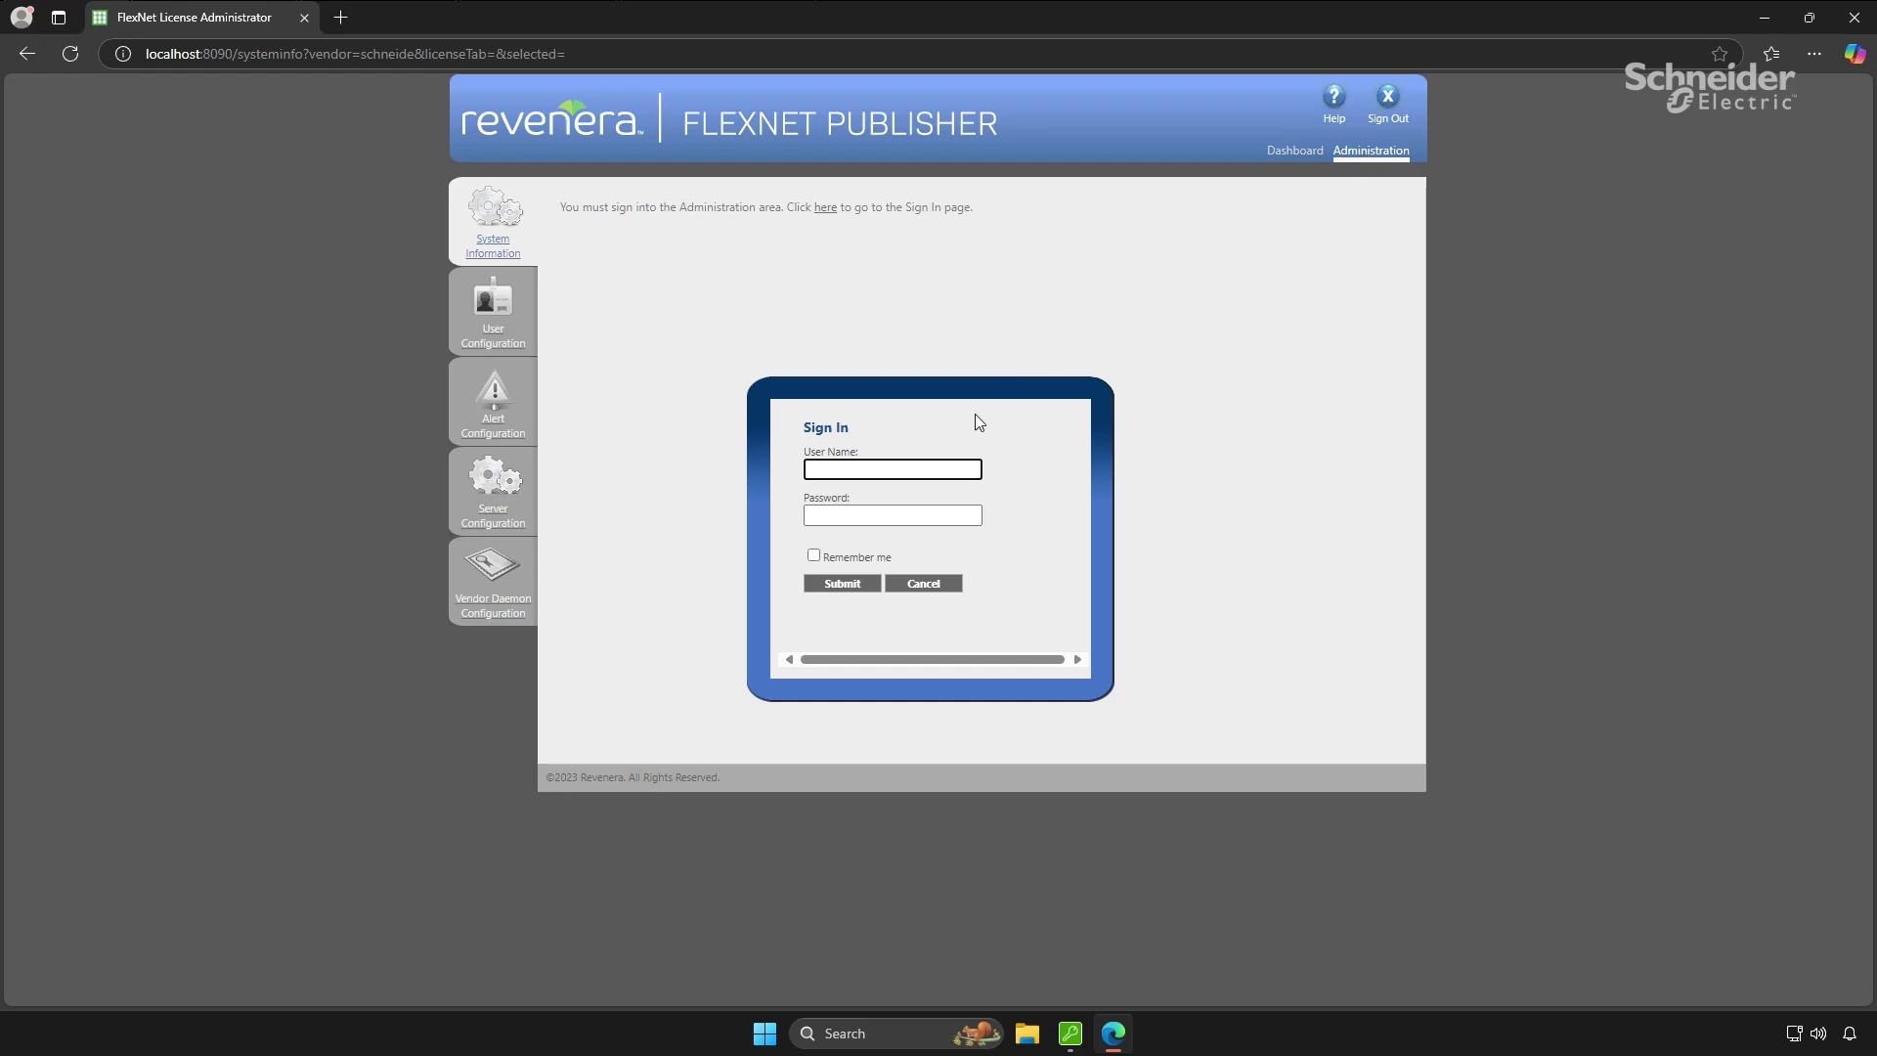
pyautogui.hotkey('ctrl', 'v')
pyautogui.press('Tab')
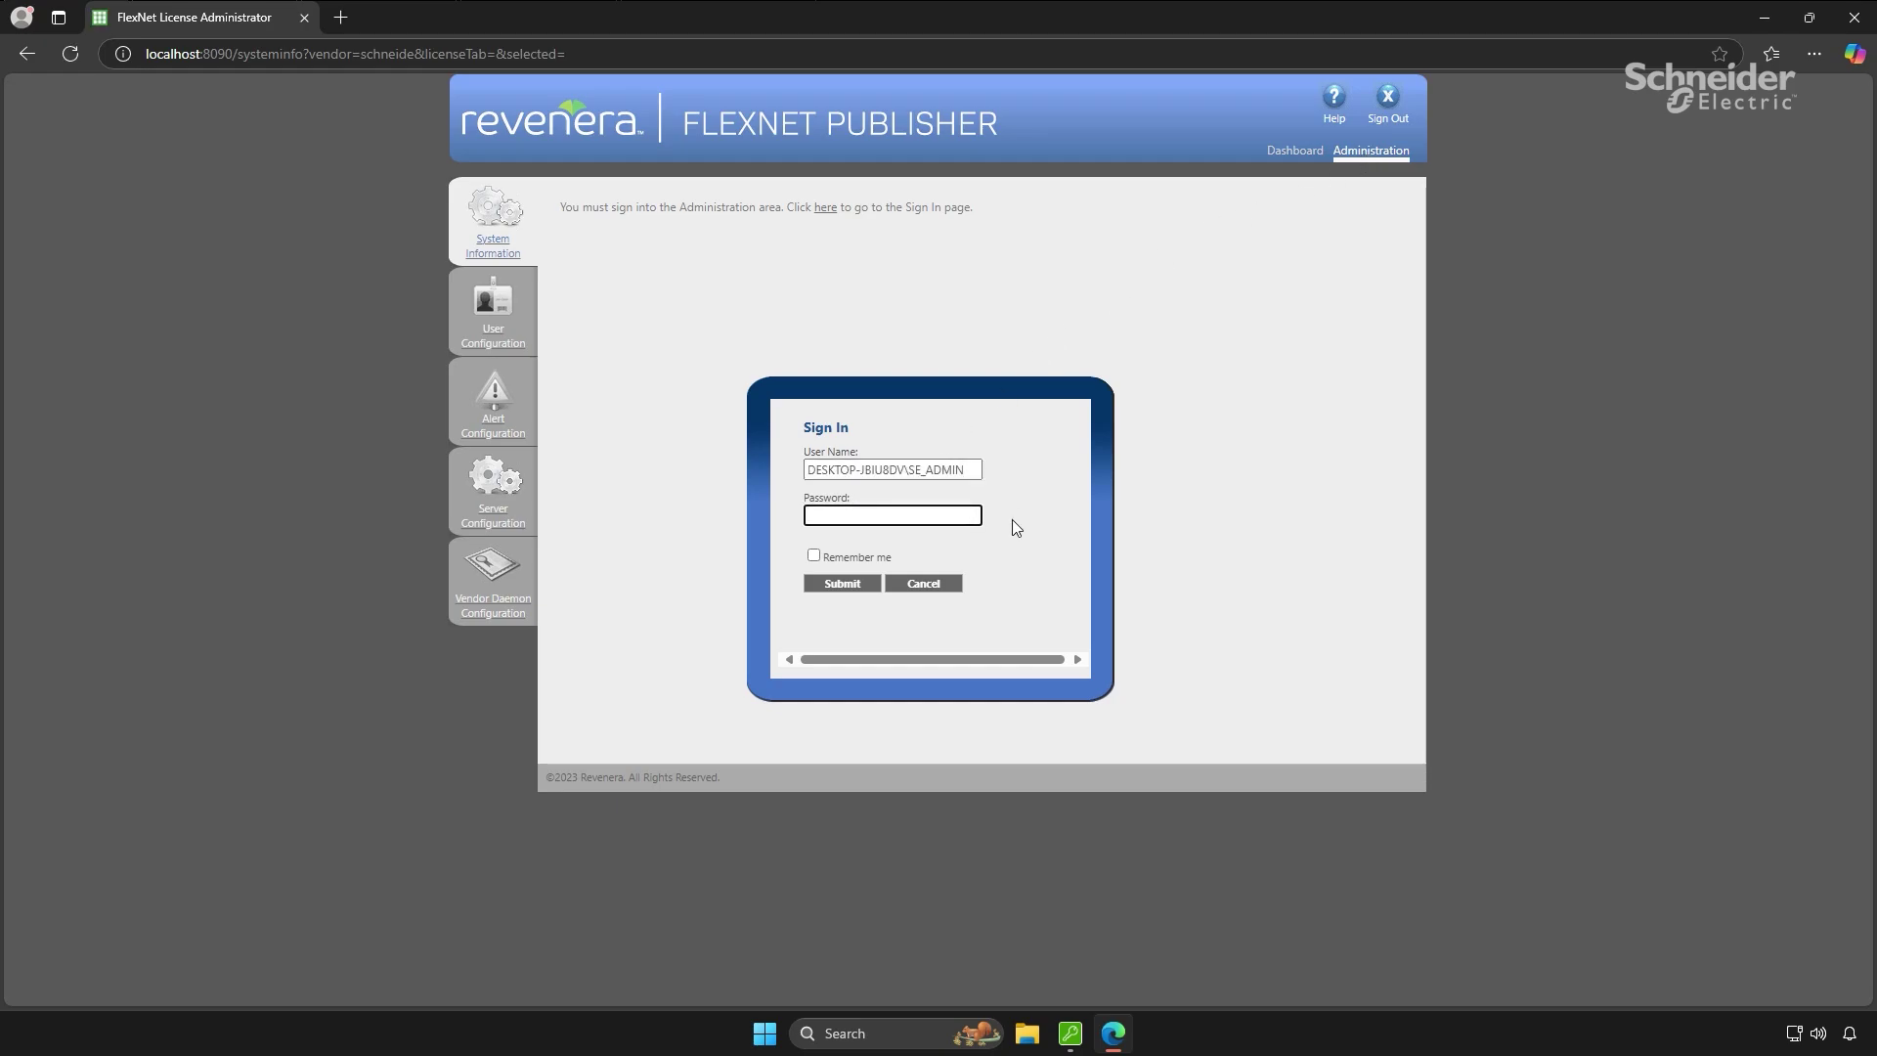
pyautogui.write('***********')
pyautogui.click(852, 583)
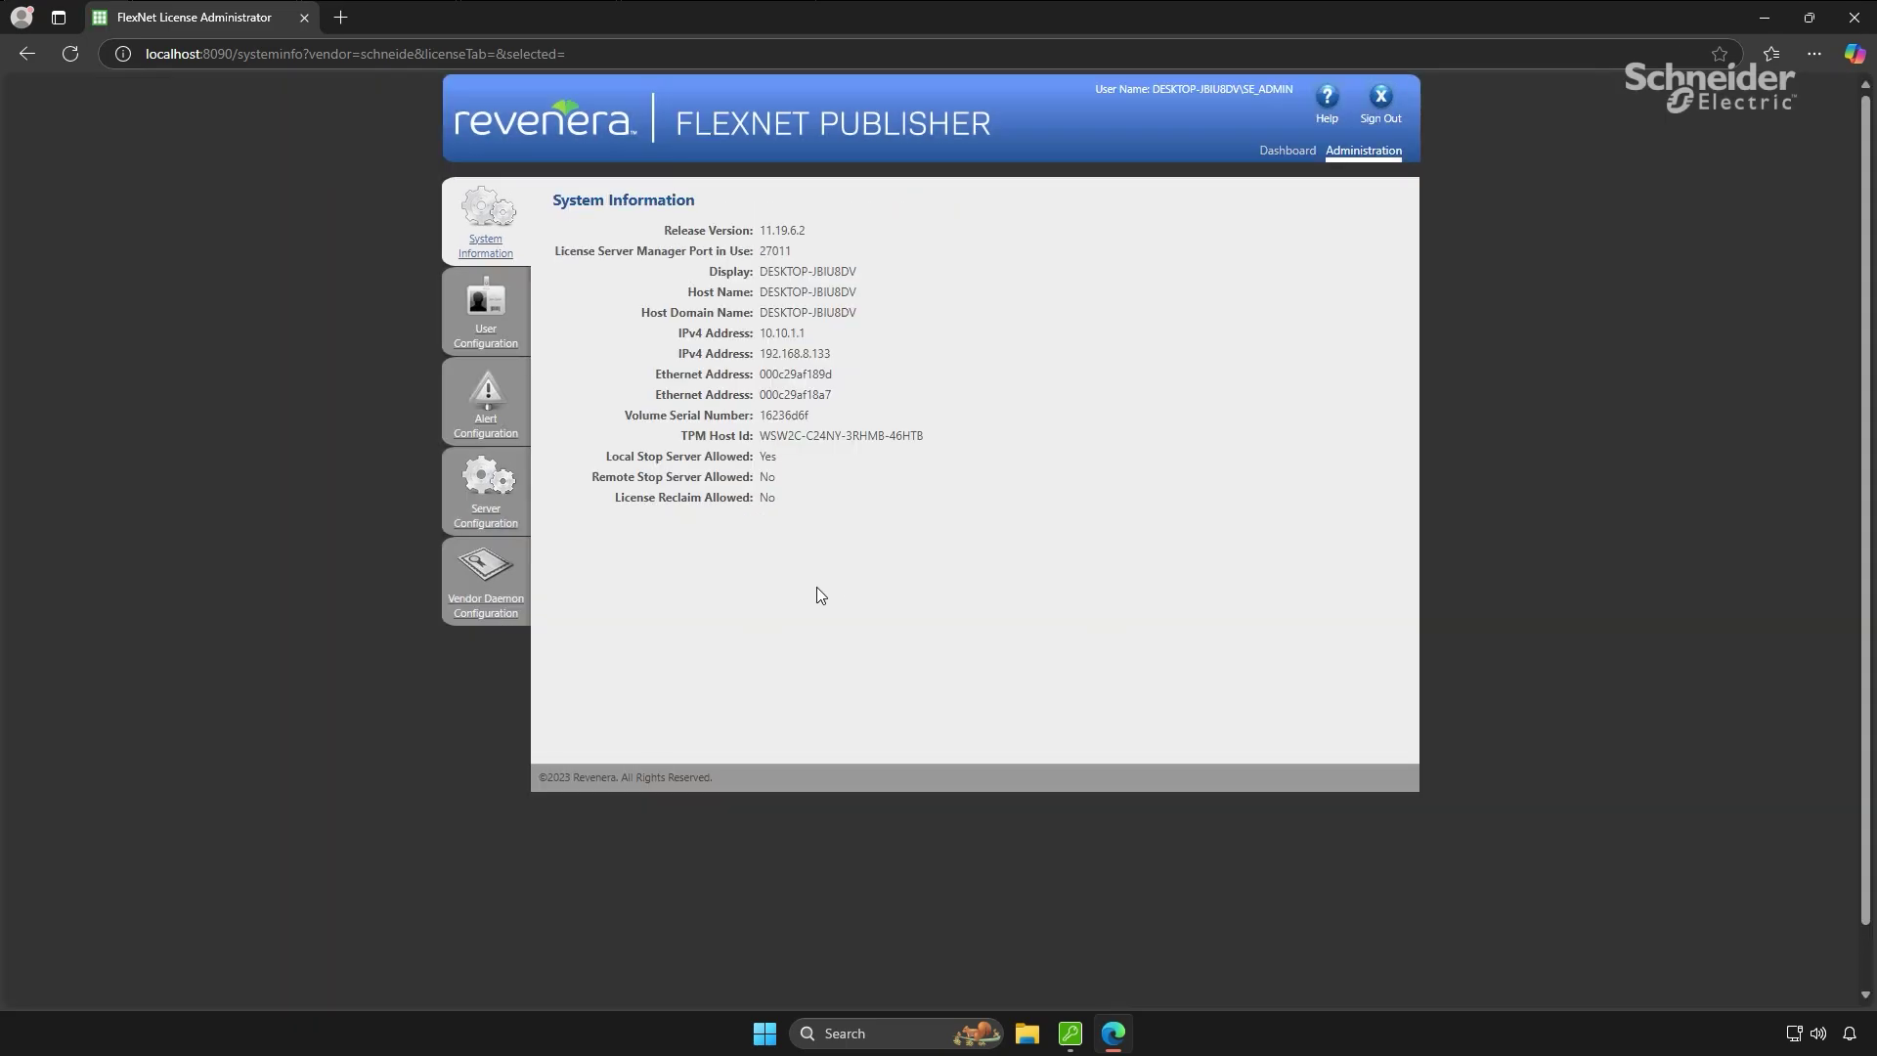
# - Check the server and vendor daemon pages showing schneide on port 27010, then bring up Windows search
pyautogui.click(483, 497)
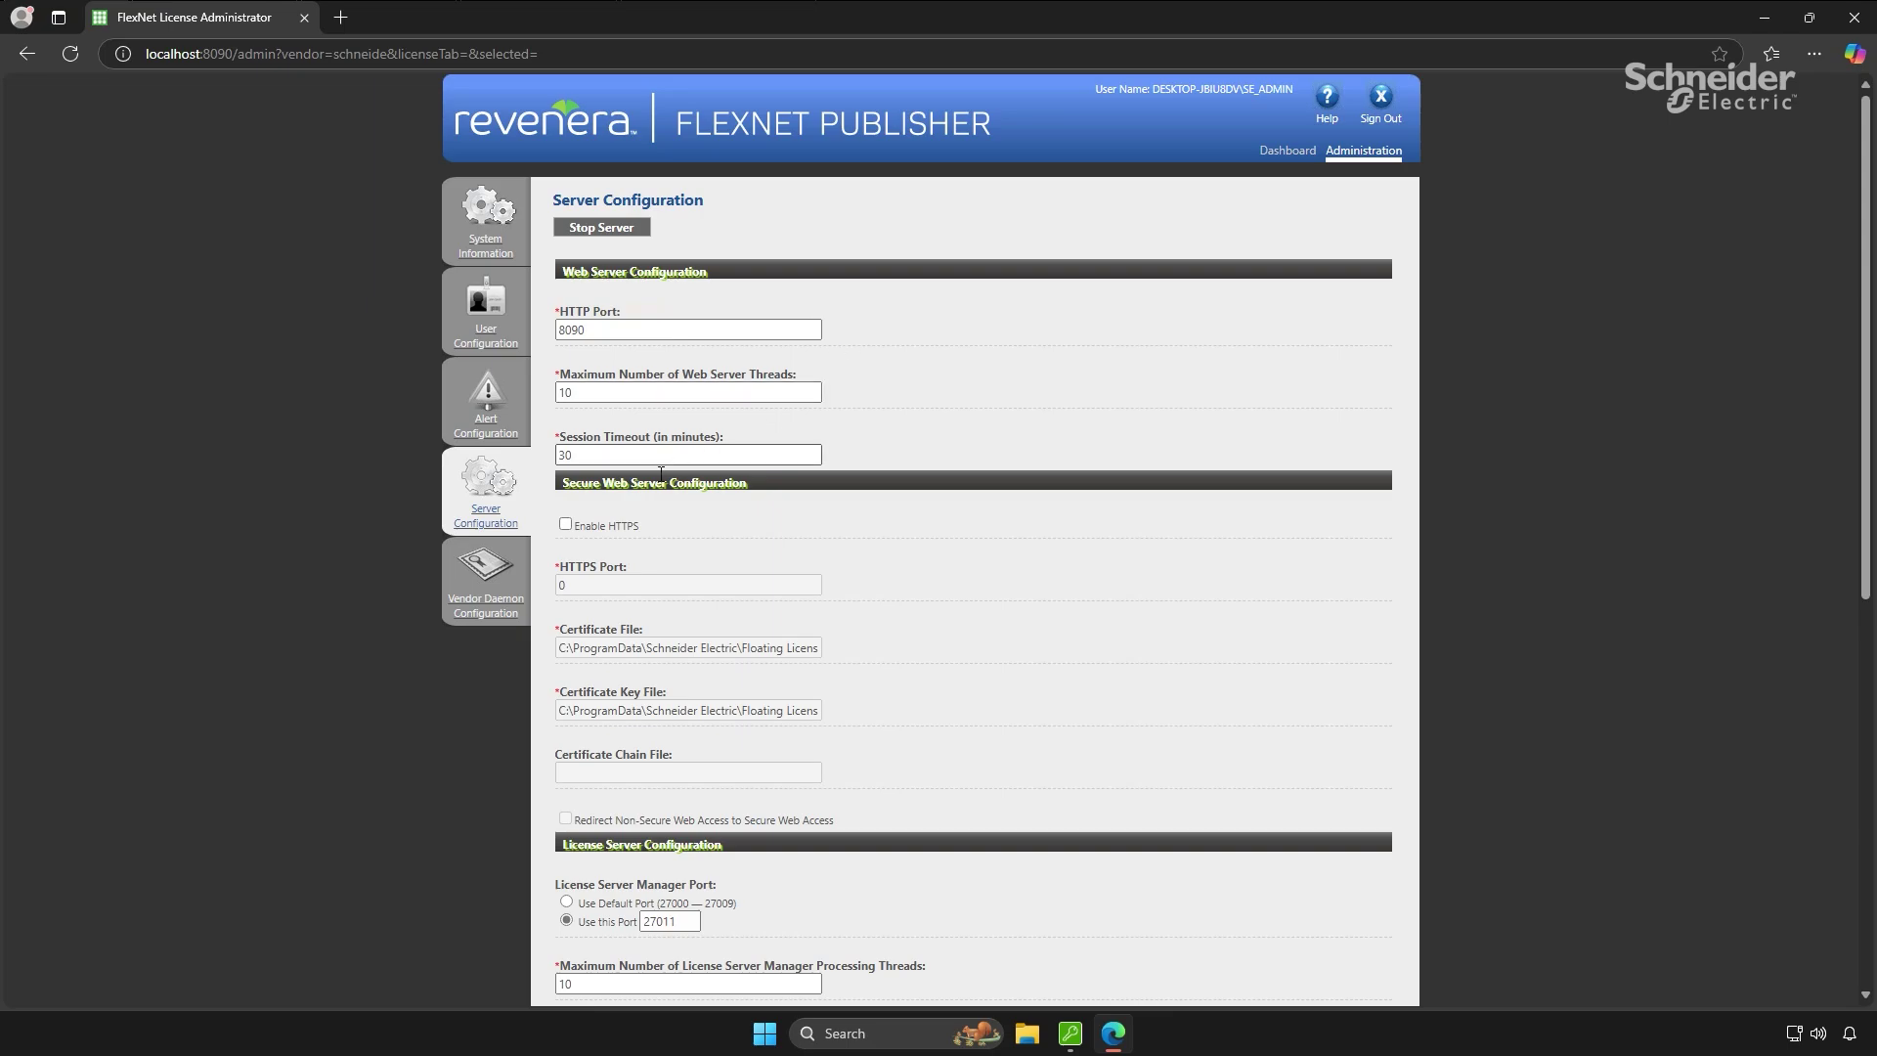
pyautogui.click(497, 598)
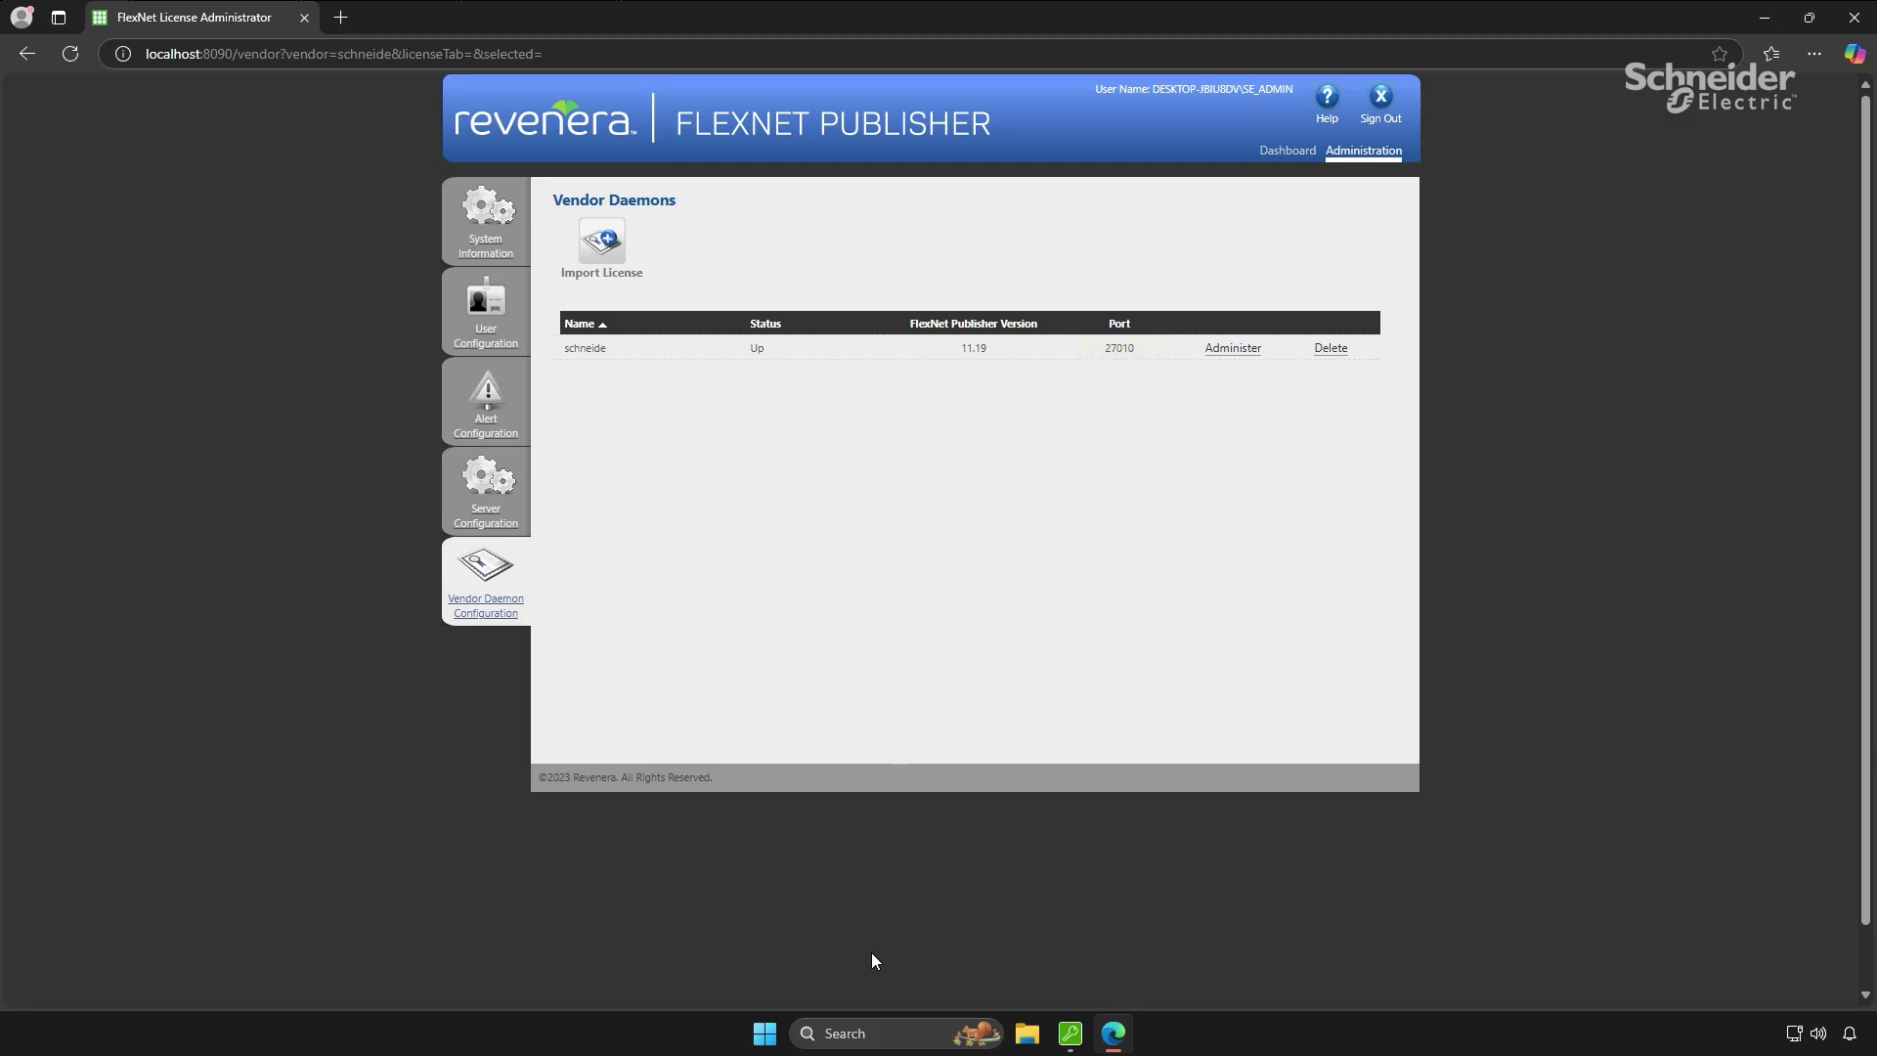
pyautogui.click(871, 1022)
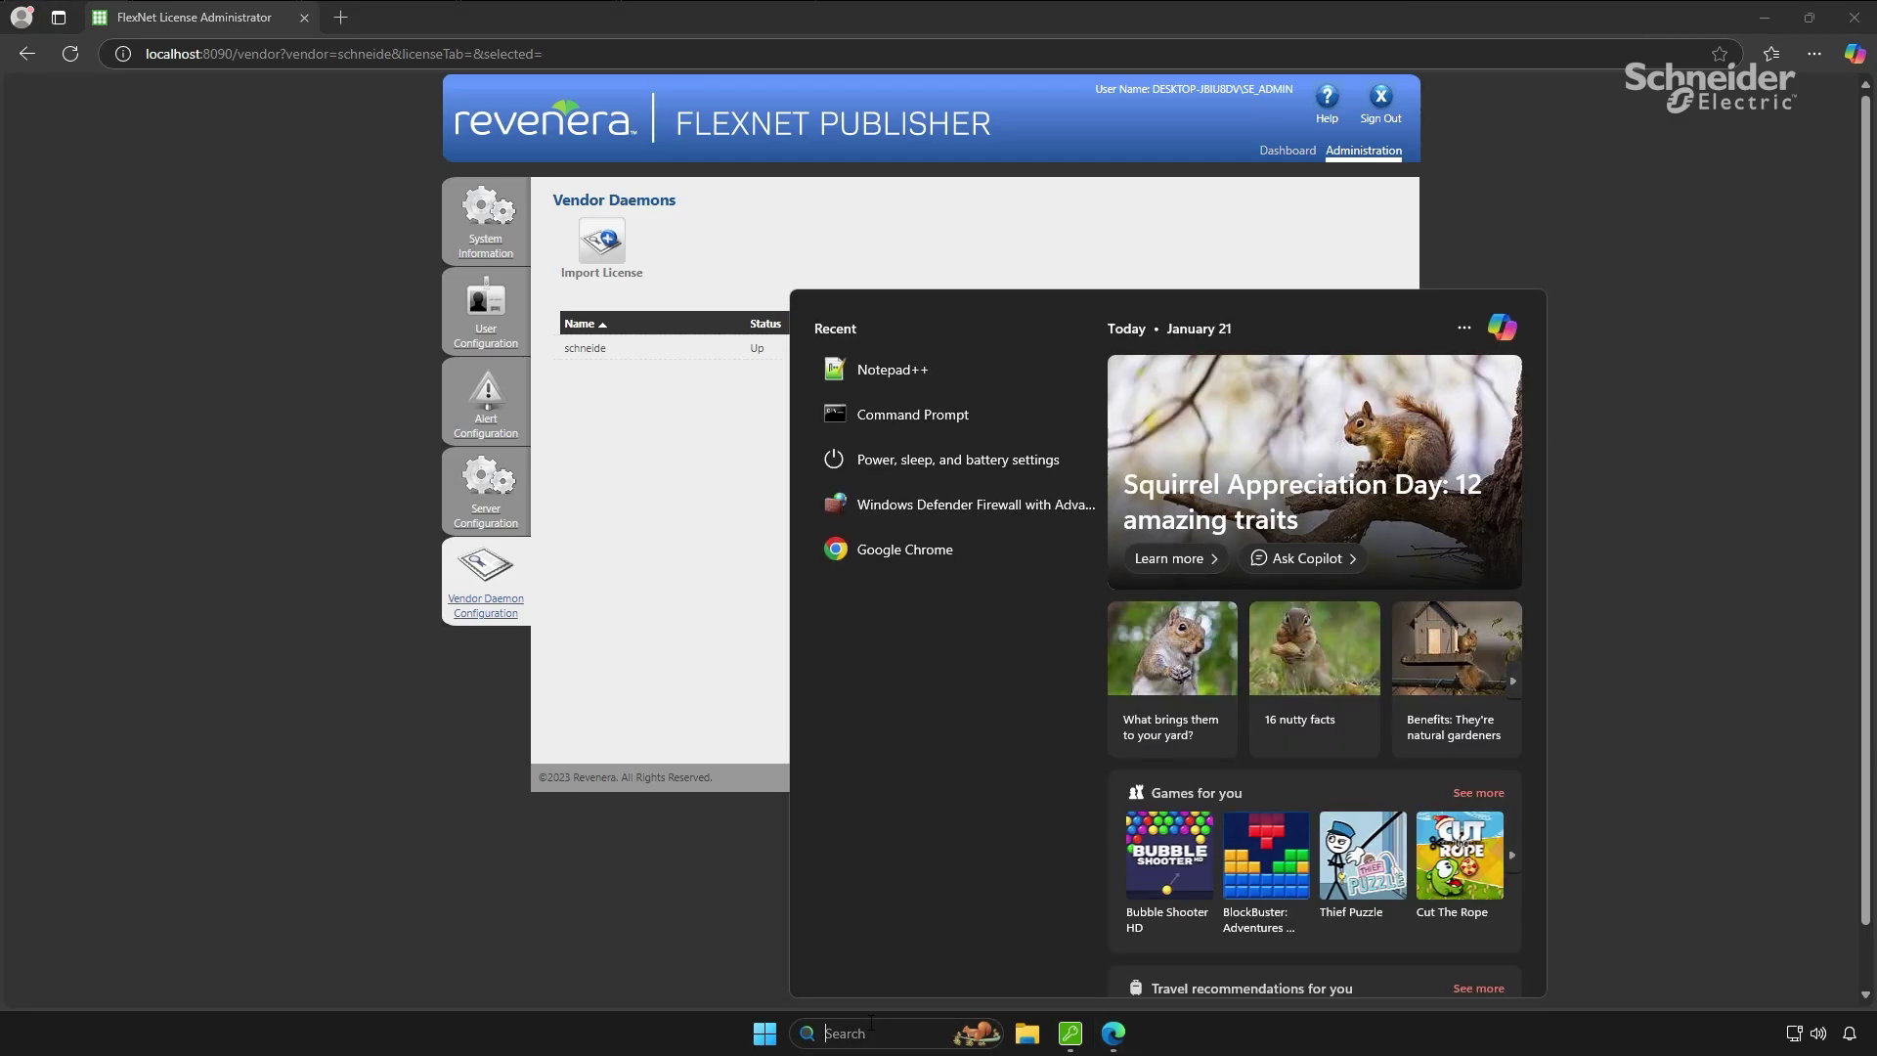
# - Open Windows Defender Firewall and start a new port-based inbound rule
pyautogui.write('window')
pyautogui.press('Return')
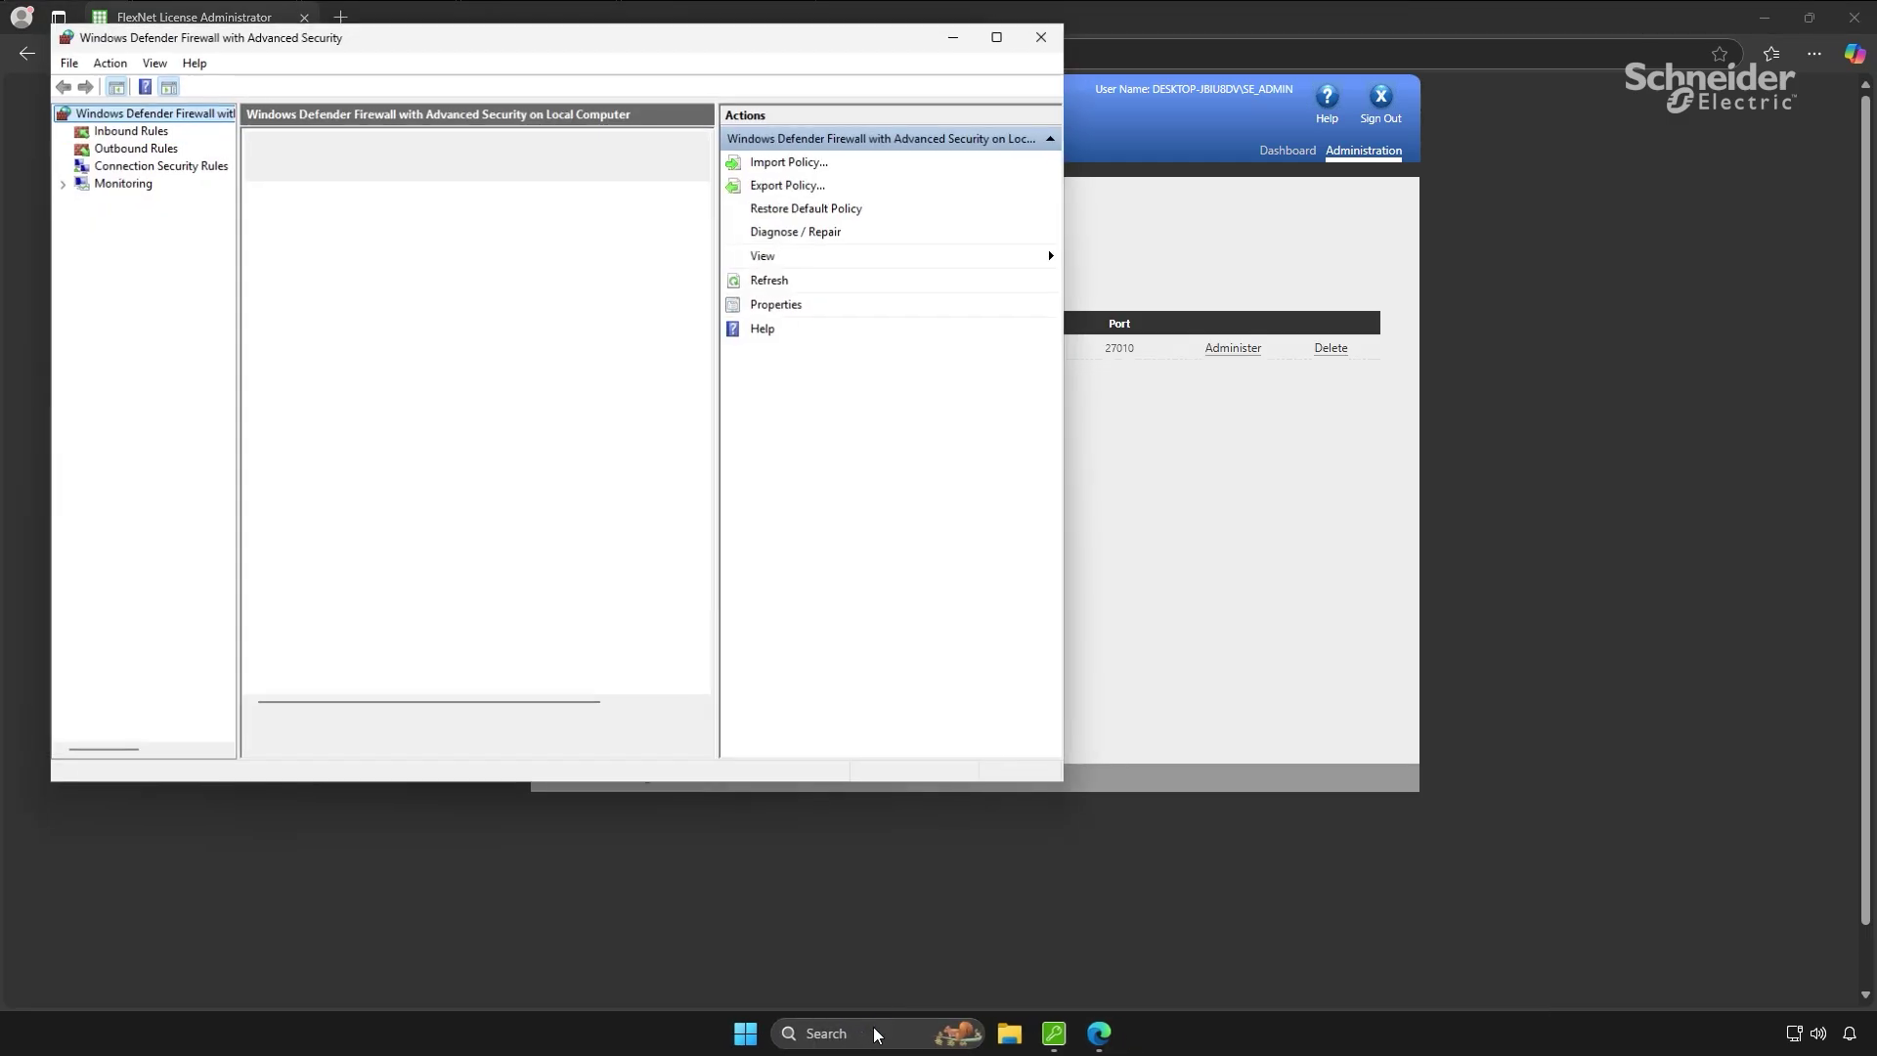
pyautogui.click(147, 132)
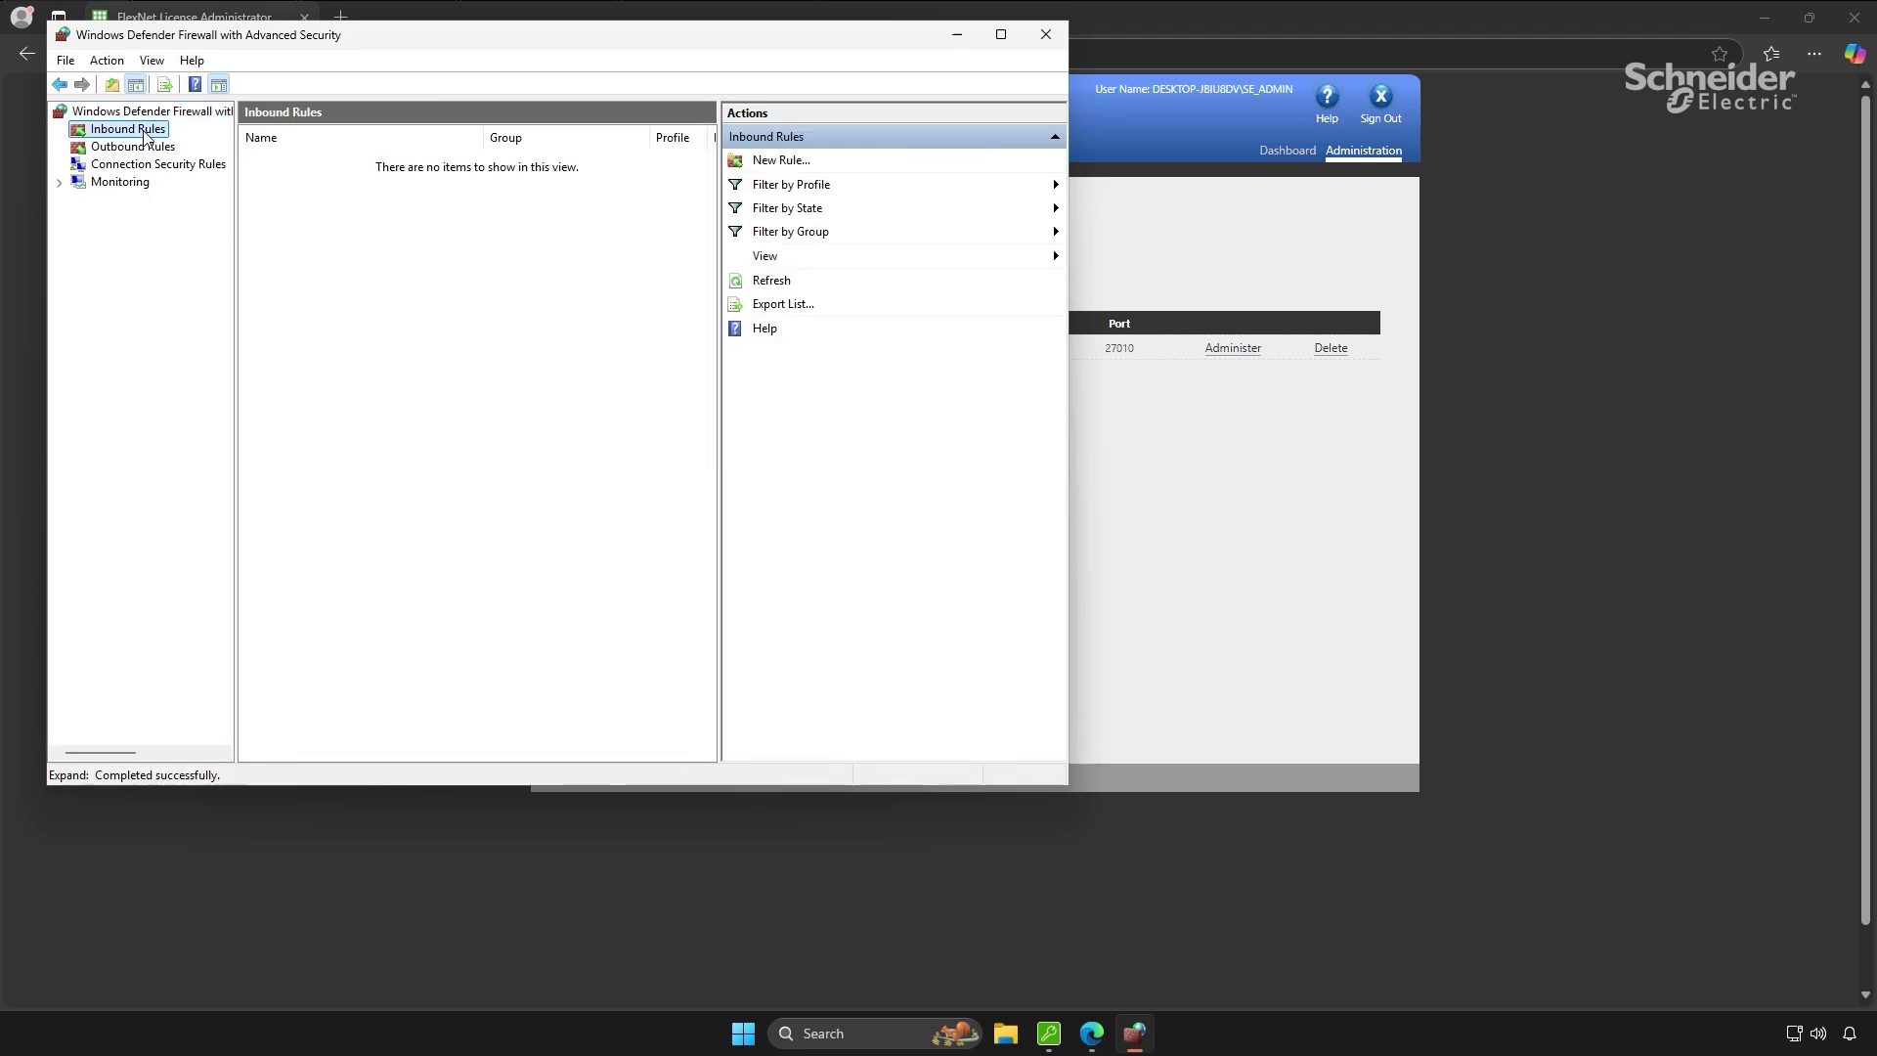
pyautogui.click(779, 162)
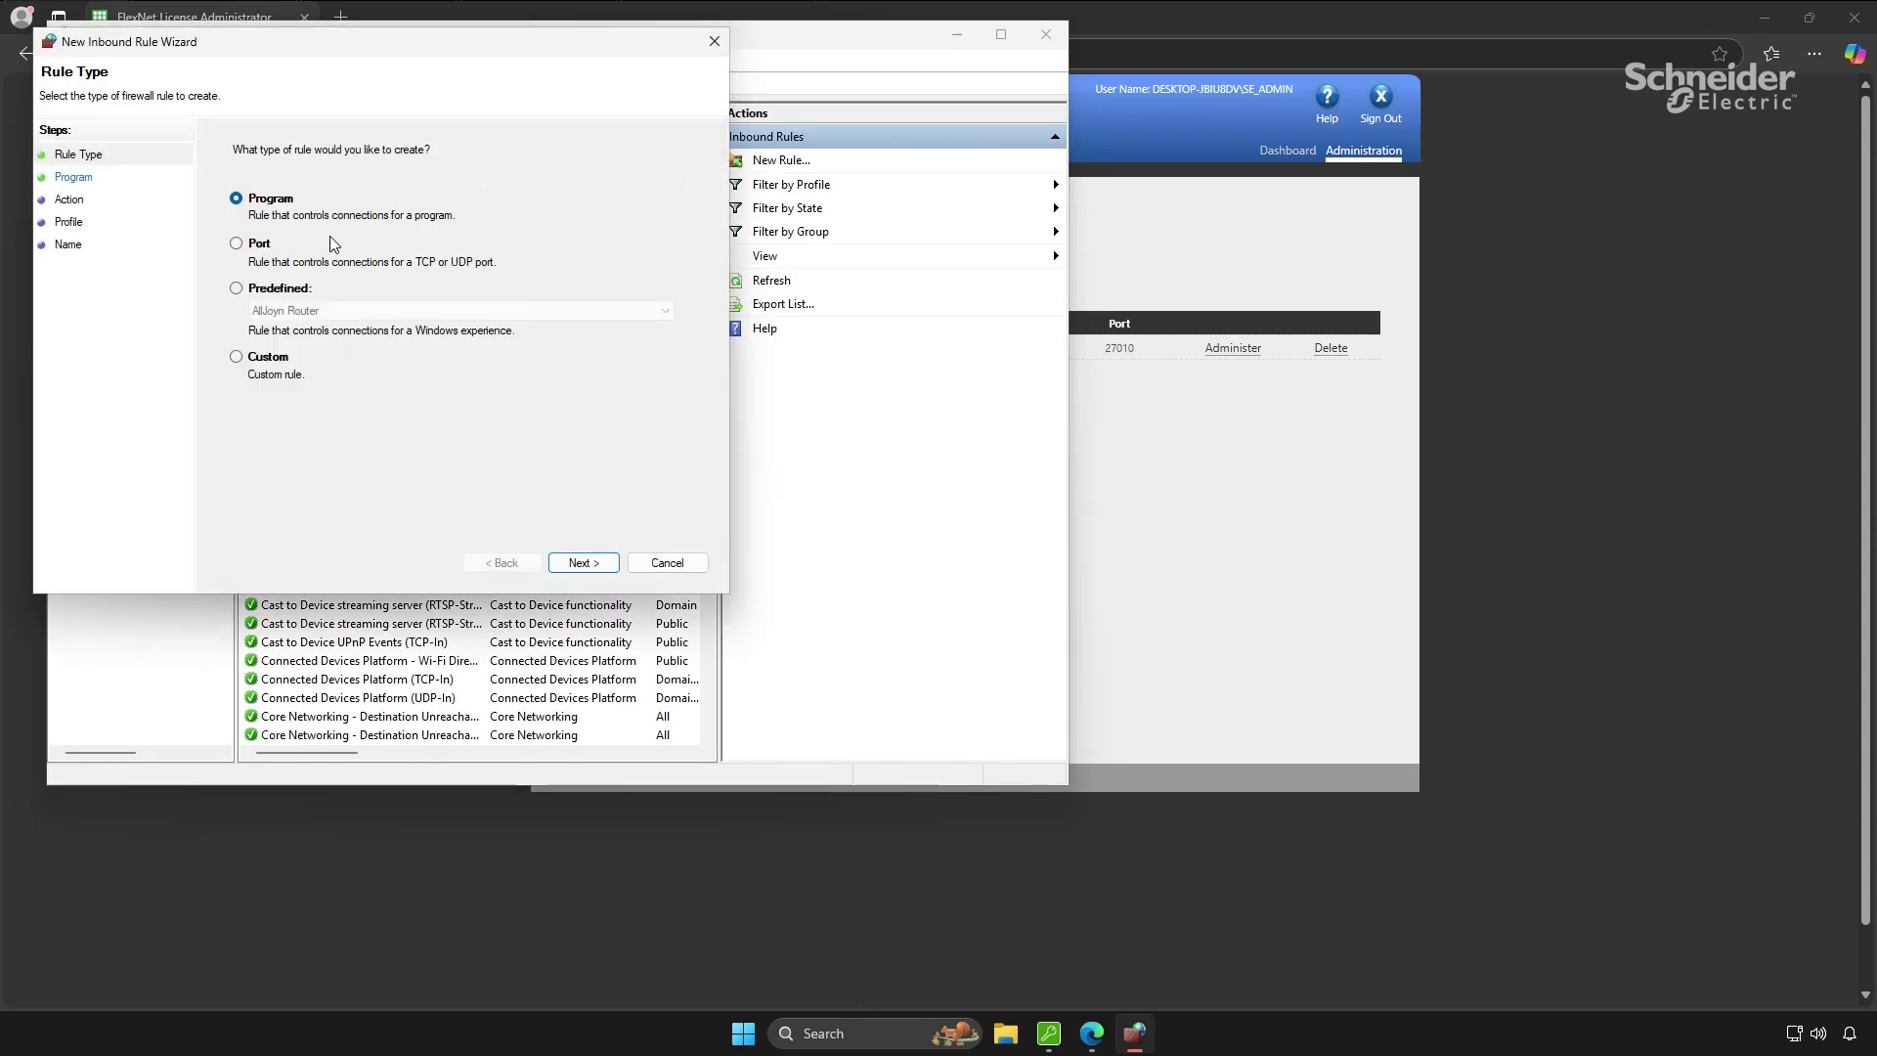
pyautogui.click(240, 245)
pyautogui.click(584, 562)
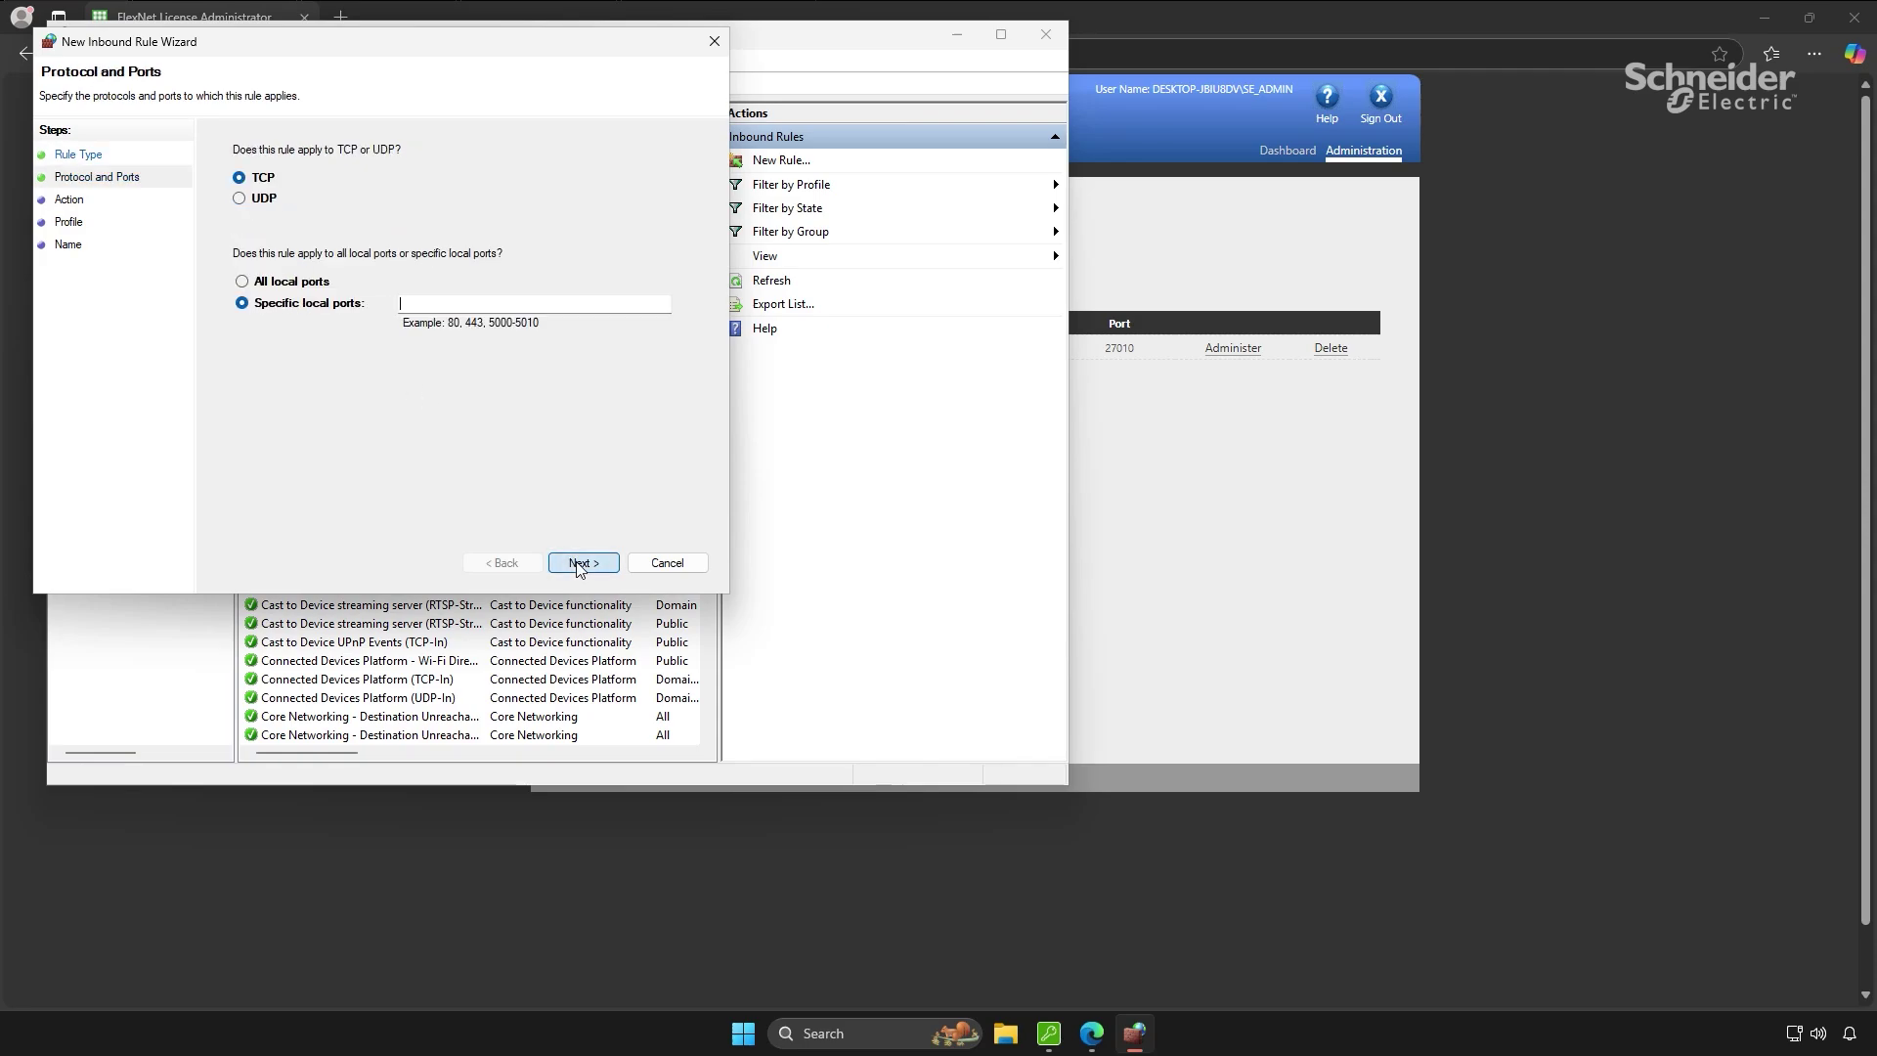
# - Allow TCP ports 8090,27010 on all profiles as rule 'Floating Licenses Manager Connection'
pyautogui.click(434, 303)
pyautogui.write('8090')
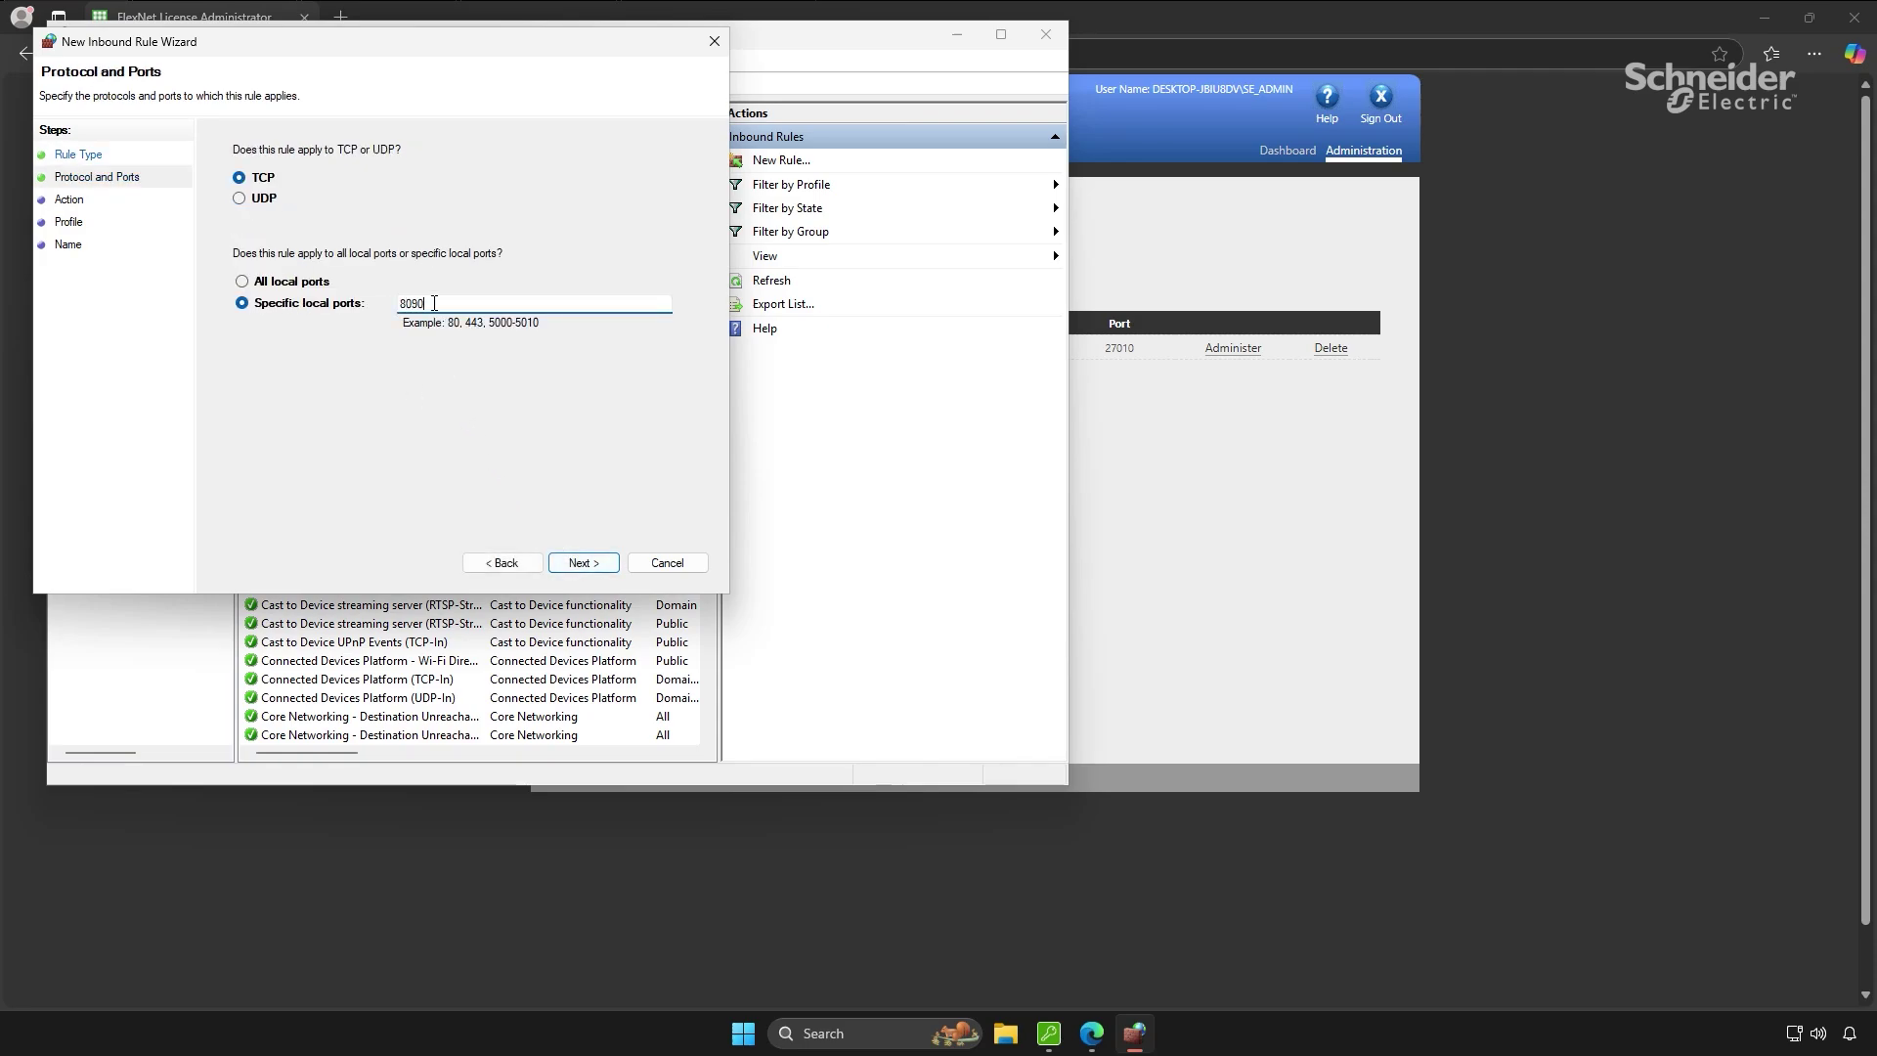
pyautogui.write(',27010')
pyautogui.click(598, 564)
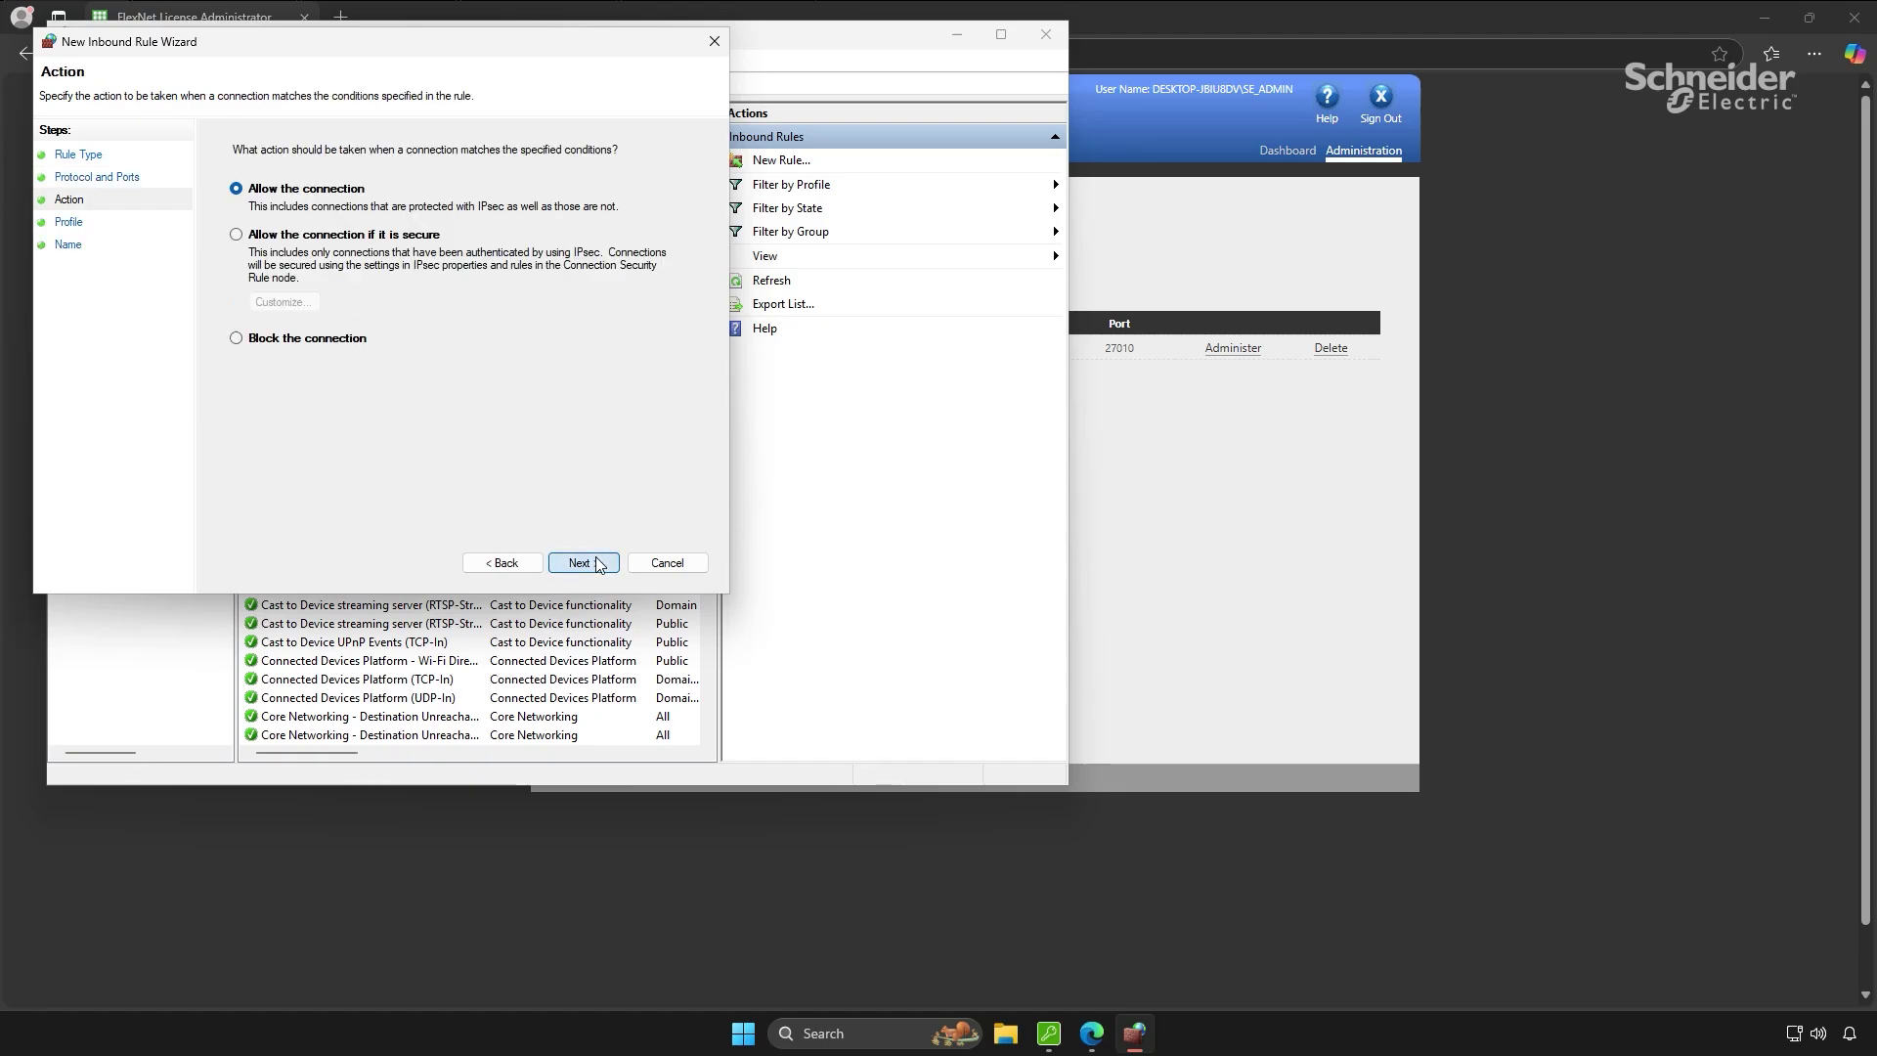
pyautogui.click(584, 564)
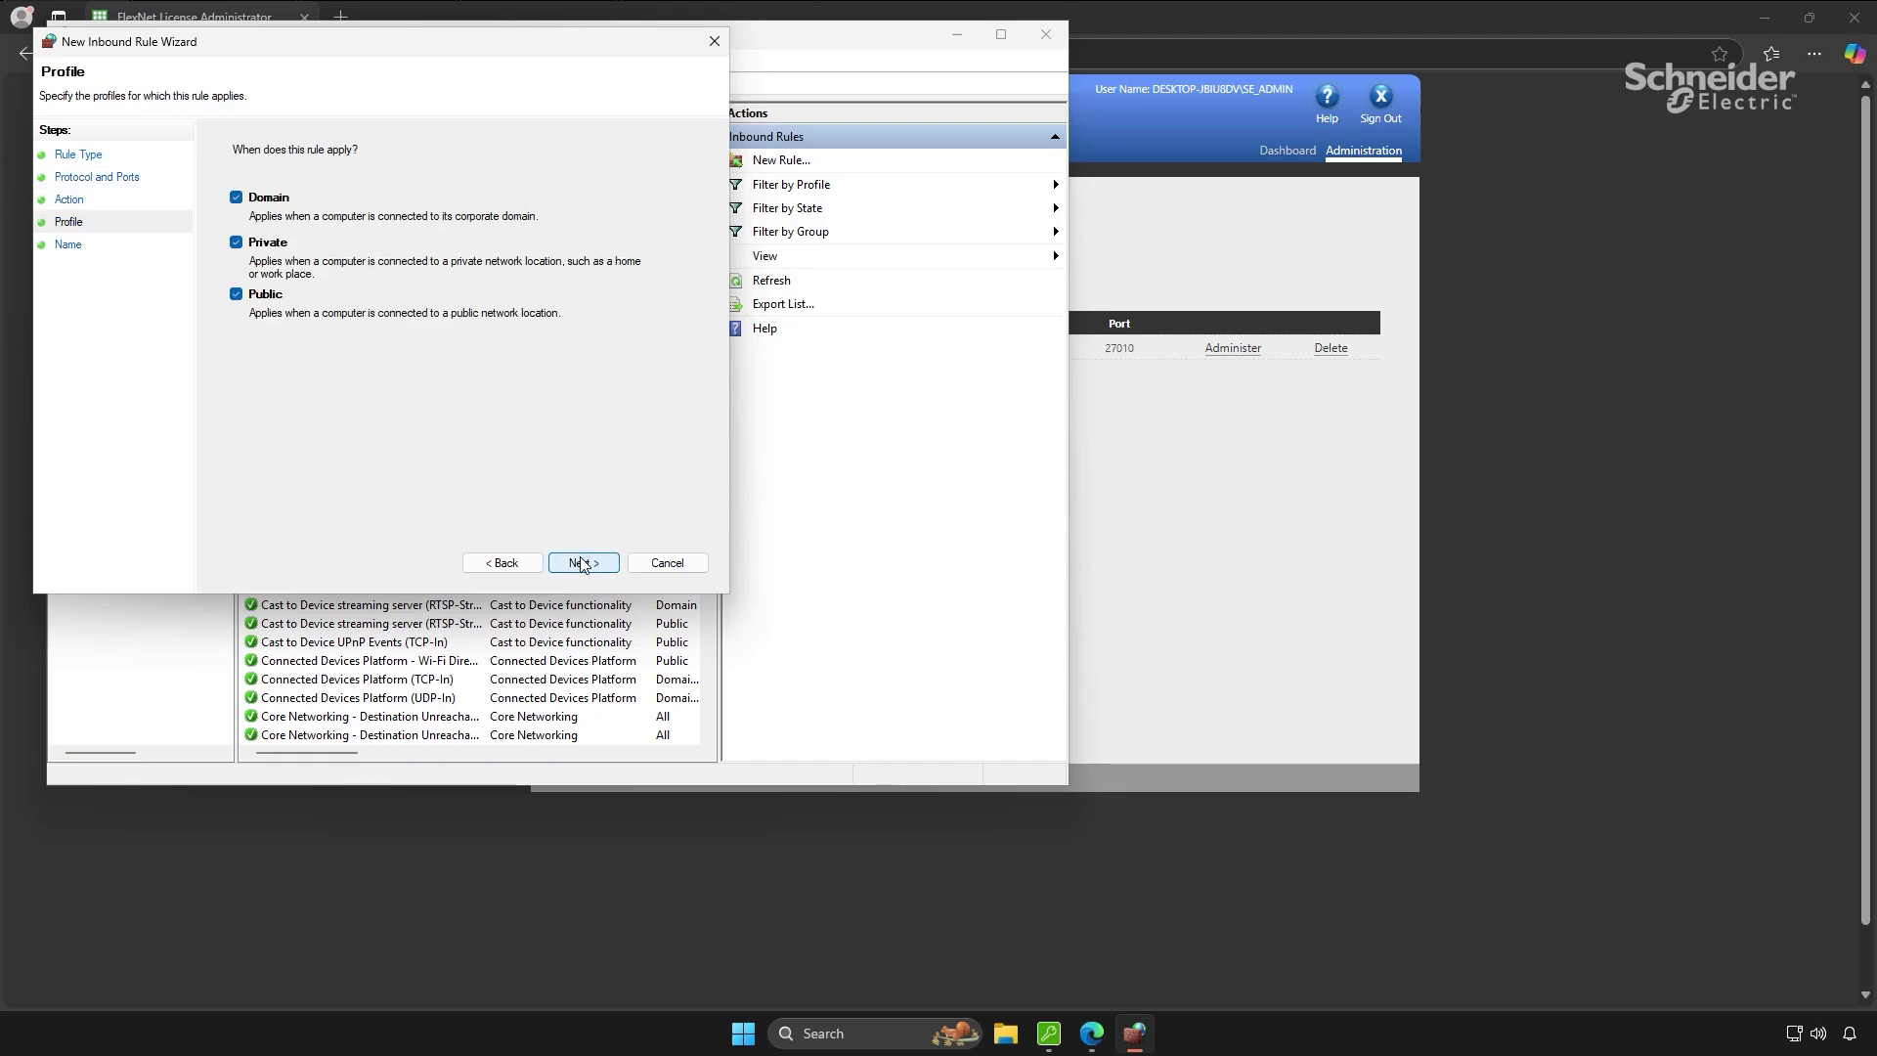
pyautogui.click(584, 564)
pyautogui.write('F')
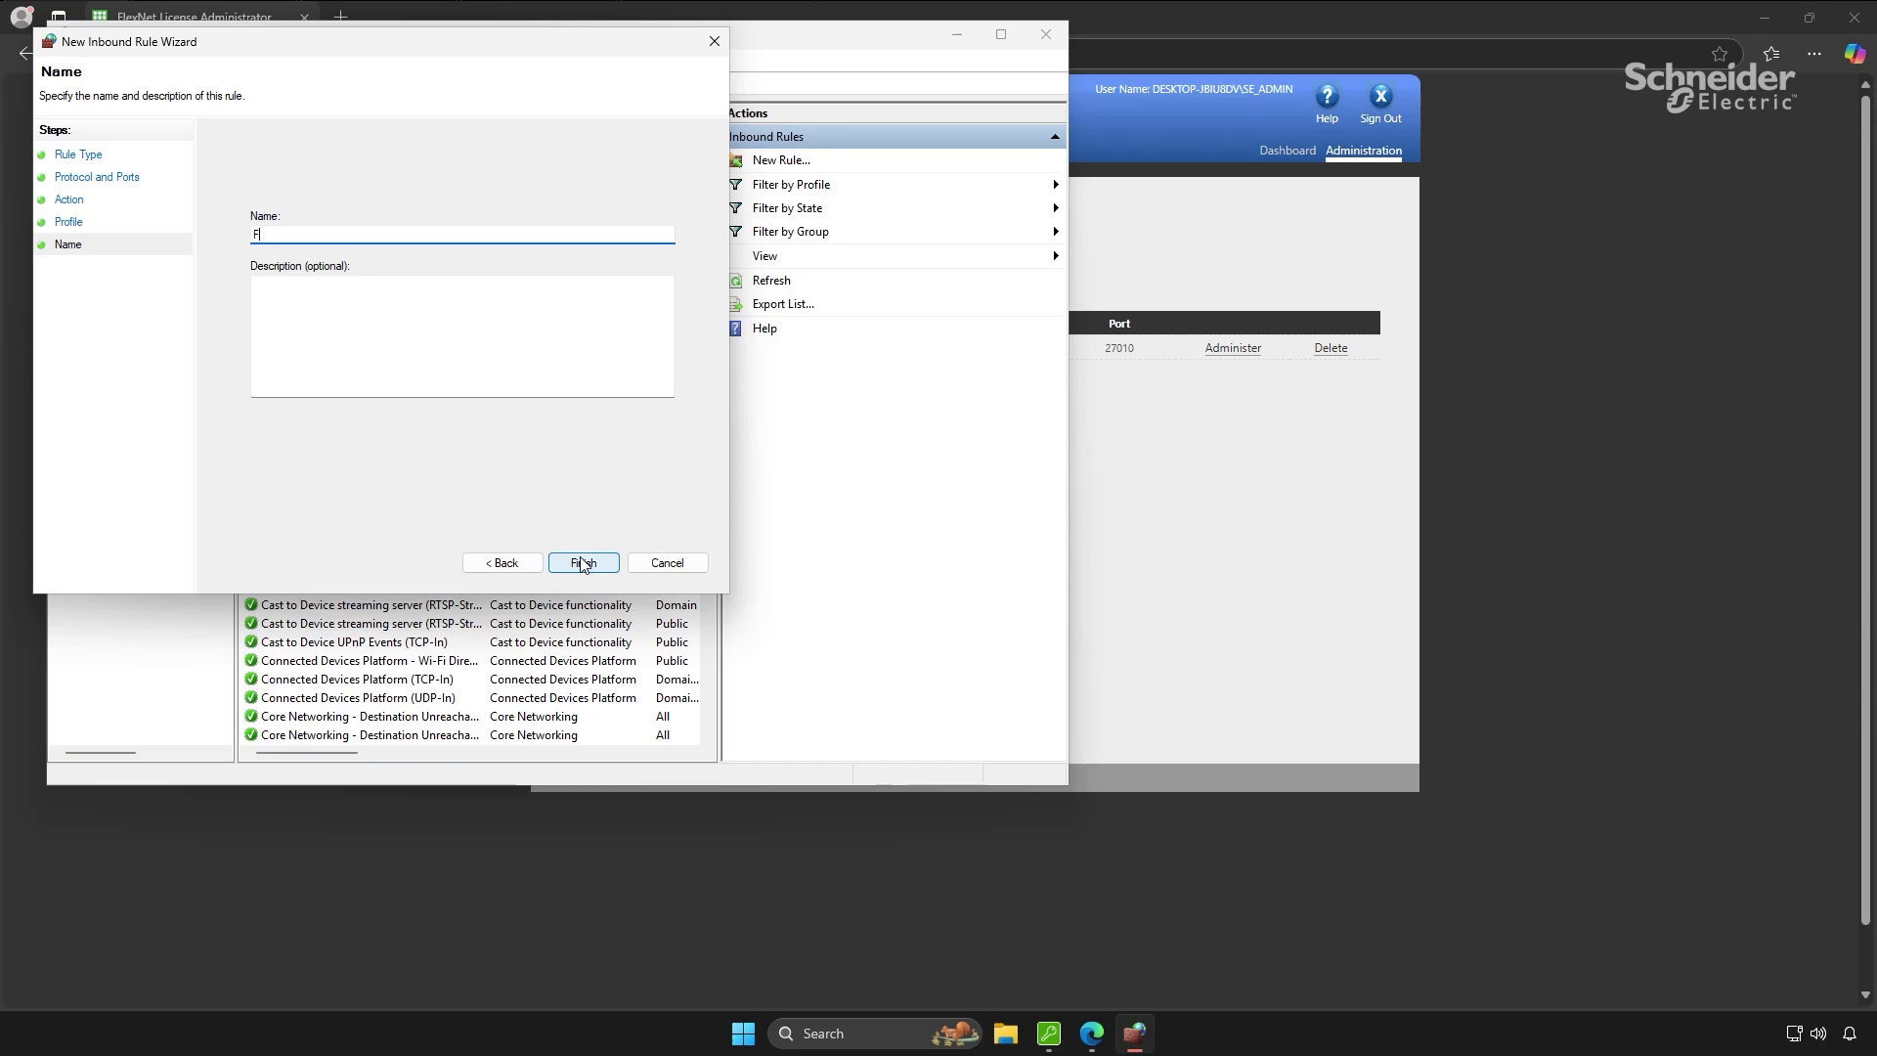
pyautogui.write('loating Licenses Manager Connection')
pyautogui.click(584, 563)
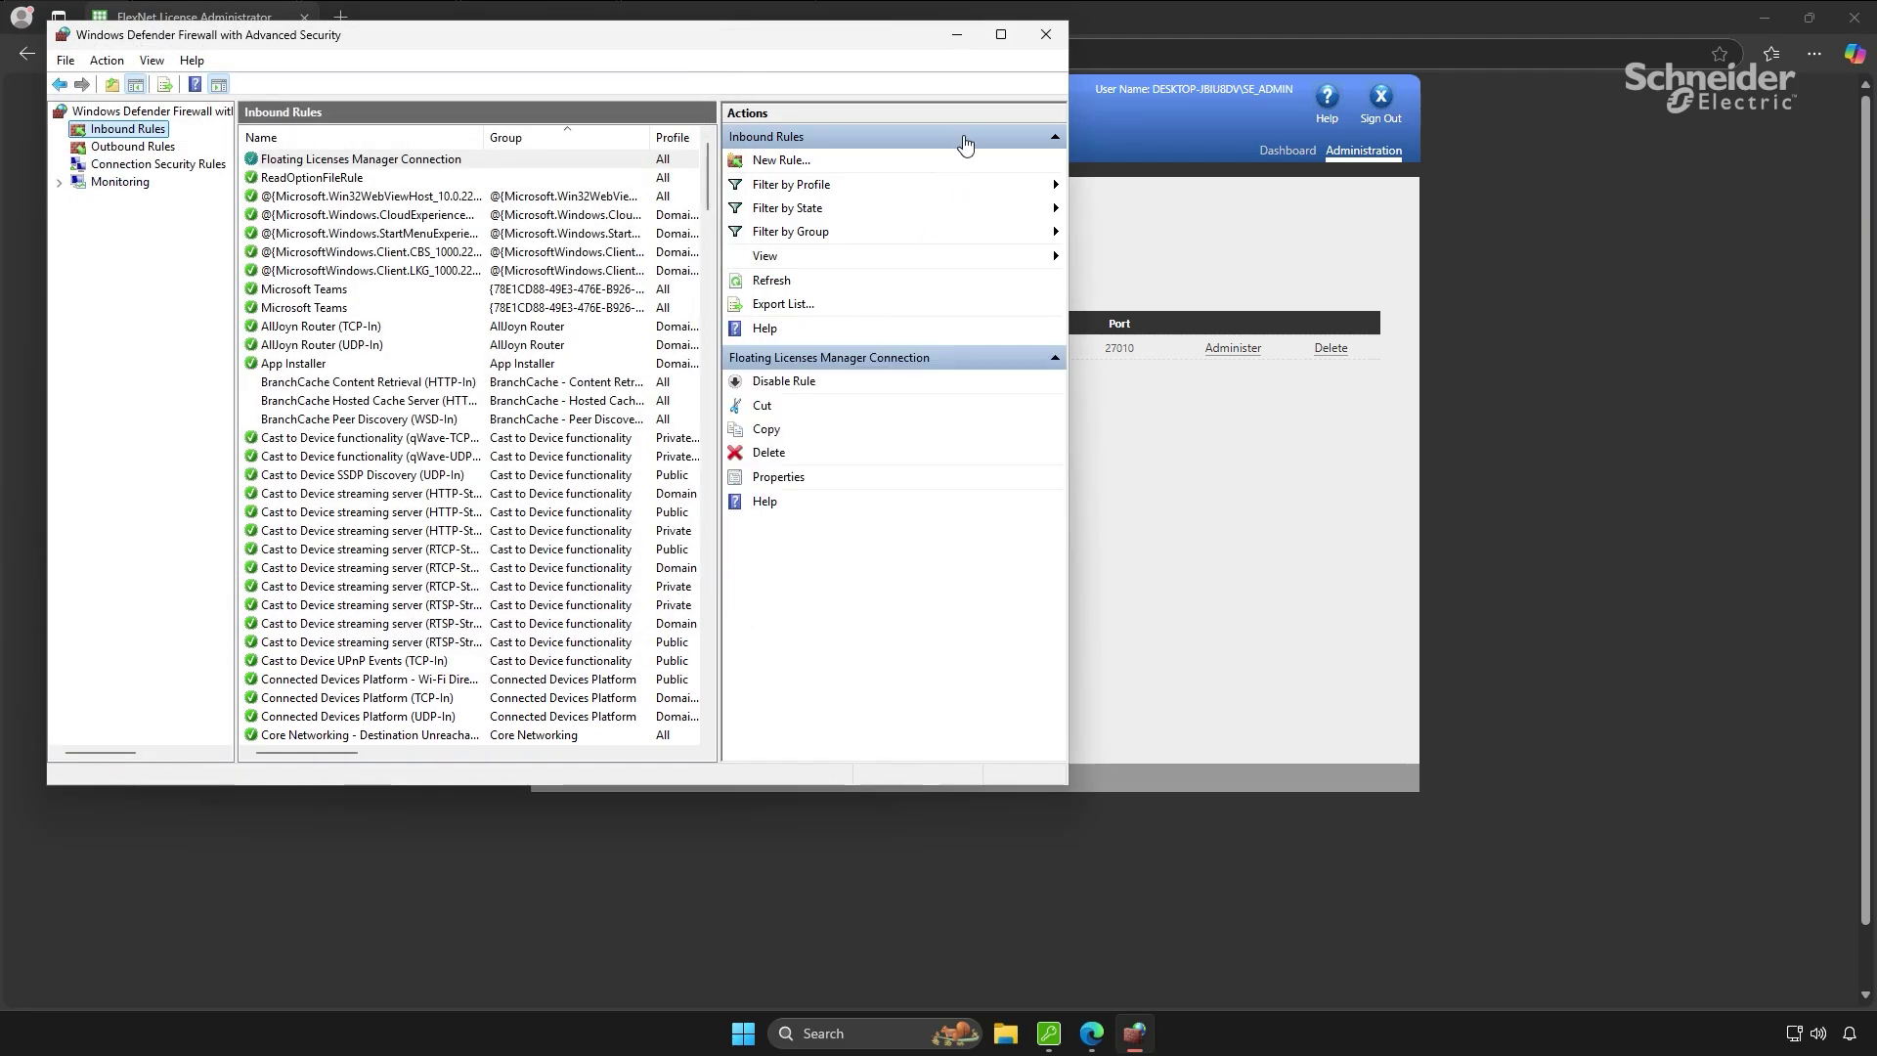
pyautogui.click(959, 40)
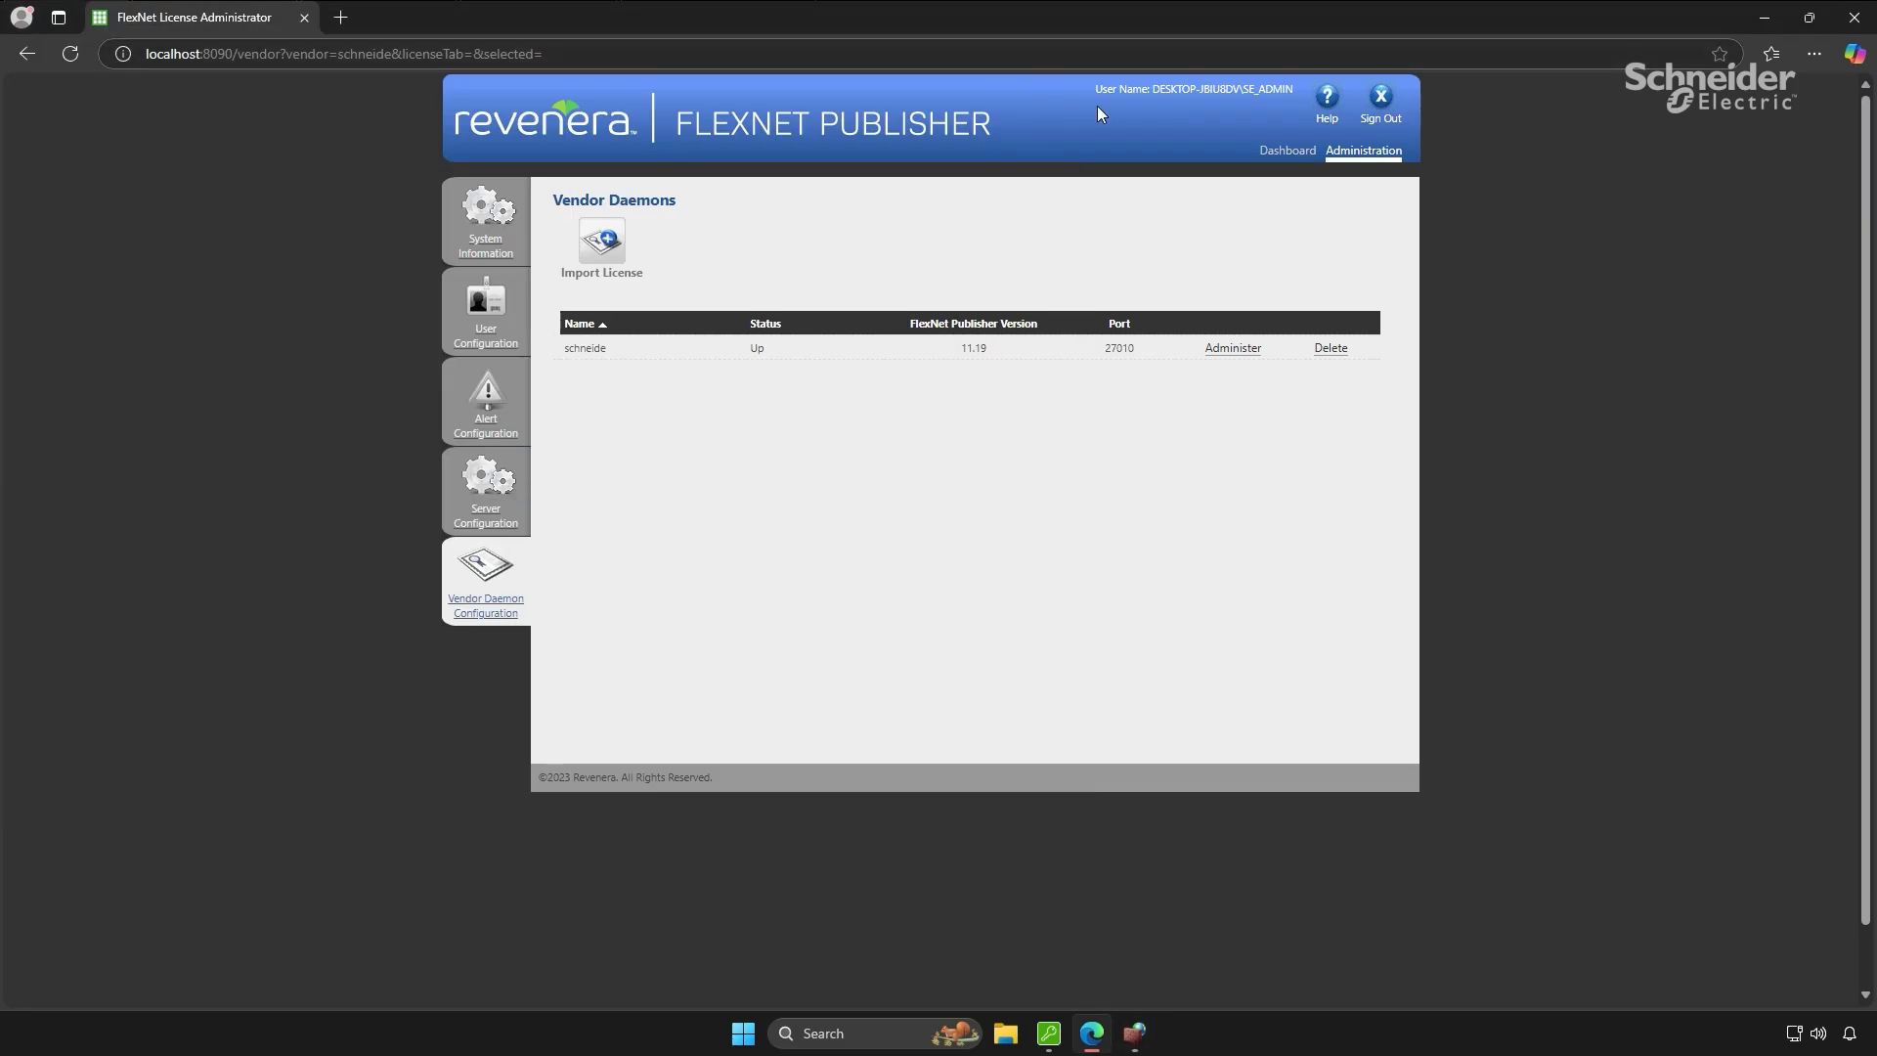
# - Minimize the browser and launch the Schneider Electric License Manager from its desktop shortcut
pyautogui.click(1759, 23)
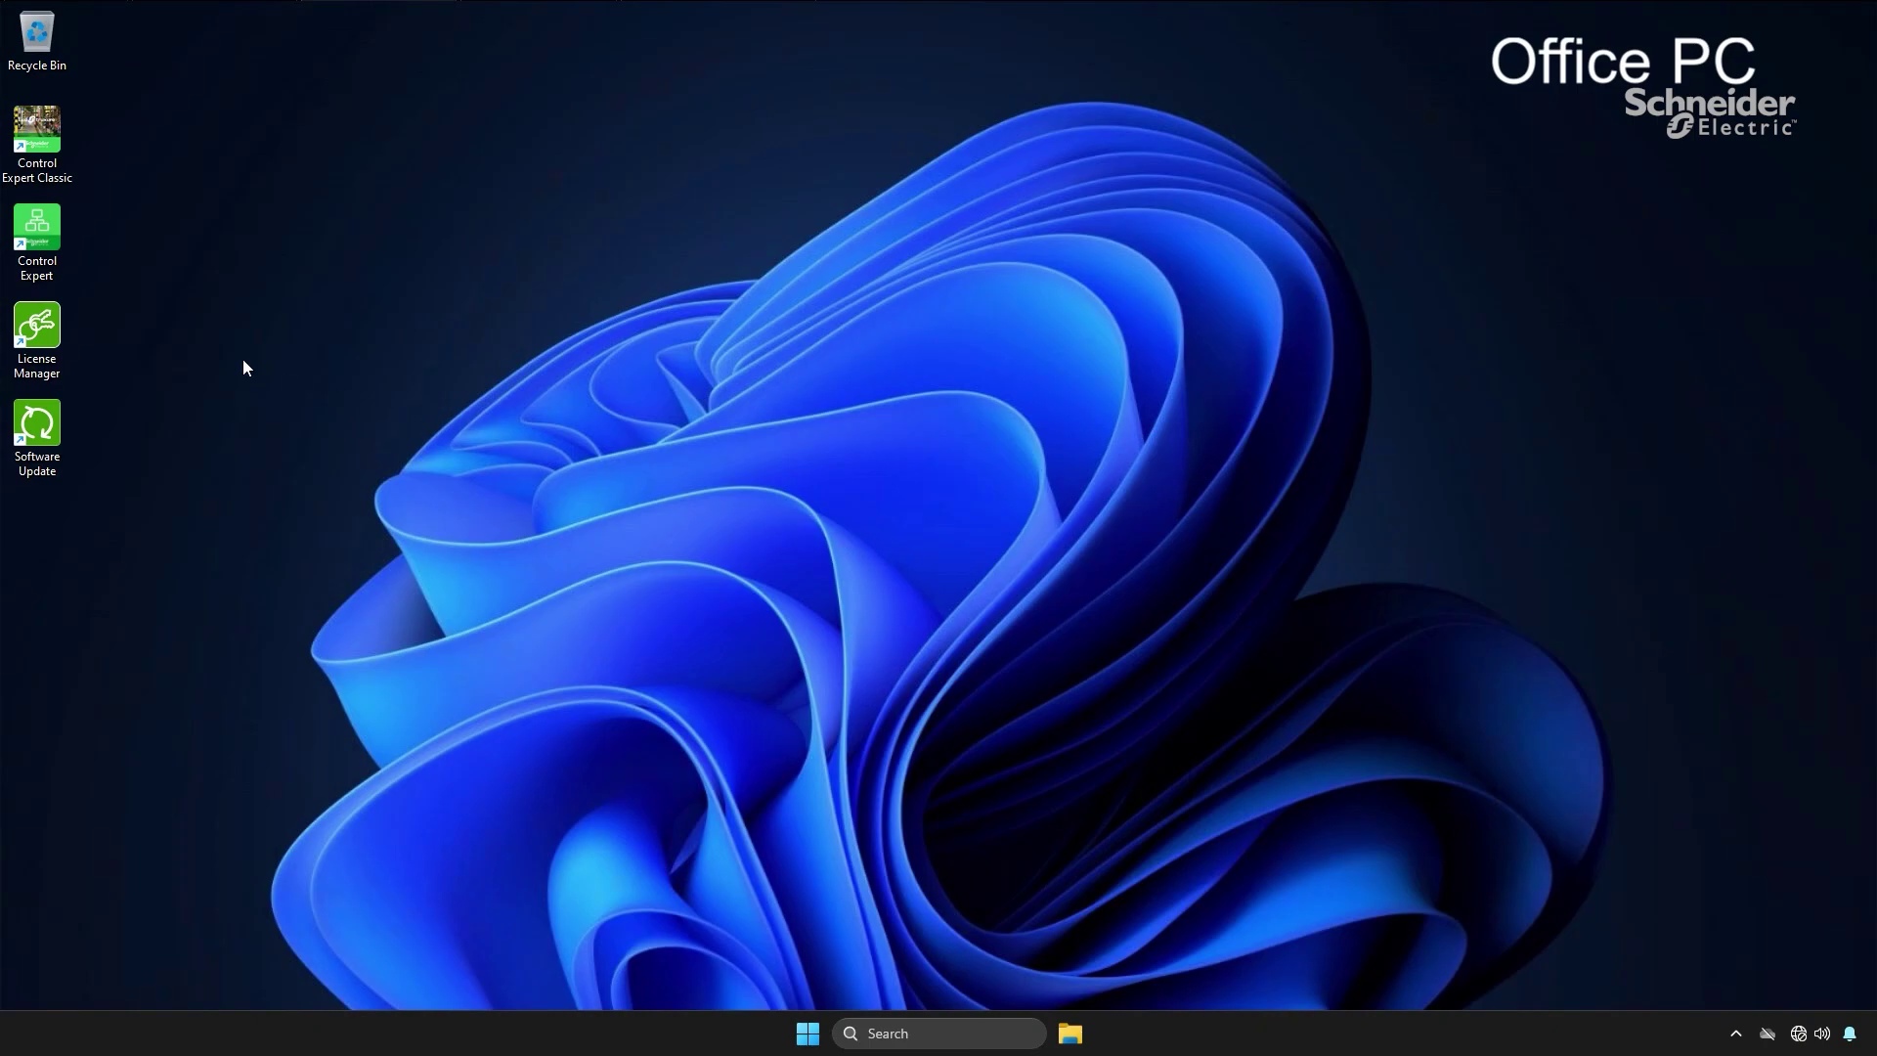
pyautogui.doubleClick(39, 342)
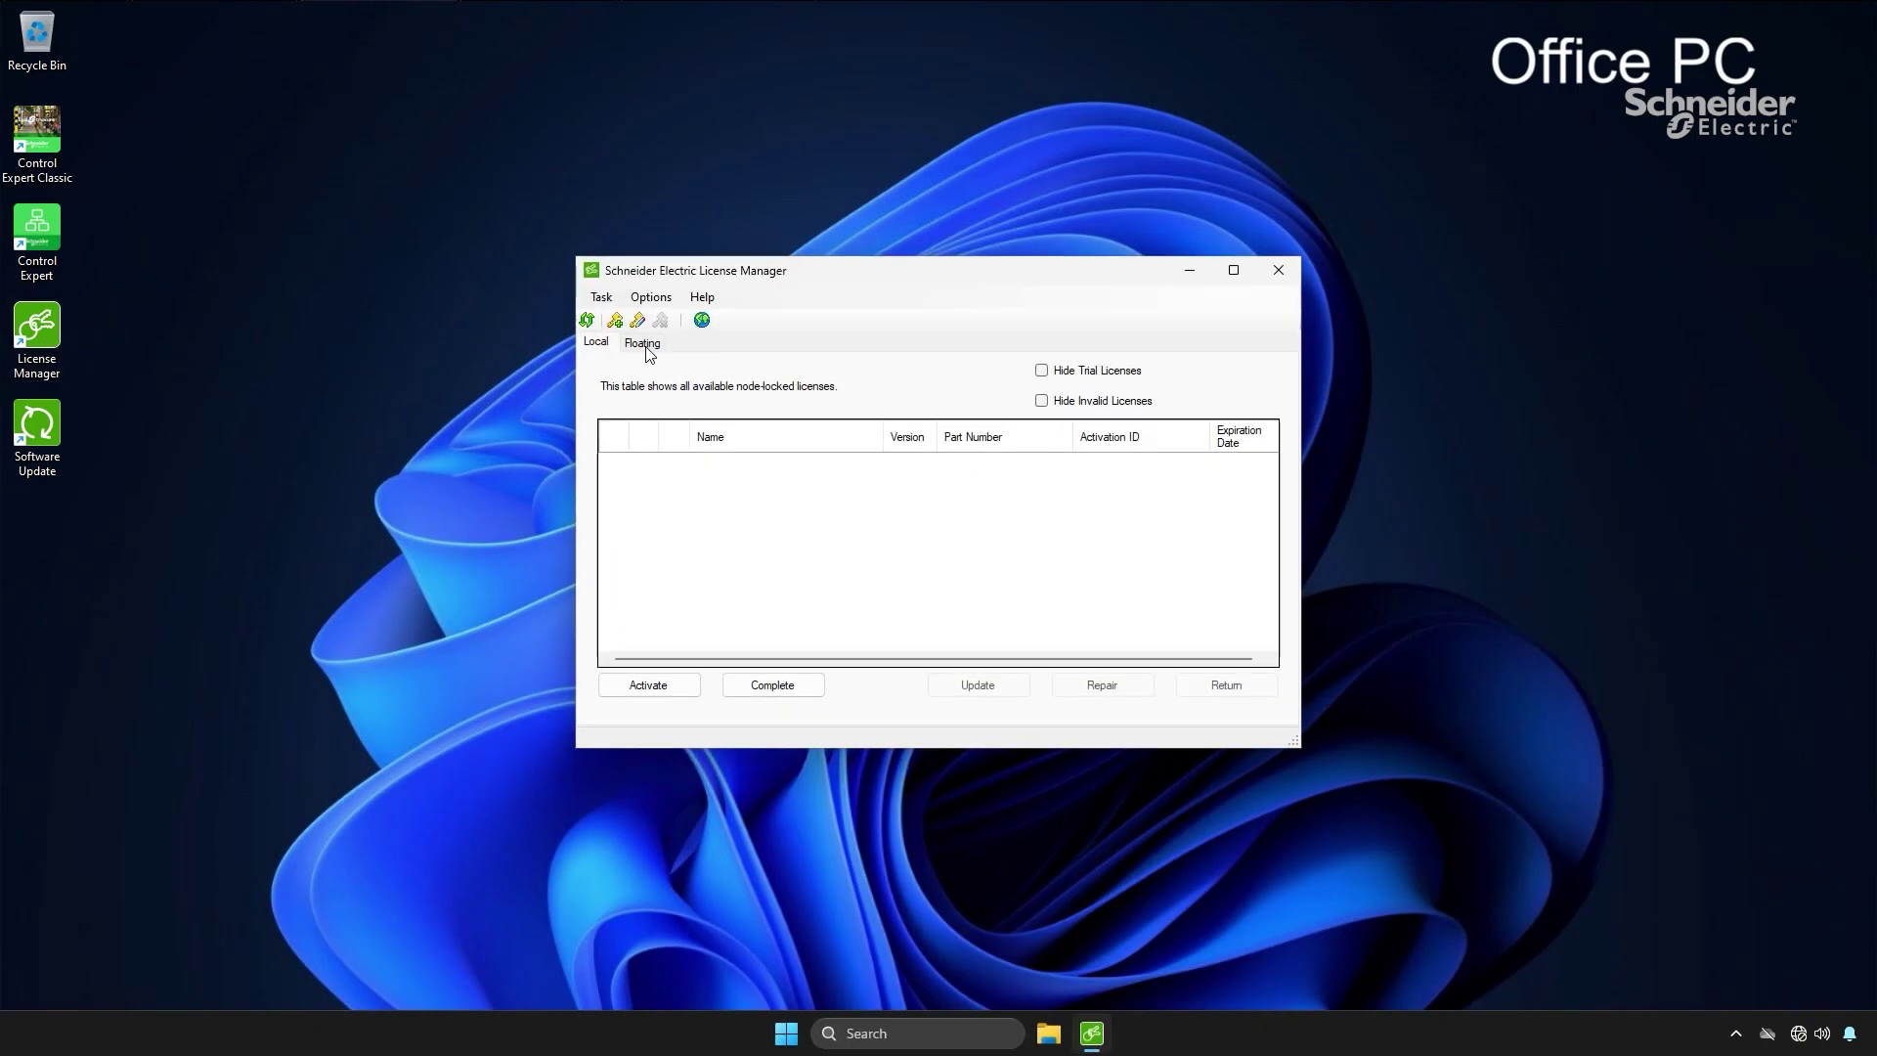
# - Set the floating license server to host 10.10.1.1 (port 27010, web port 8090), then close the manager
pyautogui.click(645, 344)
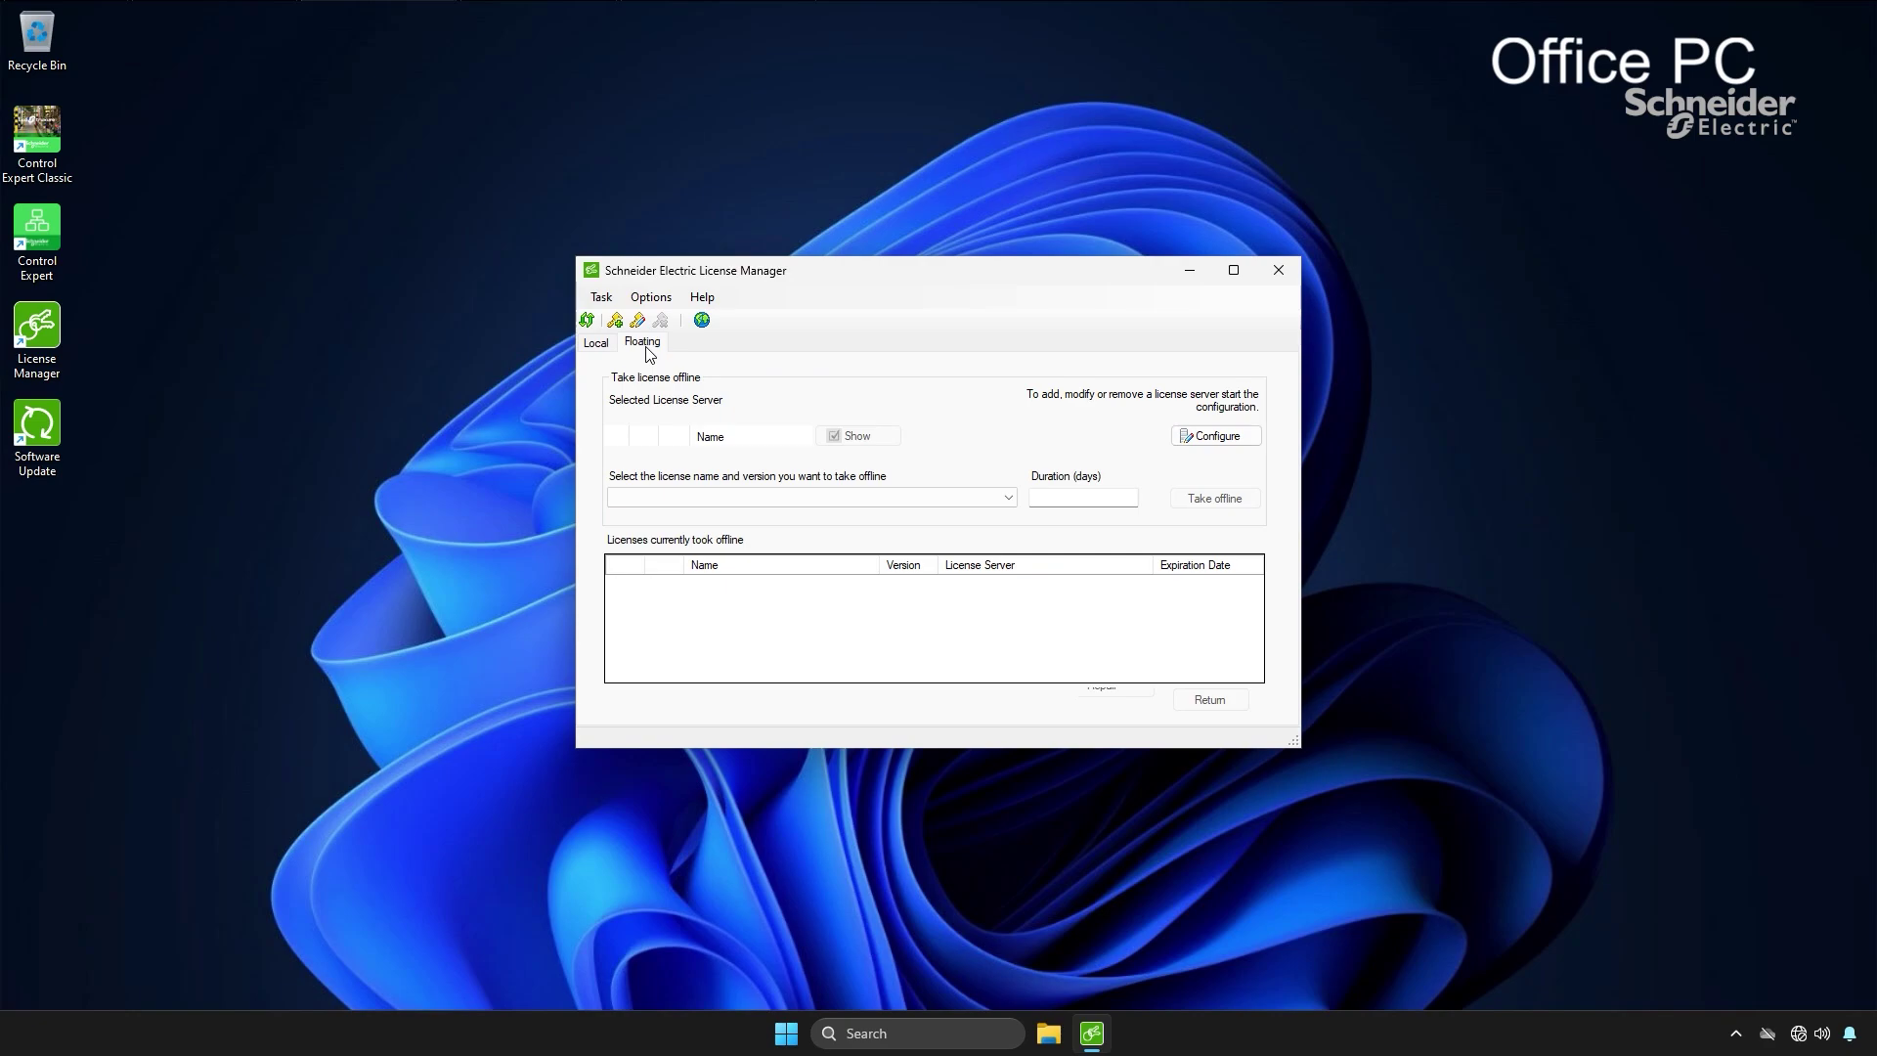
pyautogui.click(1194, 440)
pyautogui.click(821, 462)
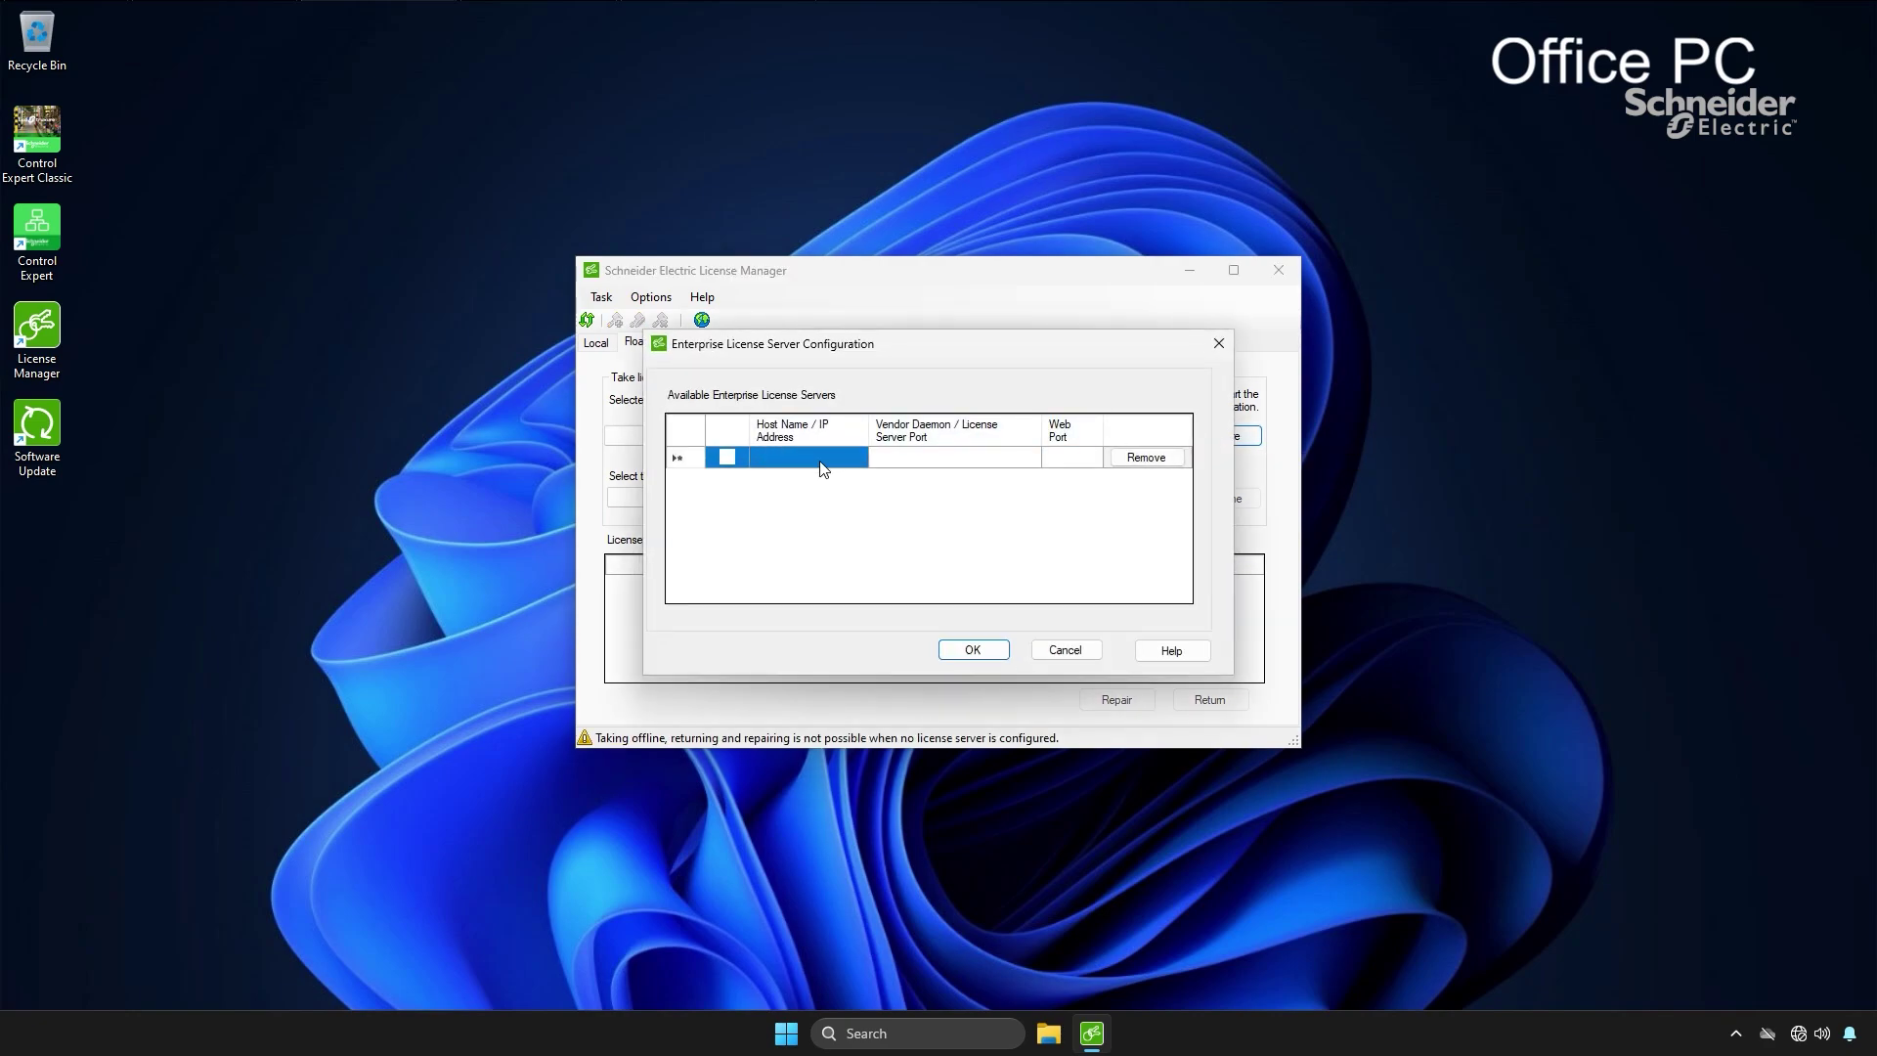
pyautogui.write('10.')
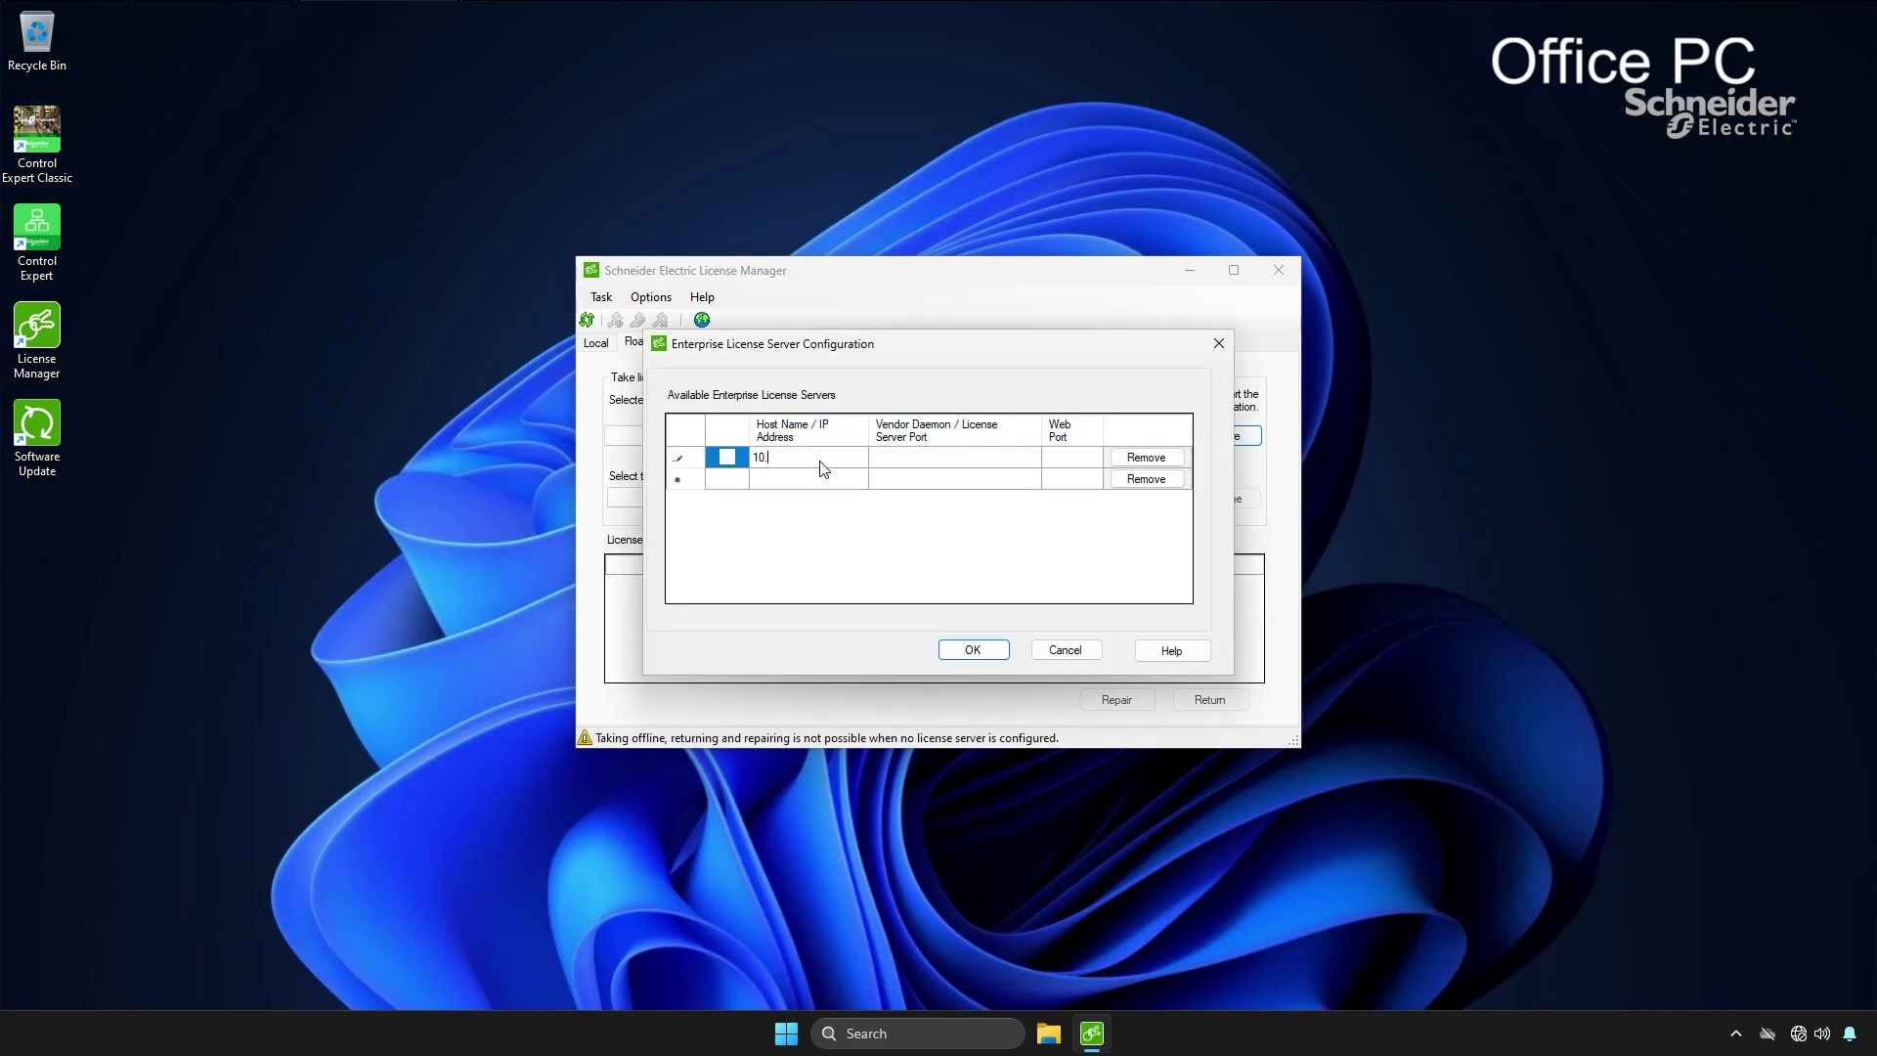
pyautogui.write('10.1.1')
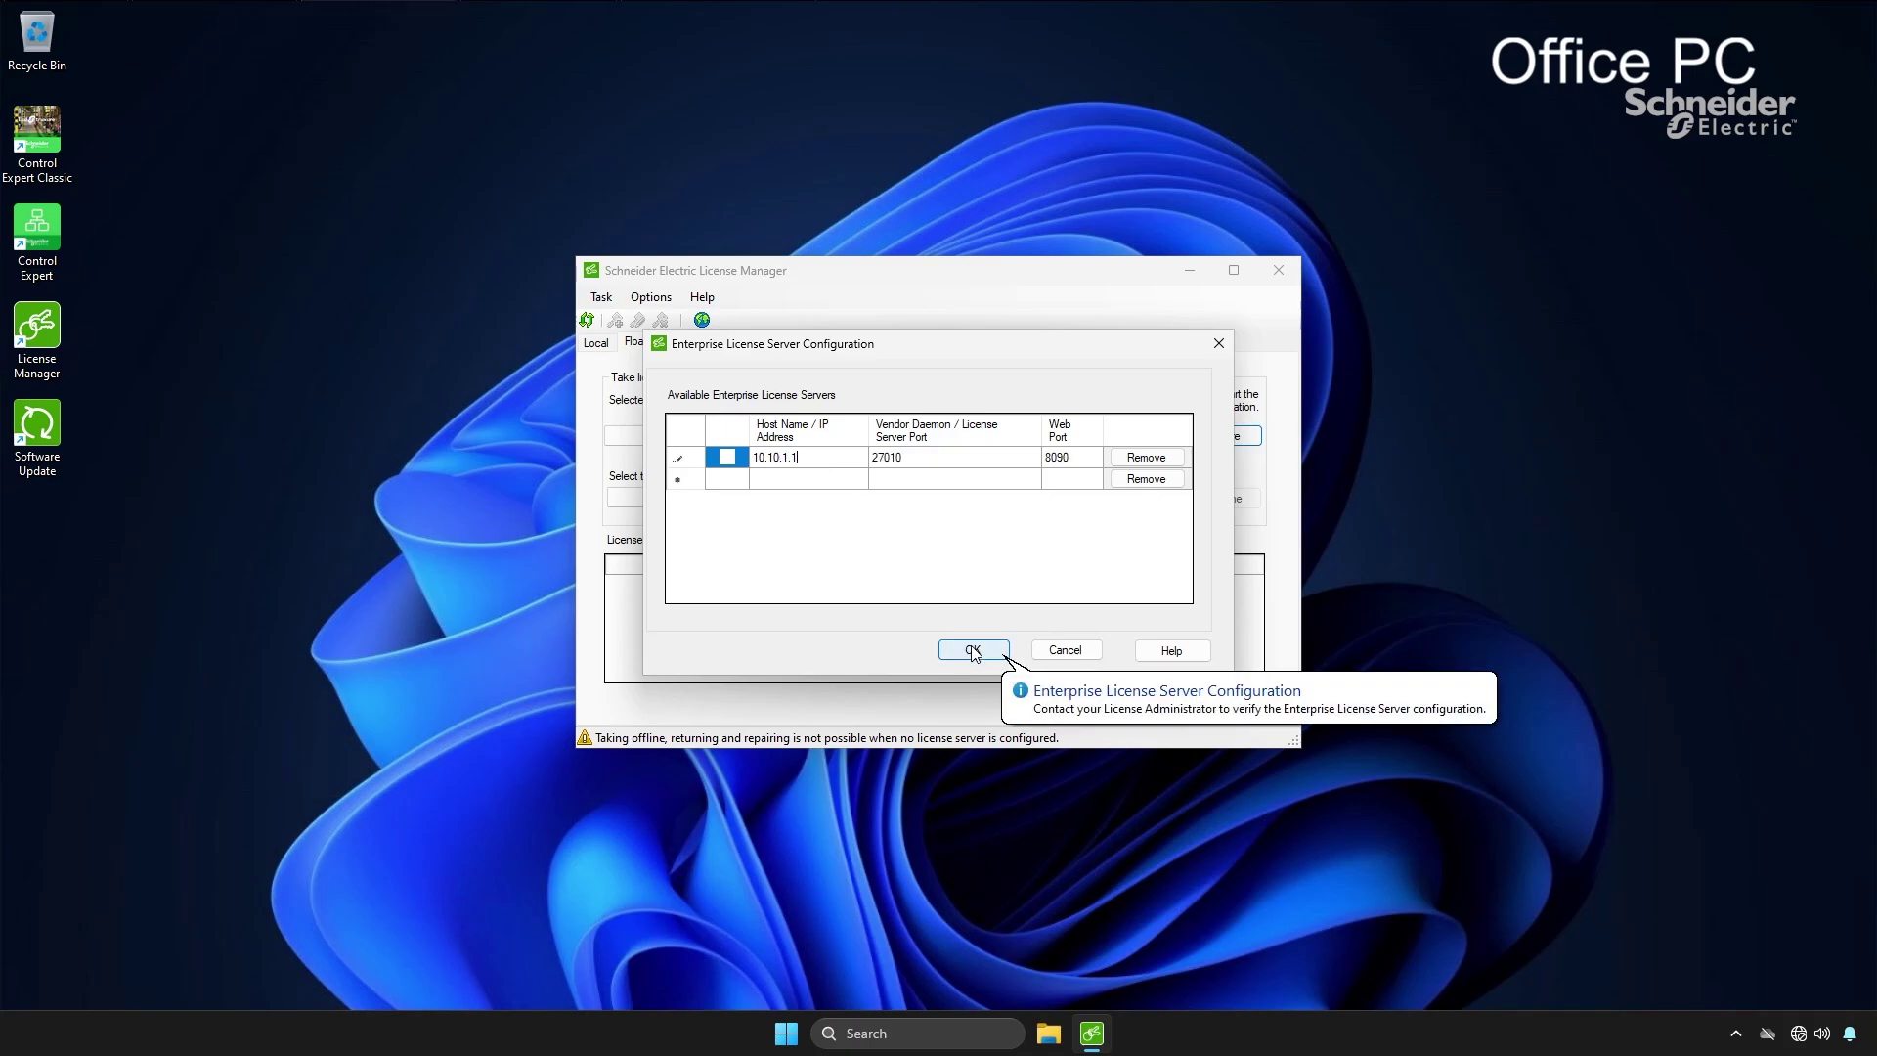
pyautogui.click(973, 652)
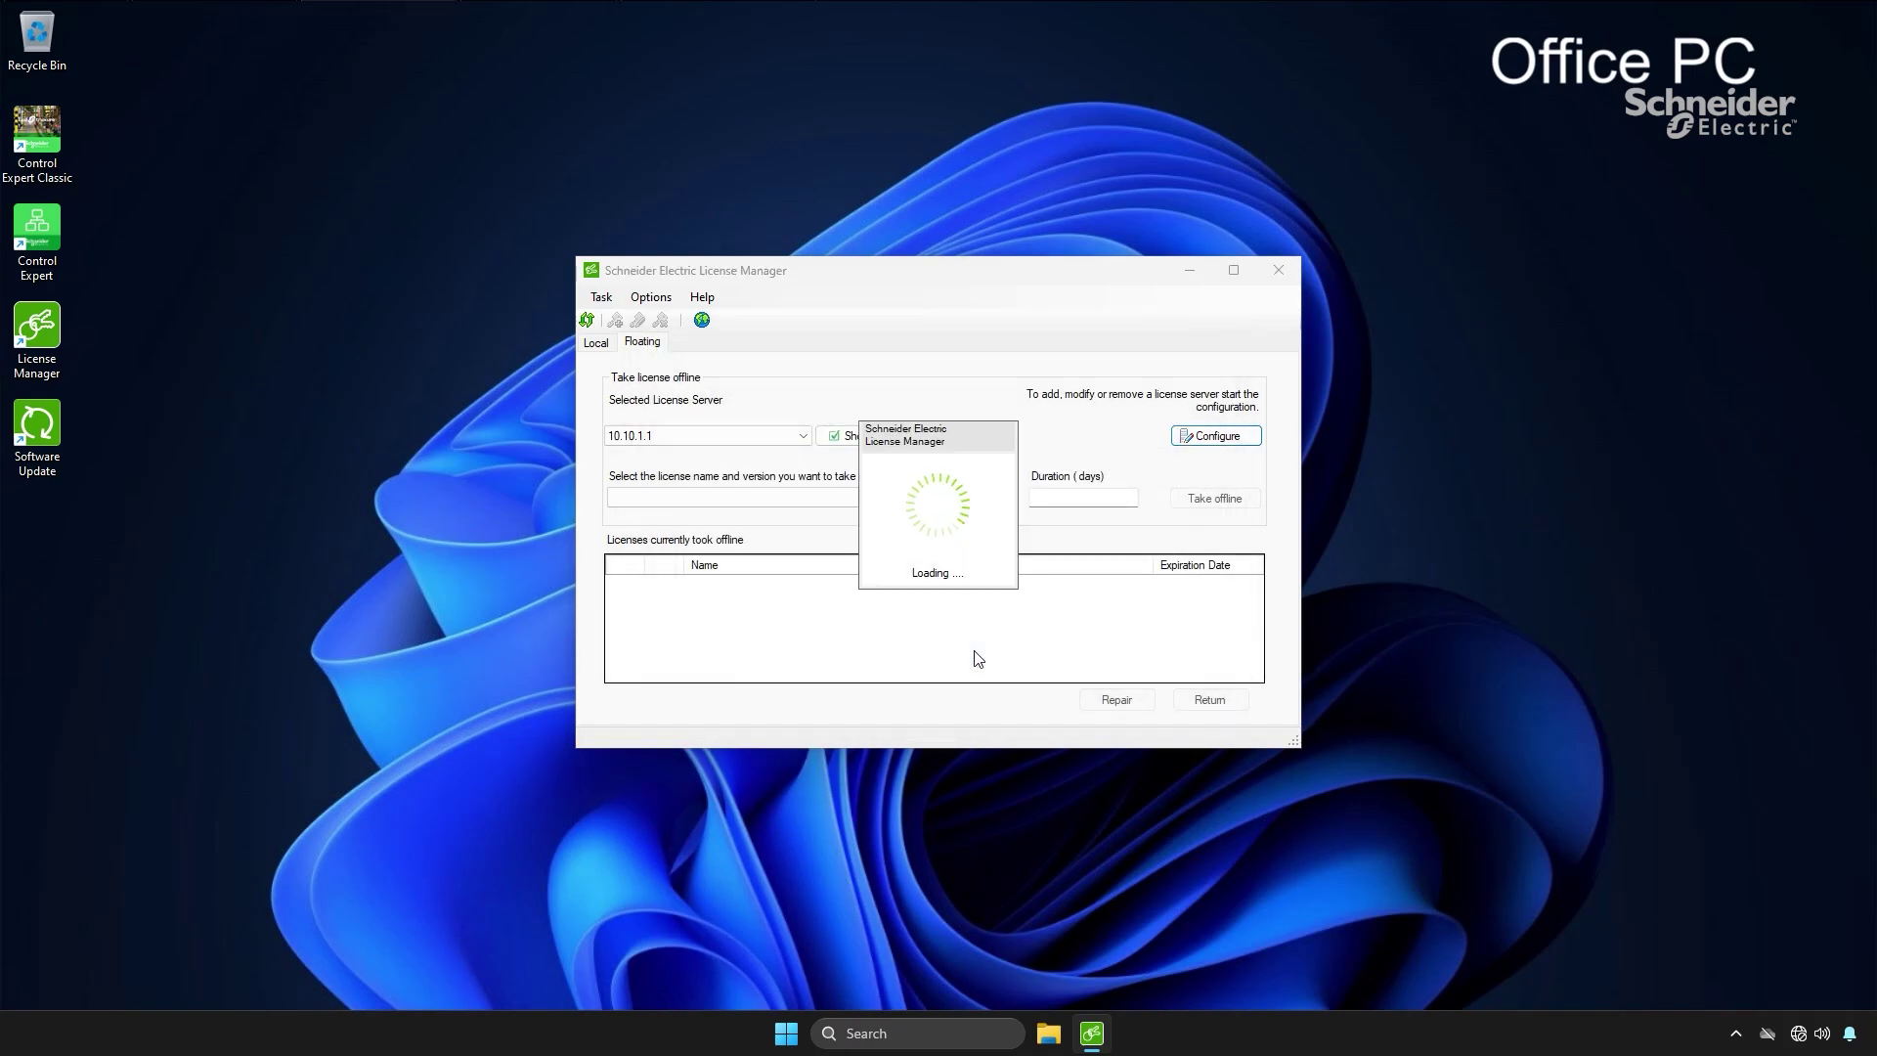
pyautogui.click(1277, 272)
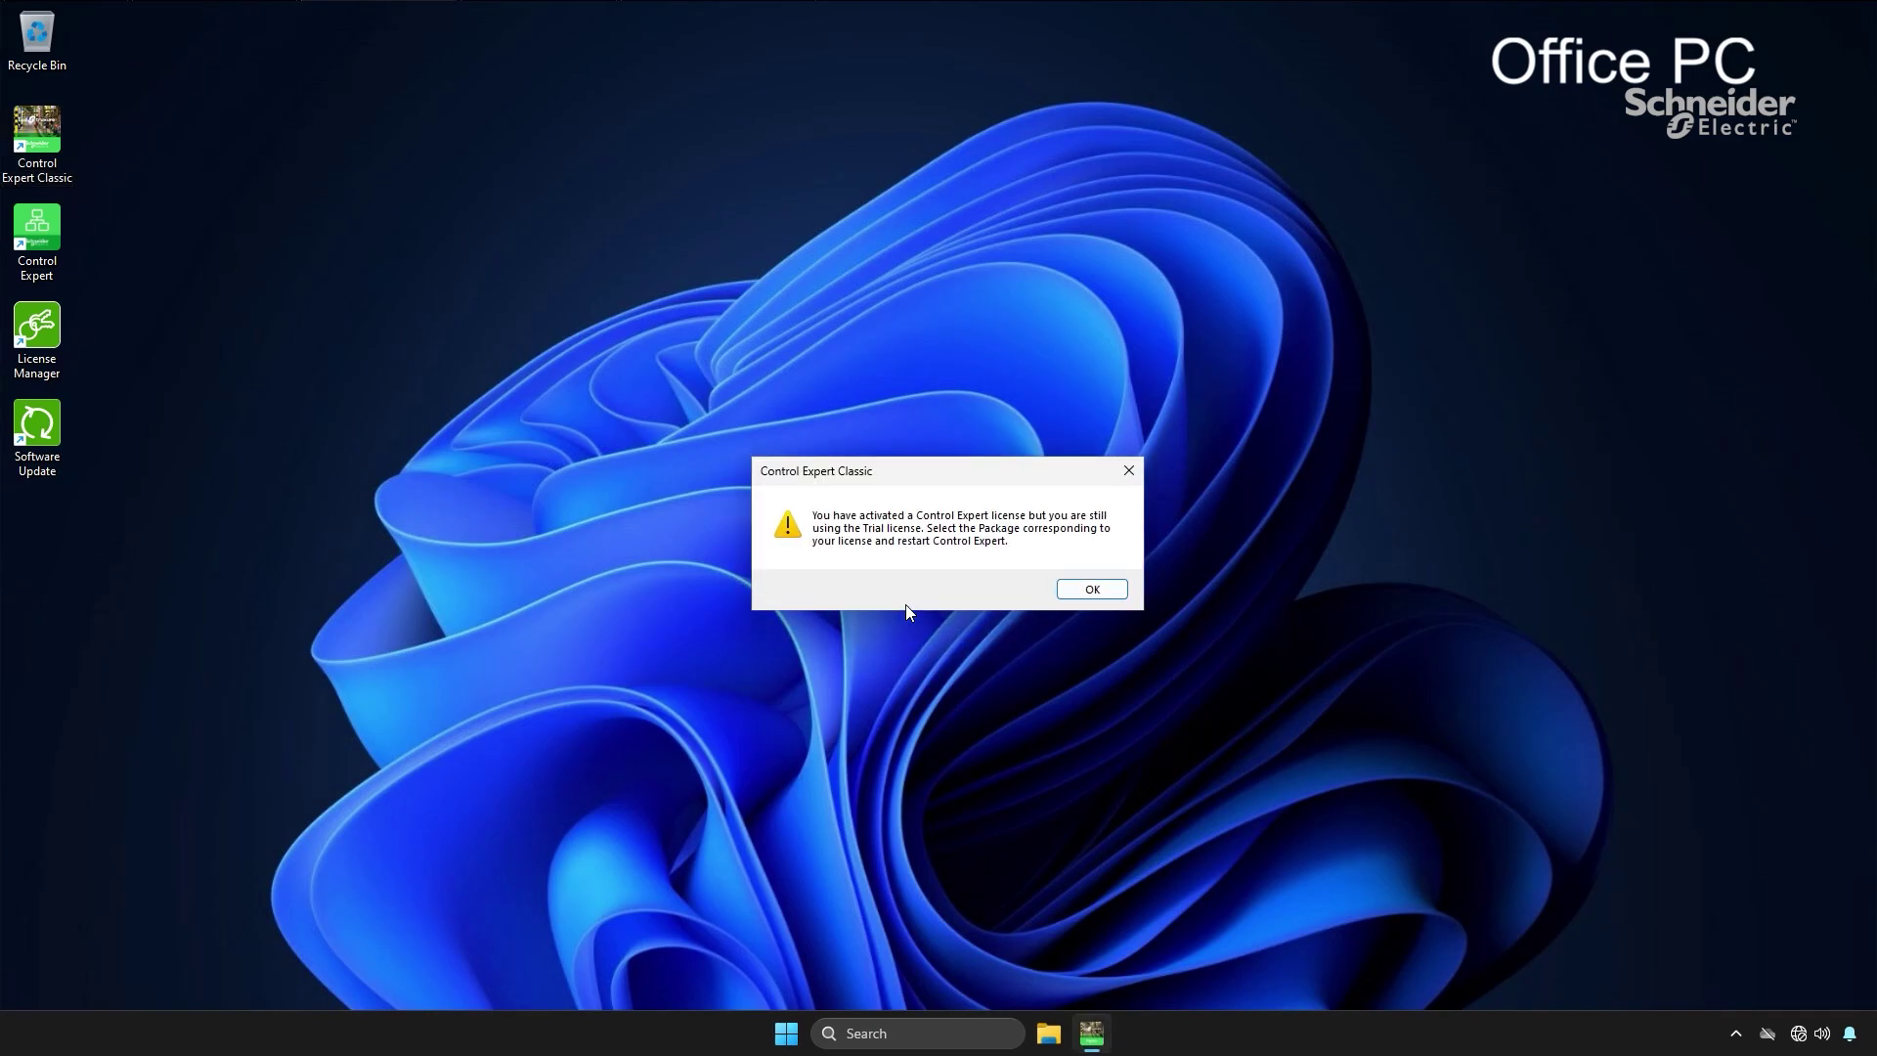
# - Dismiss the trial license warning and select the Control Expert XL package
pyautogui.click(1087, 586)
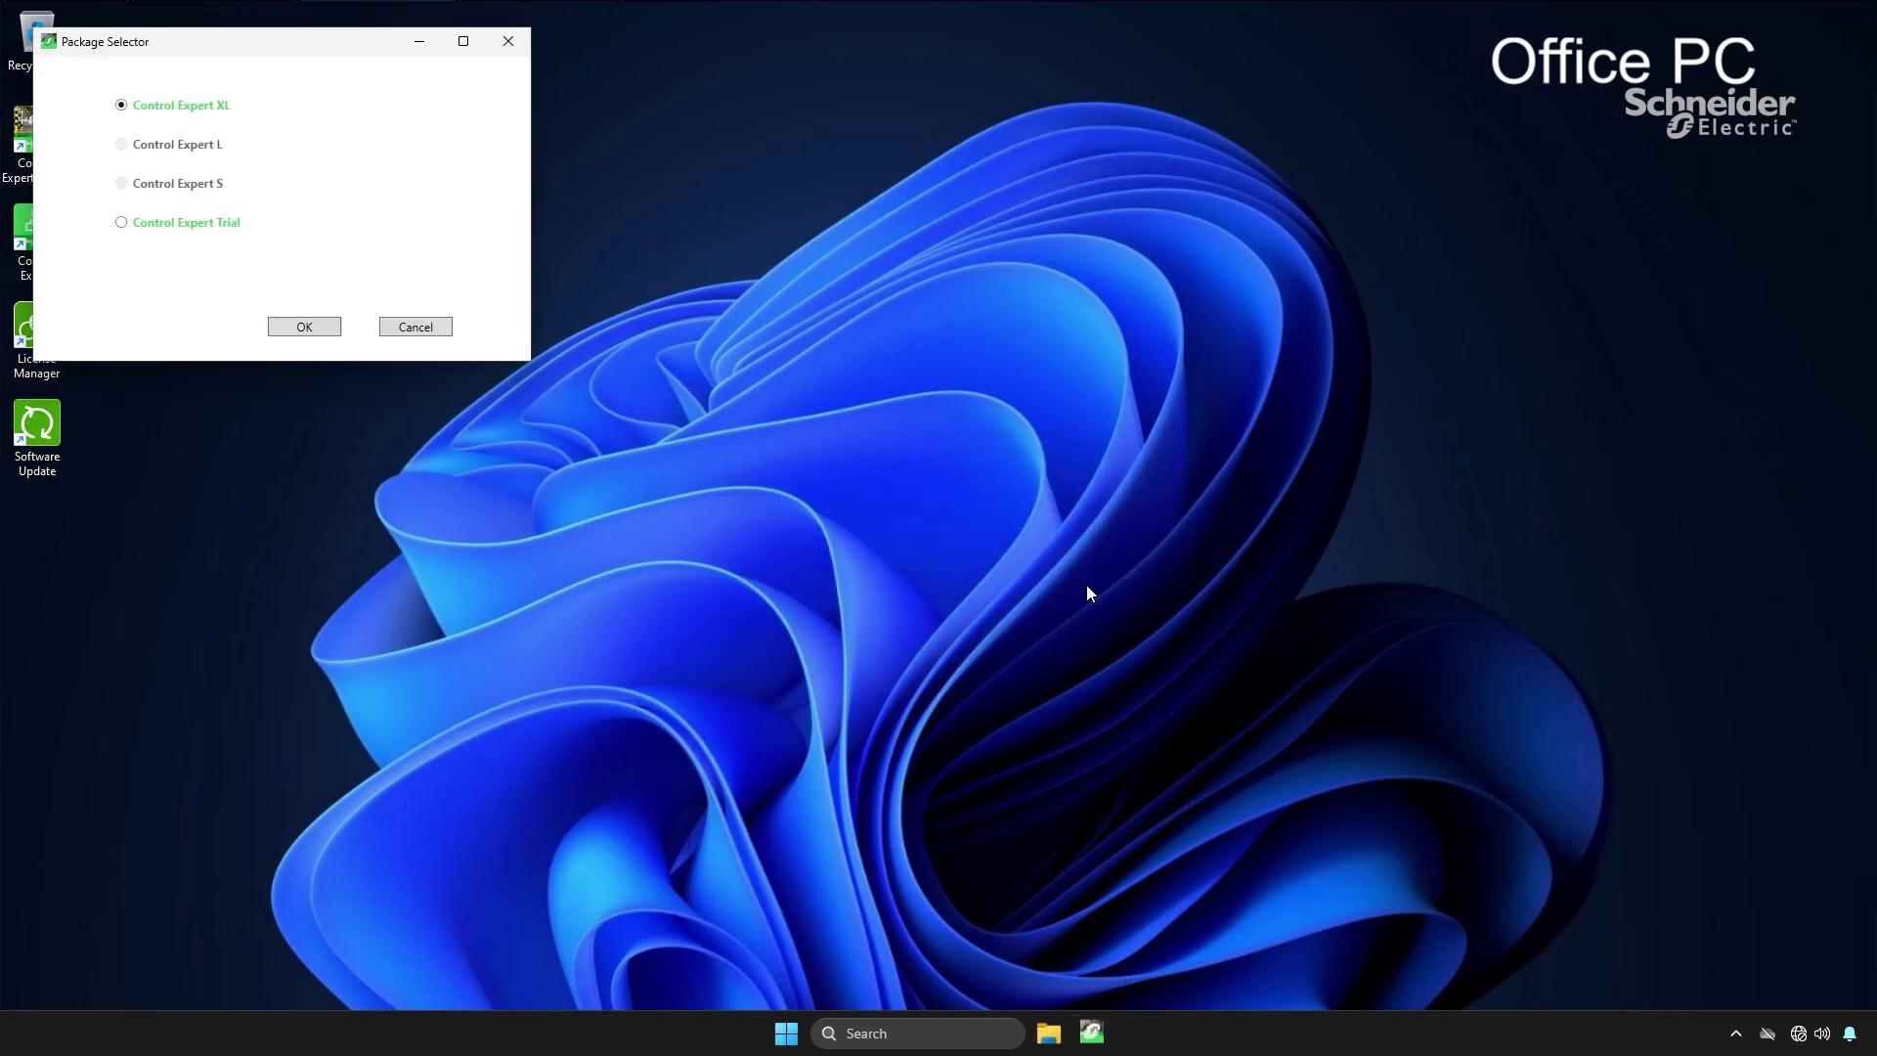
pyautogui.click(312, 329)
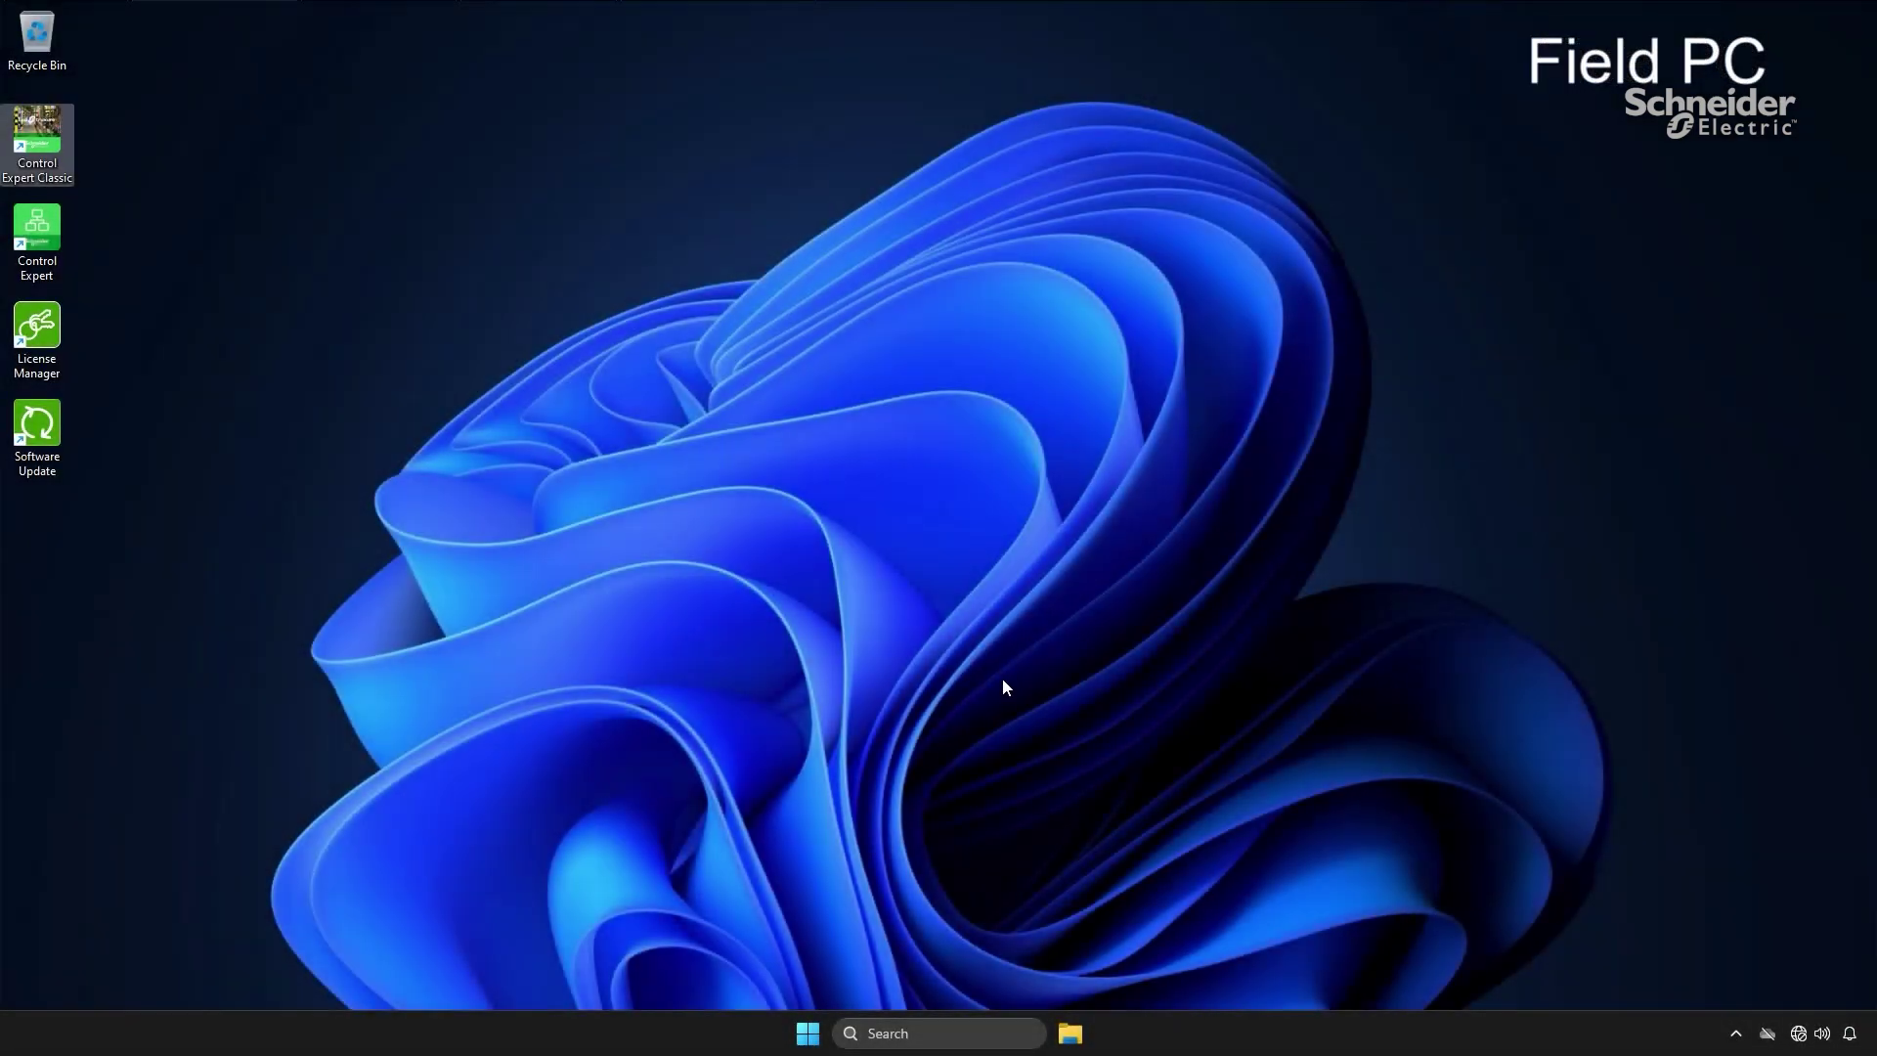
# - On the Field PC, launch License Manager and set the floating server to 10.10.1.1 (ports 27010/8090)
pyautogui.doubleClick(17, 336)
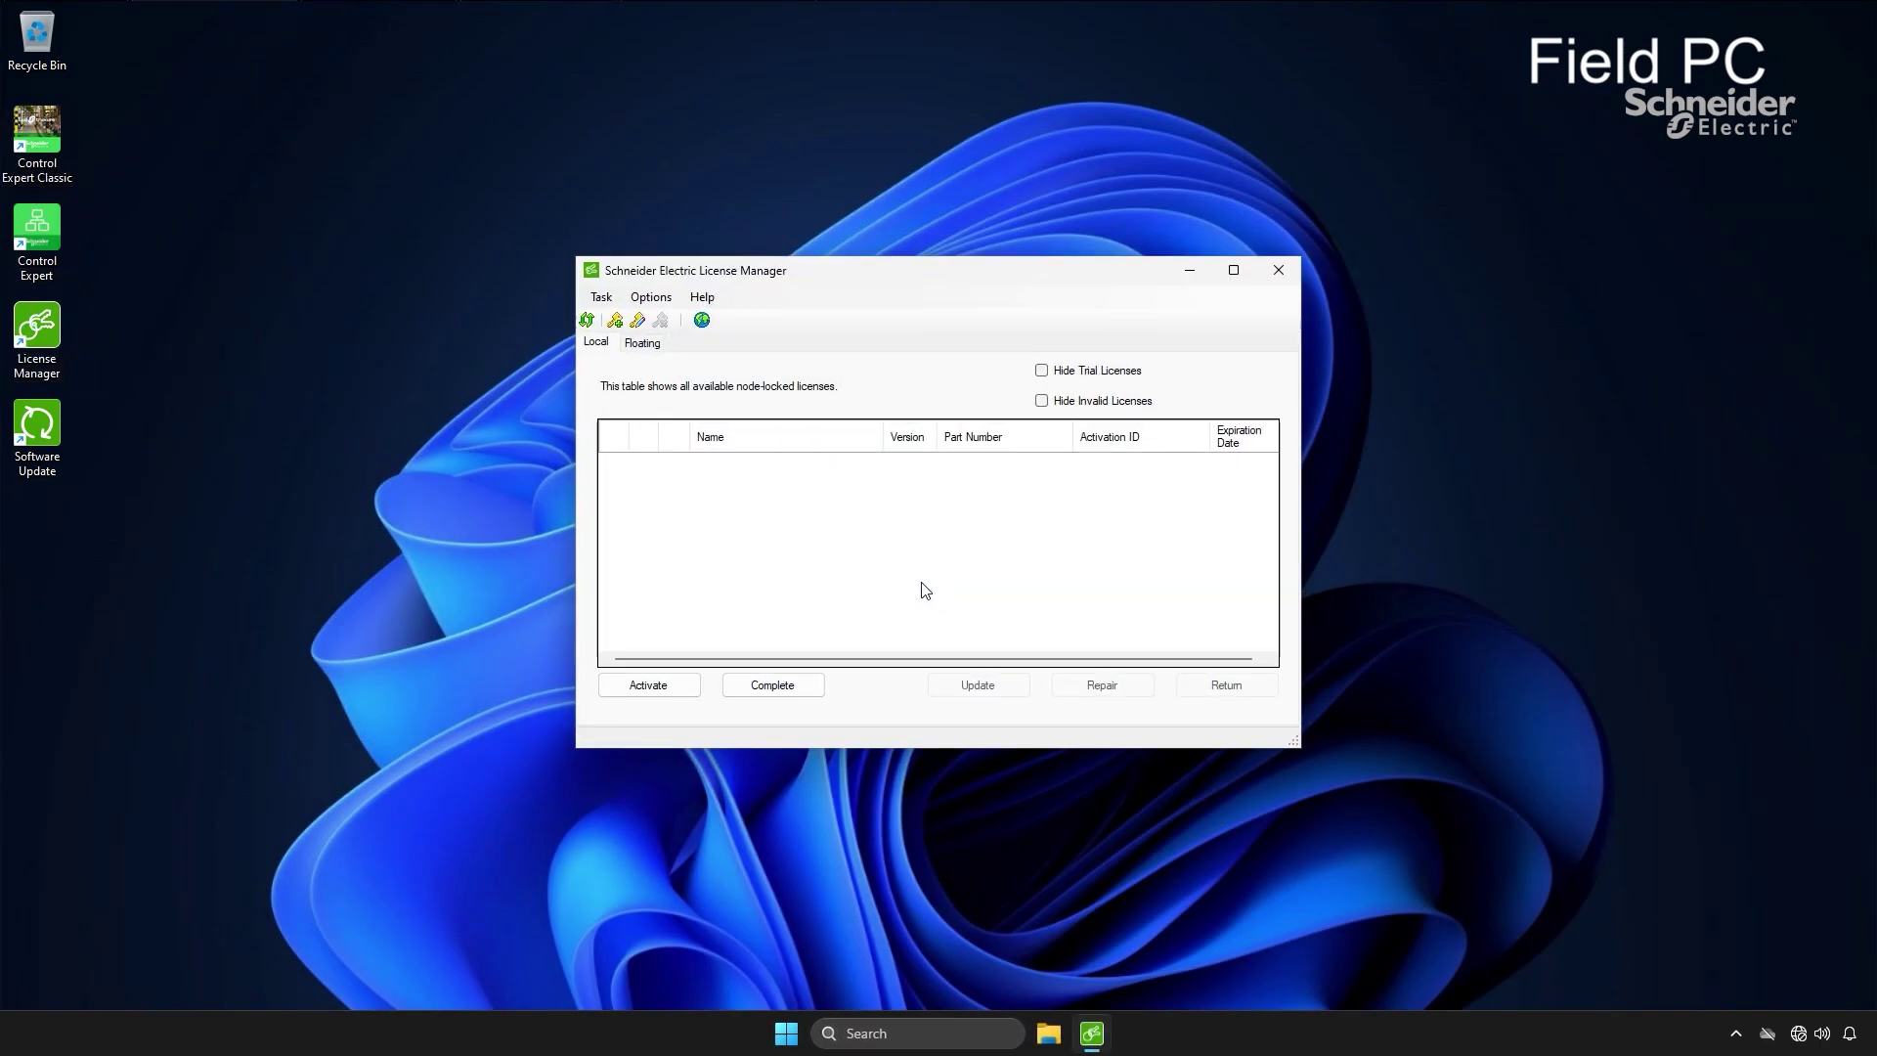
pyautogui.click(646, 345)
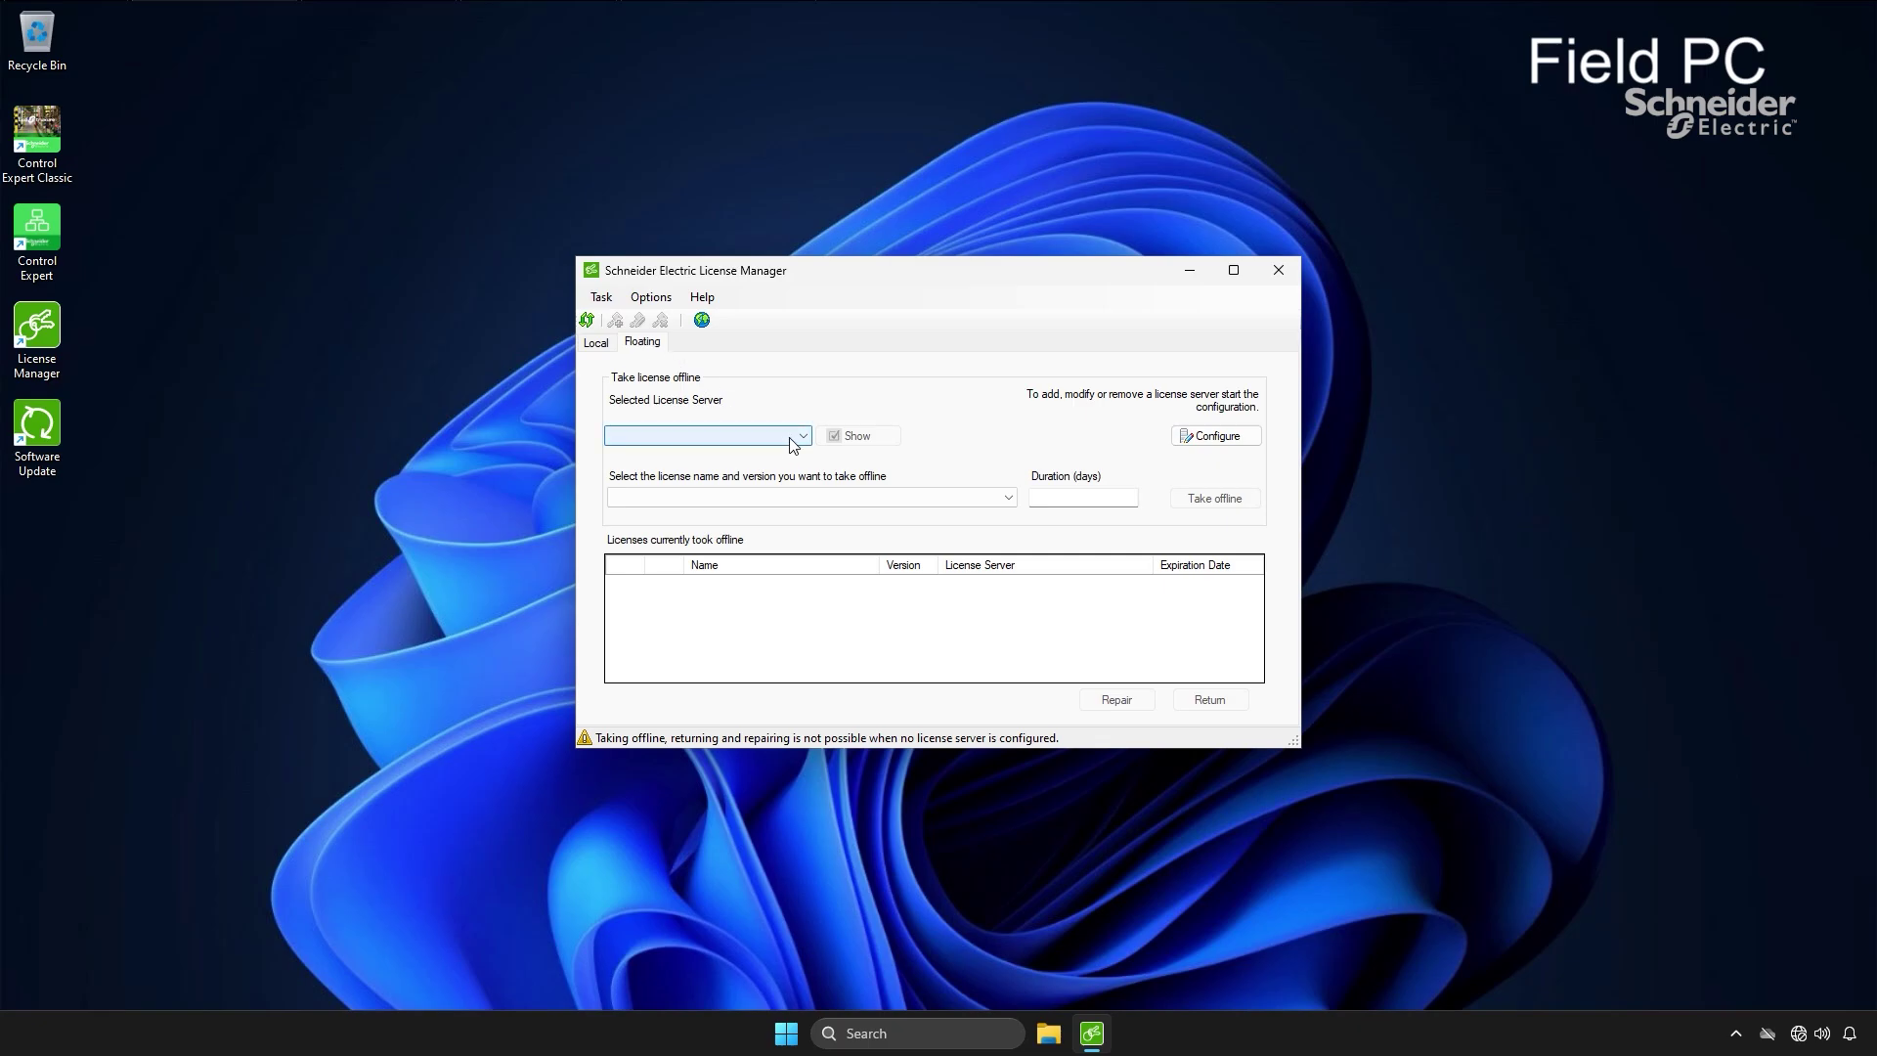
pyautogui.click(1213, 438)
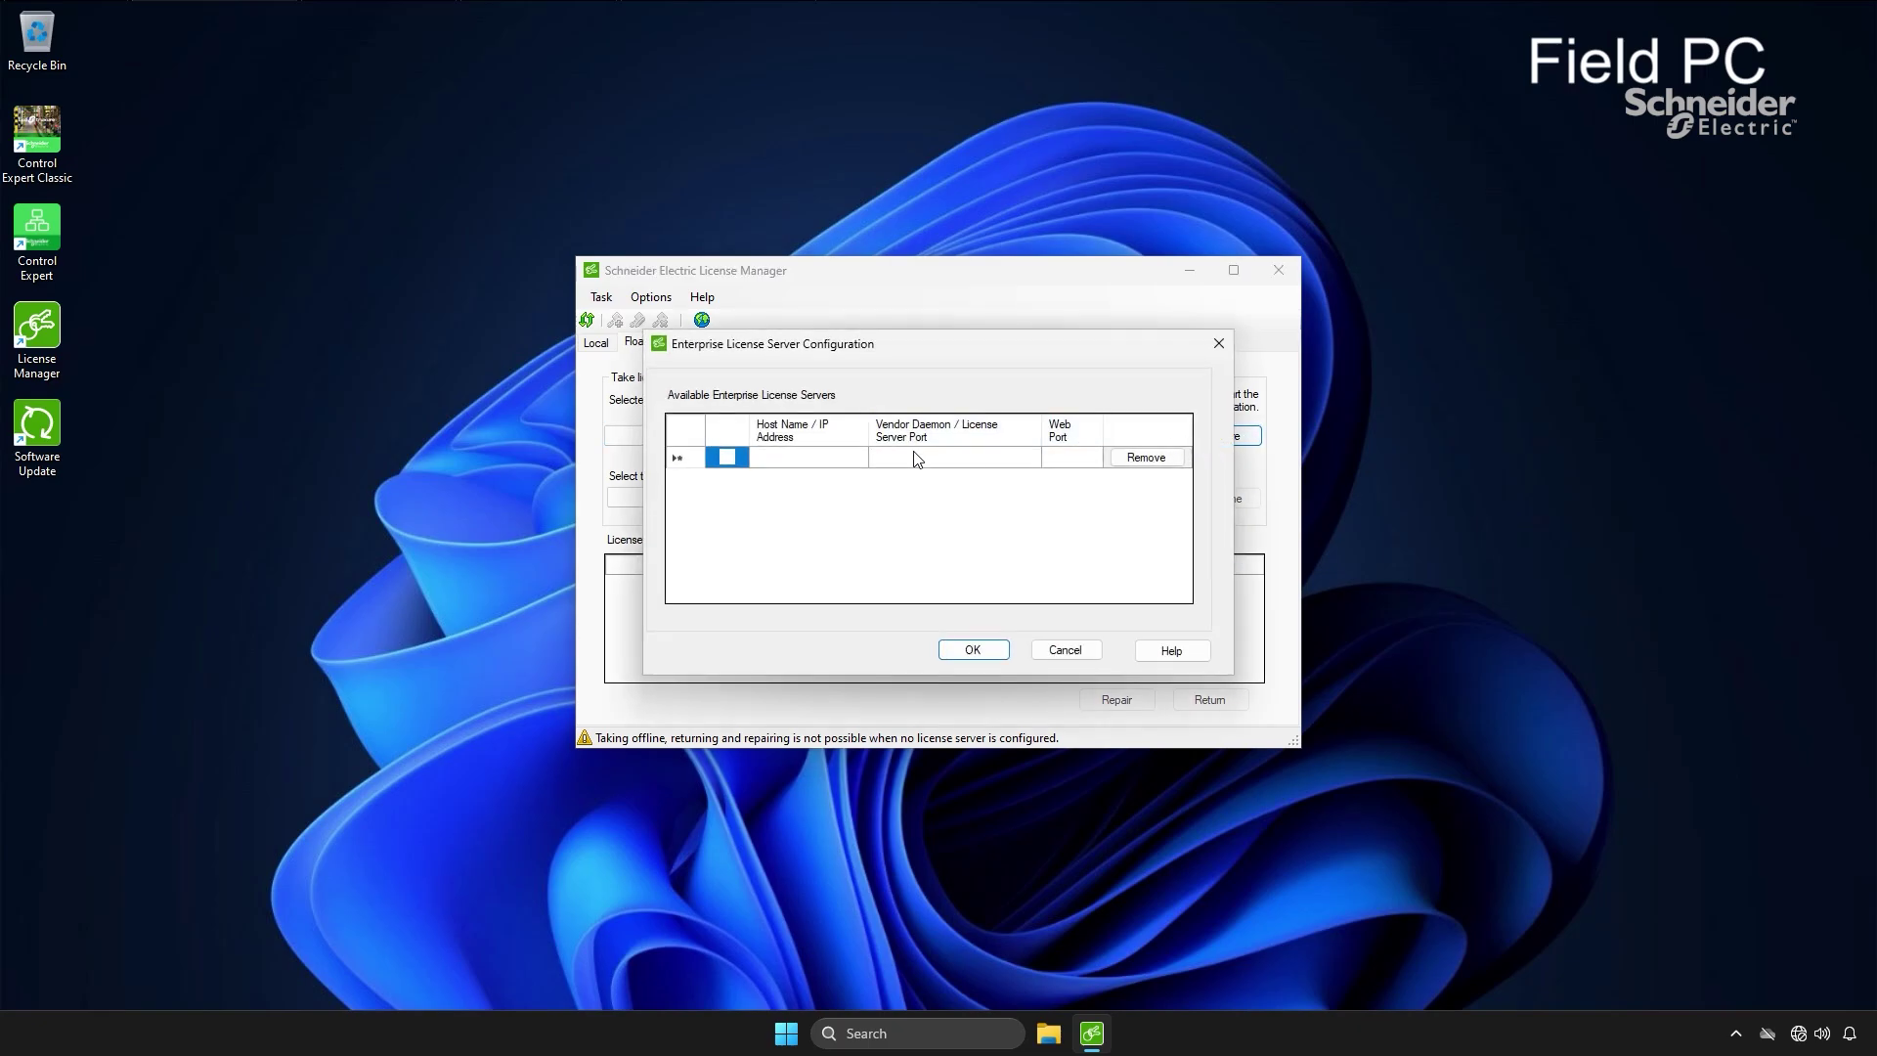
pyautogui.click(822, 458)
pyautogui.write('10.')
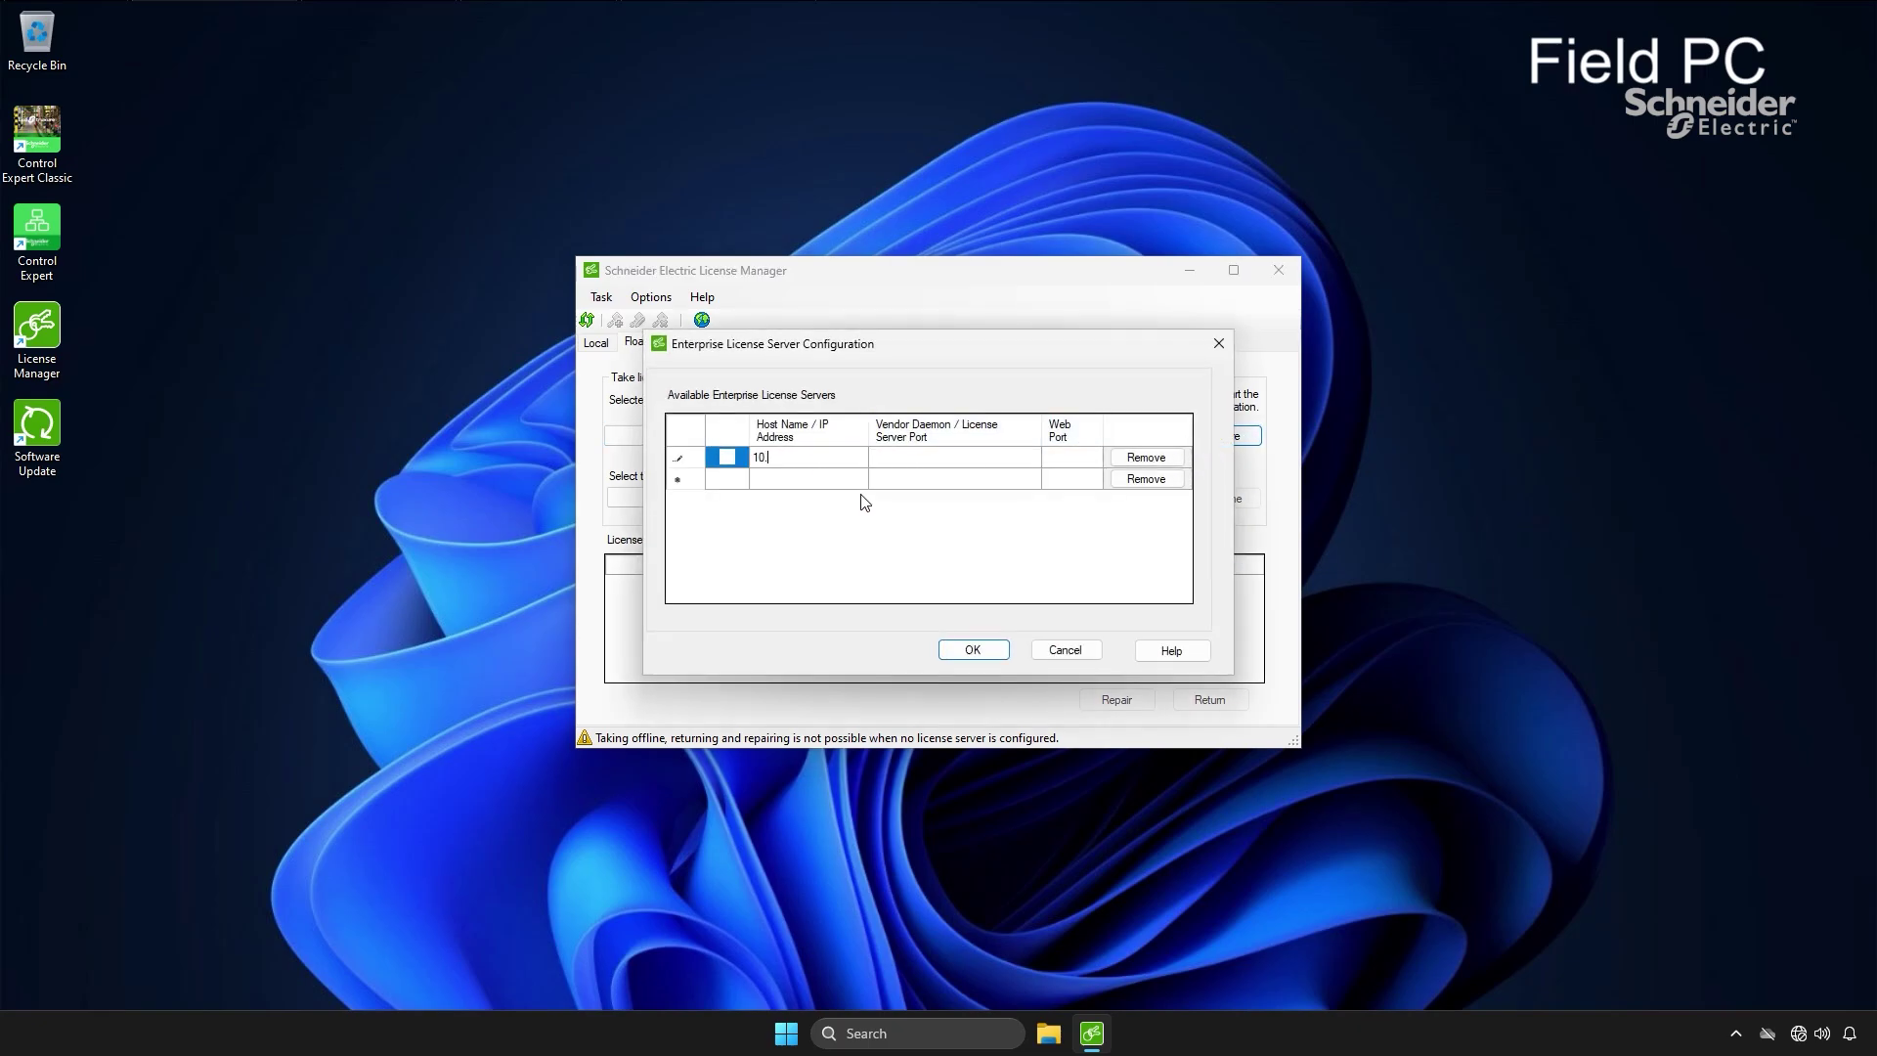
pyautogui.write('10.1.1')
pyautogui.click(876, 531)
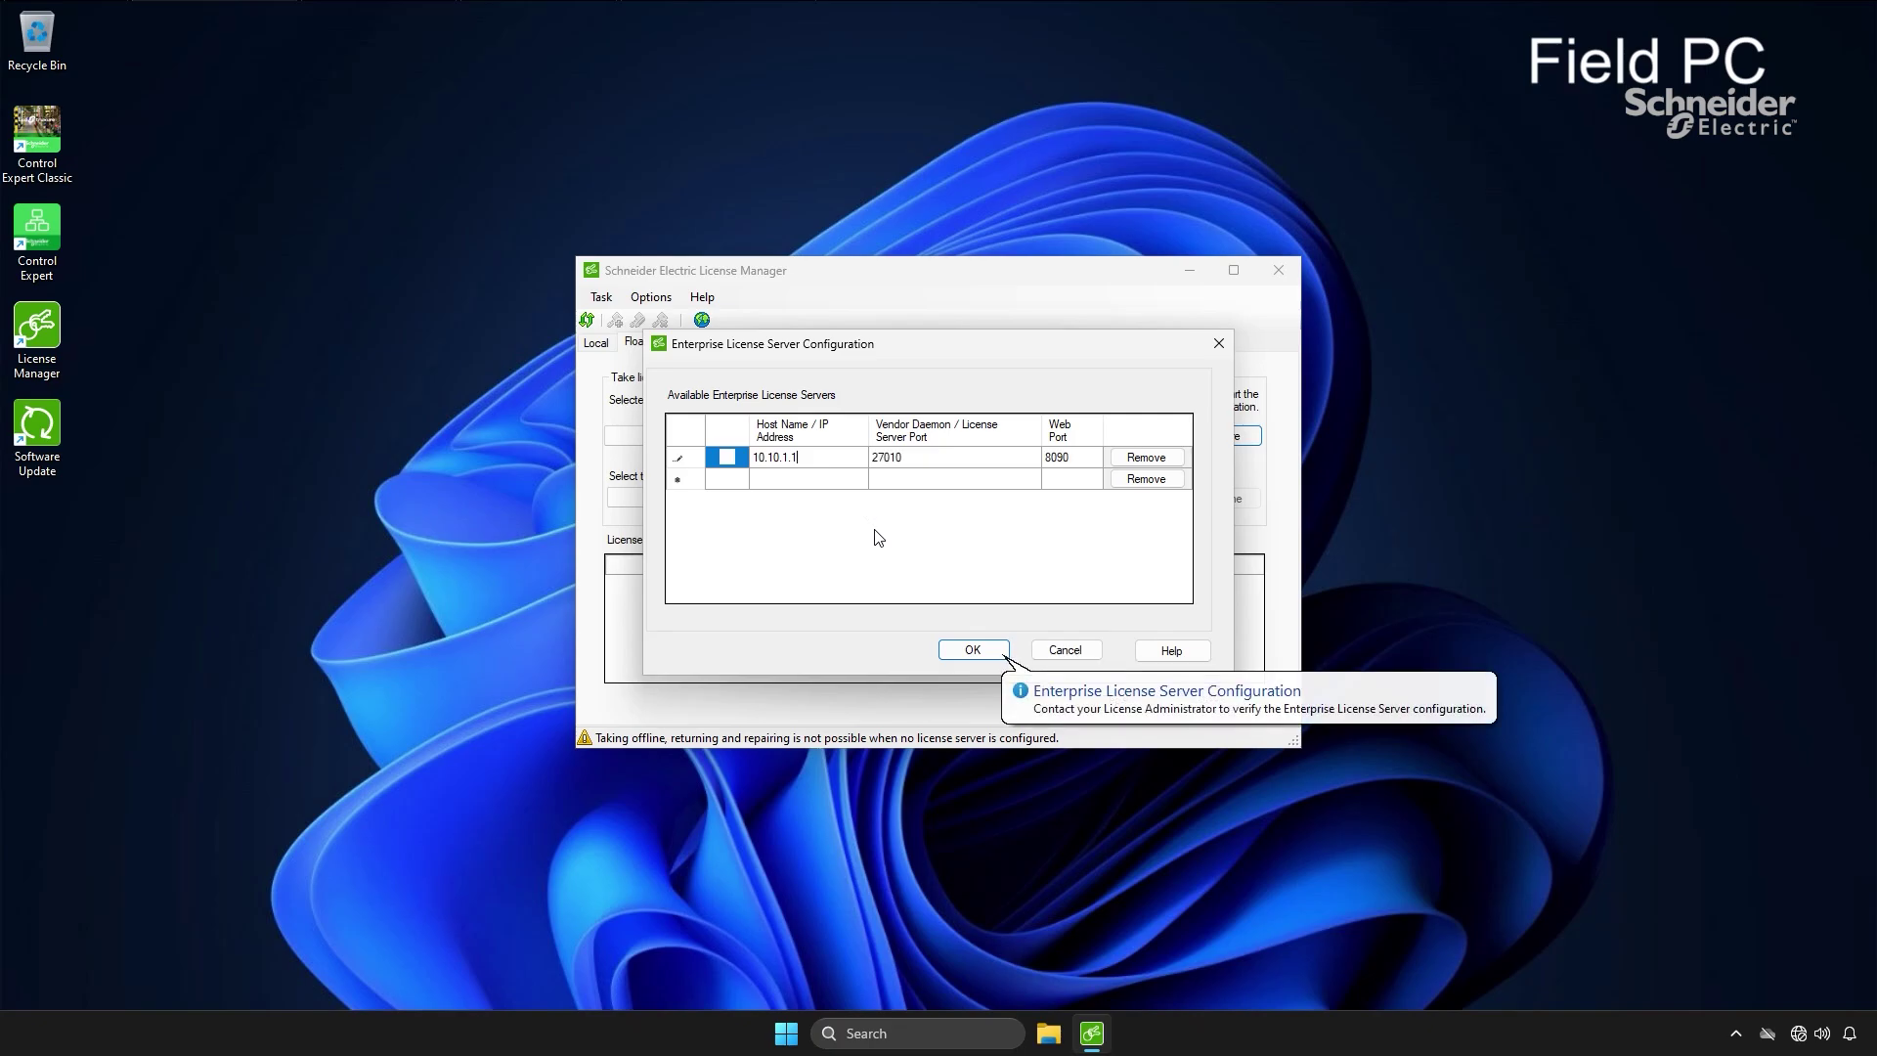
pyautogui.click(967, 651)
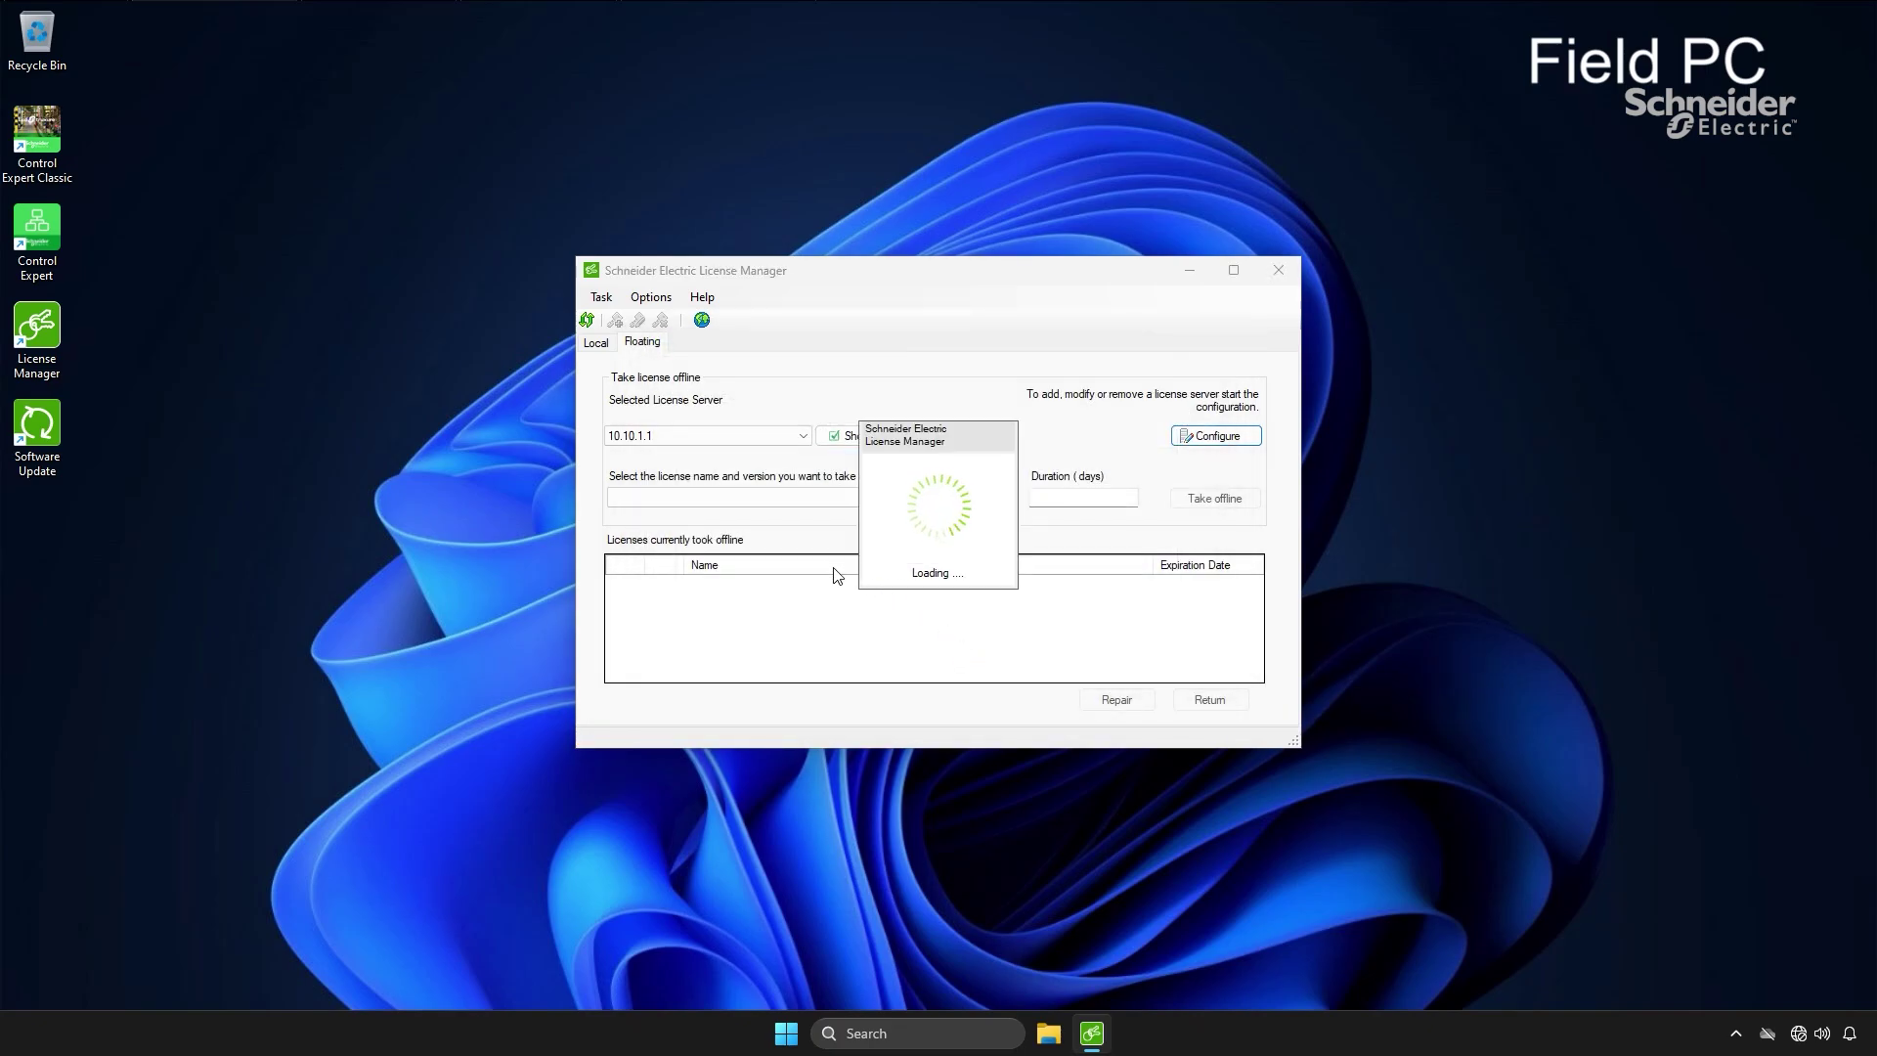
# - Check out the EcoStruxure Ctrl Expt XL TpMgr M580S 16 floating license offline with a duration of 1
pyautogui.click(972, 500)
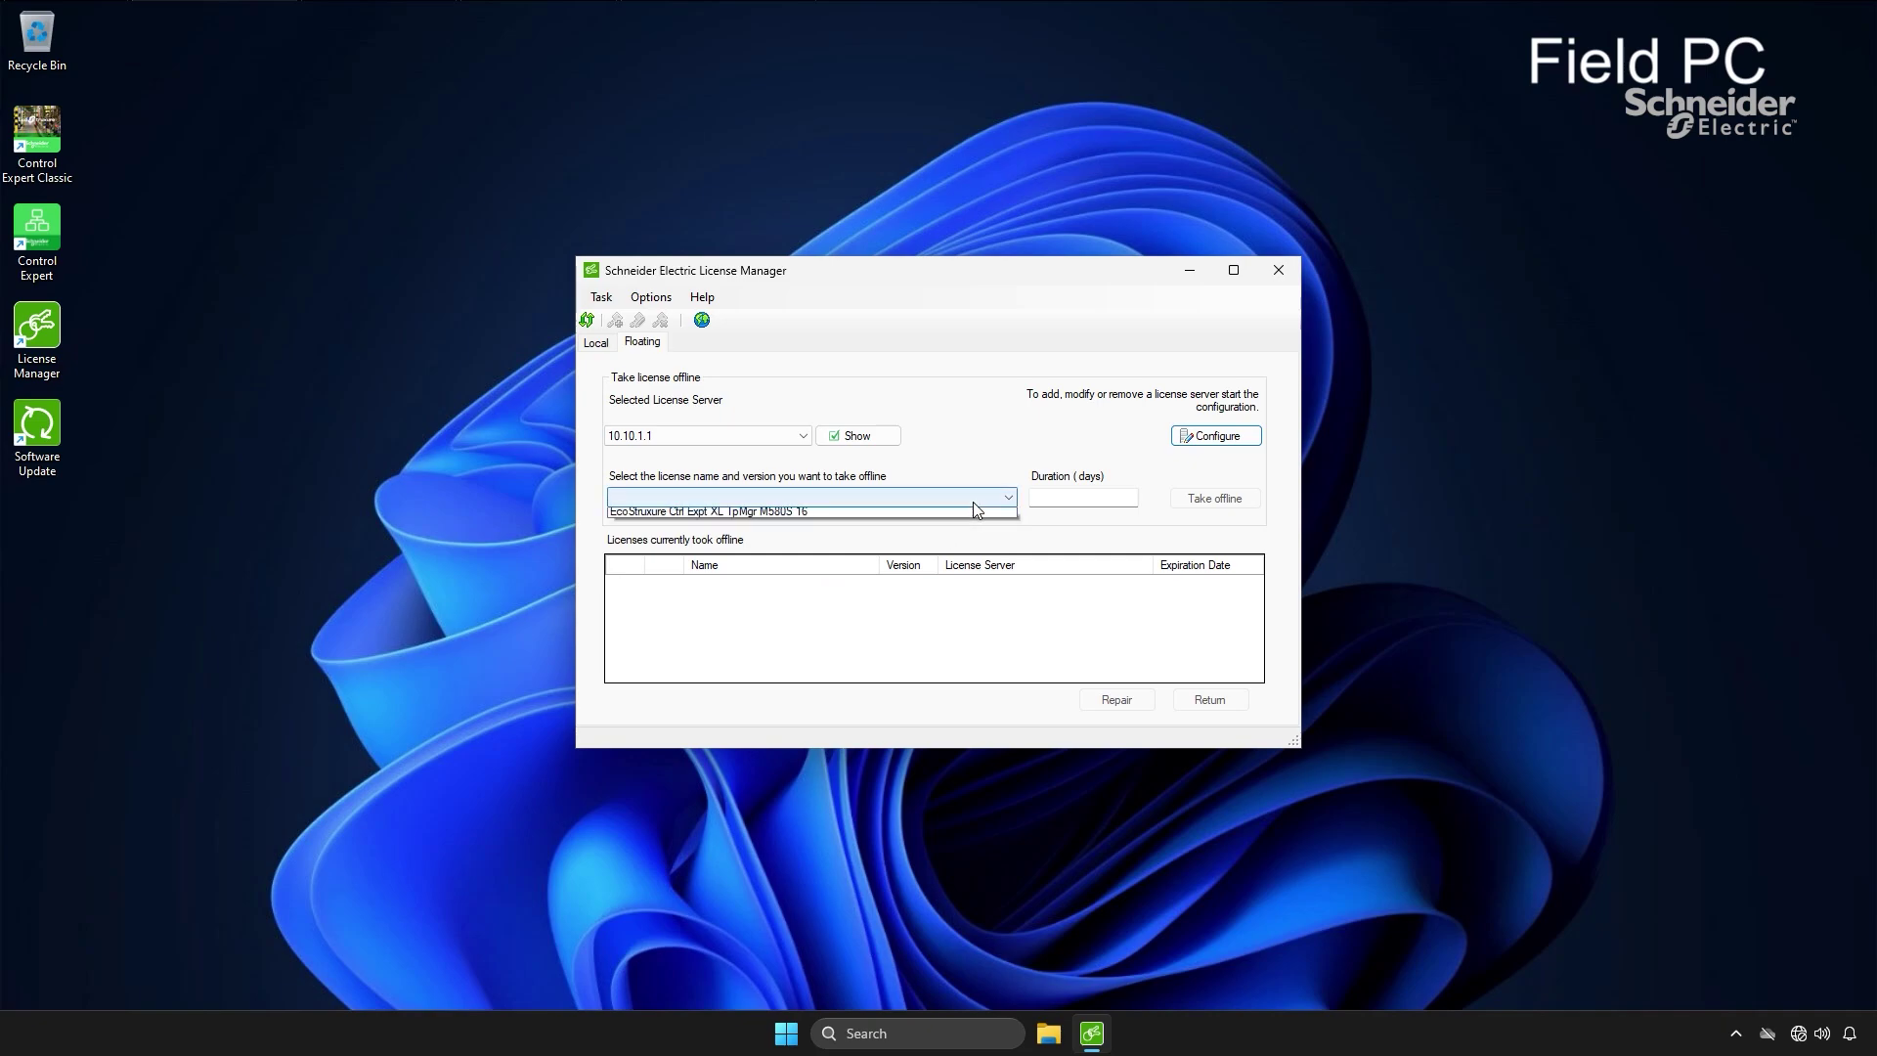
pyautogui.click(917, 516)
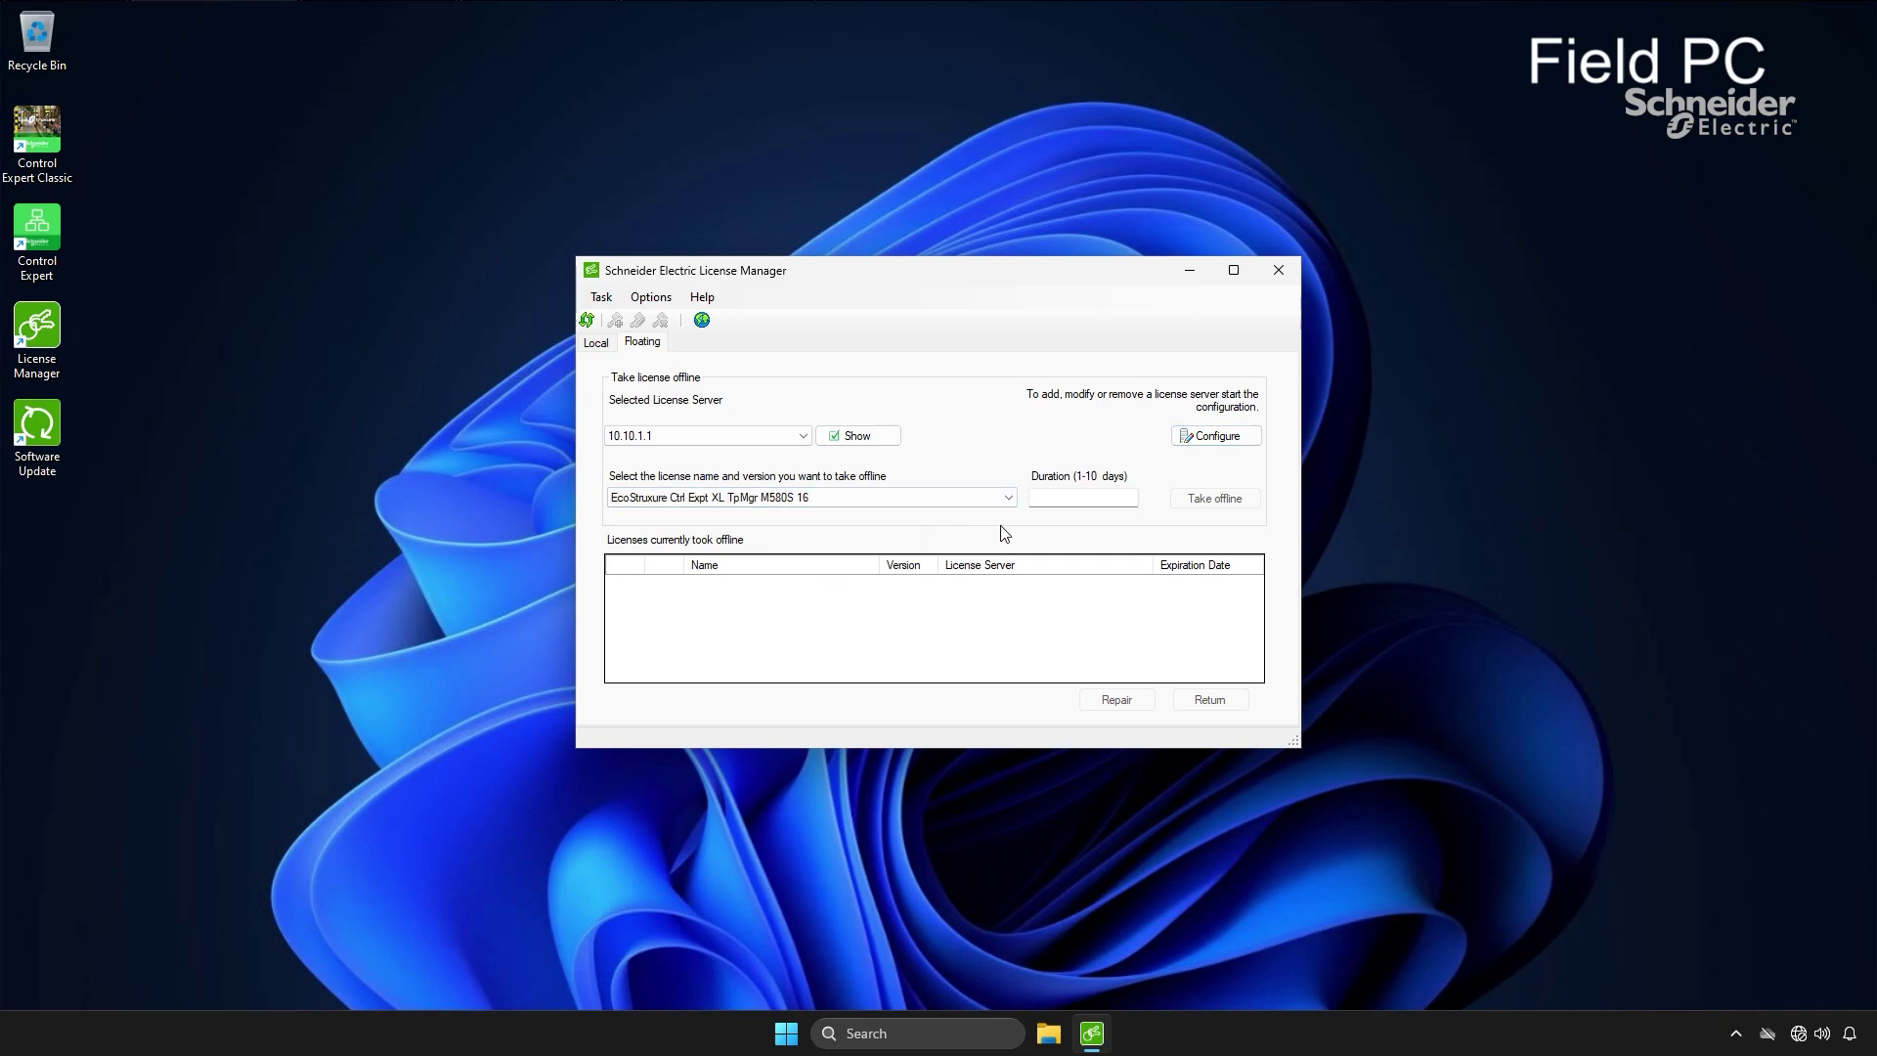
pyautogui.click(1072, 498)
pyautogui.write('10')
pyautogui.click(1222, 505)
pyautogui.click(1222, 505)
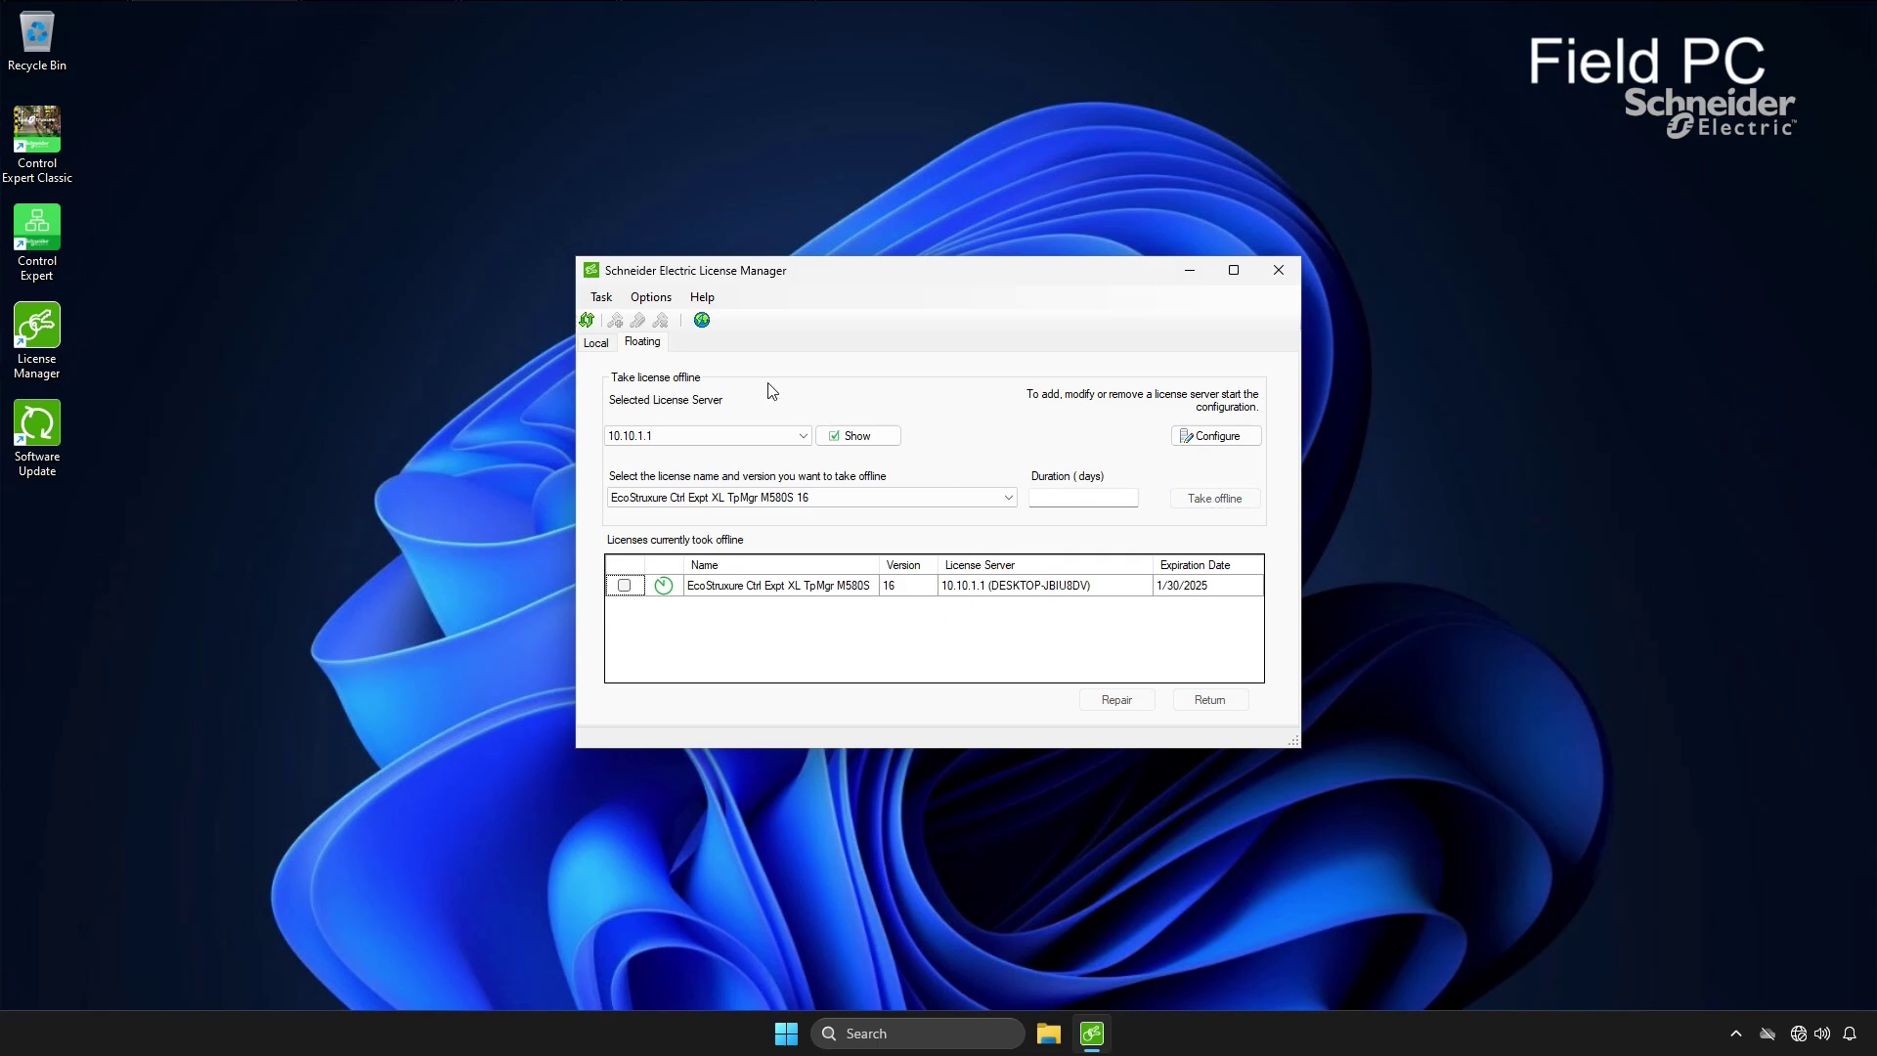
# - Start Control Expert Classic, clear the trial warning and Package Selector, relaunch, and accept the expiry prompt
pyautogui.doubleClick(48, 147)
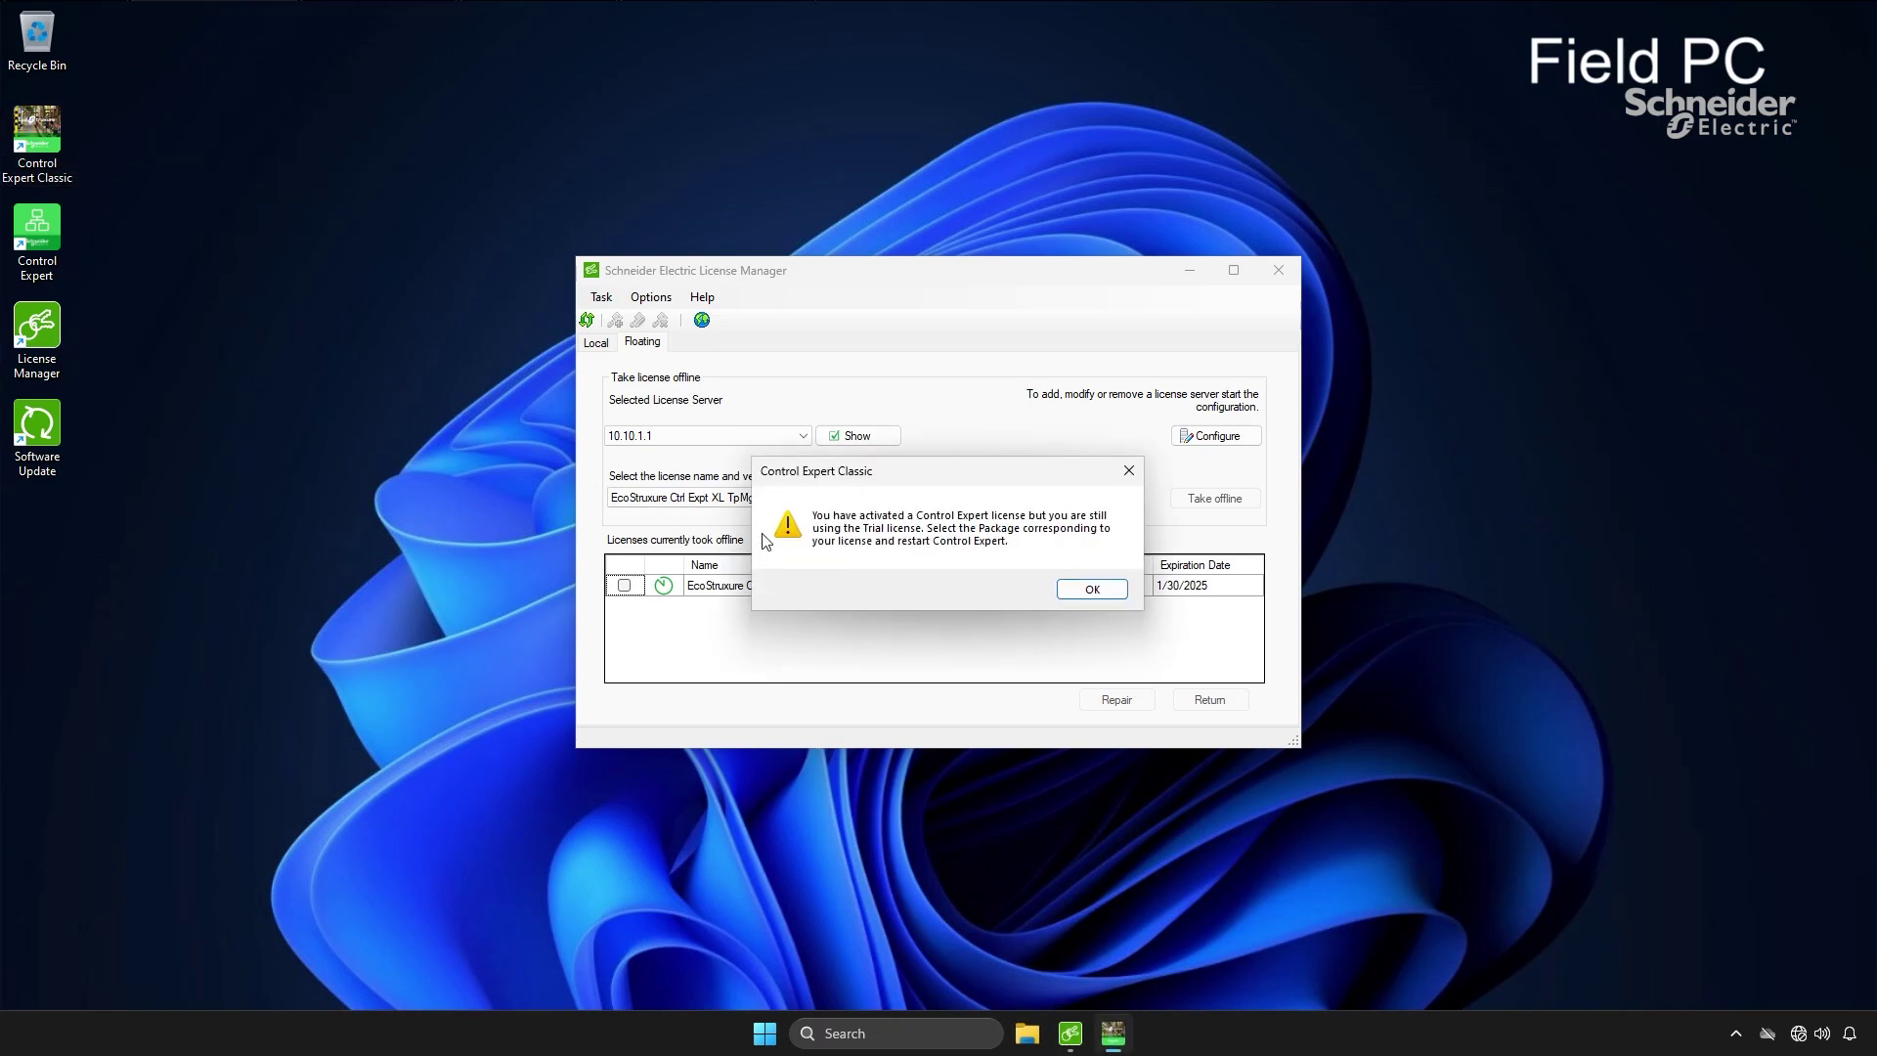
pyautogui.click(1088, 589)
pyautogui.click(377, 401)
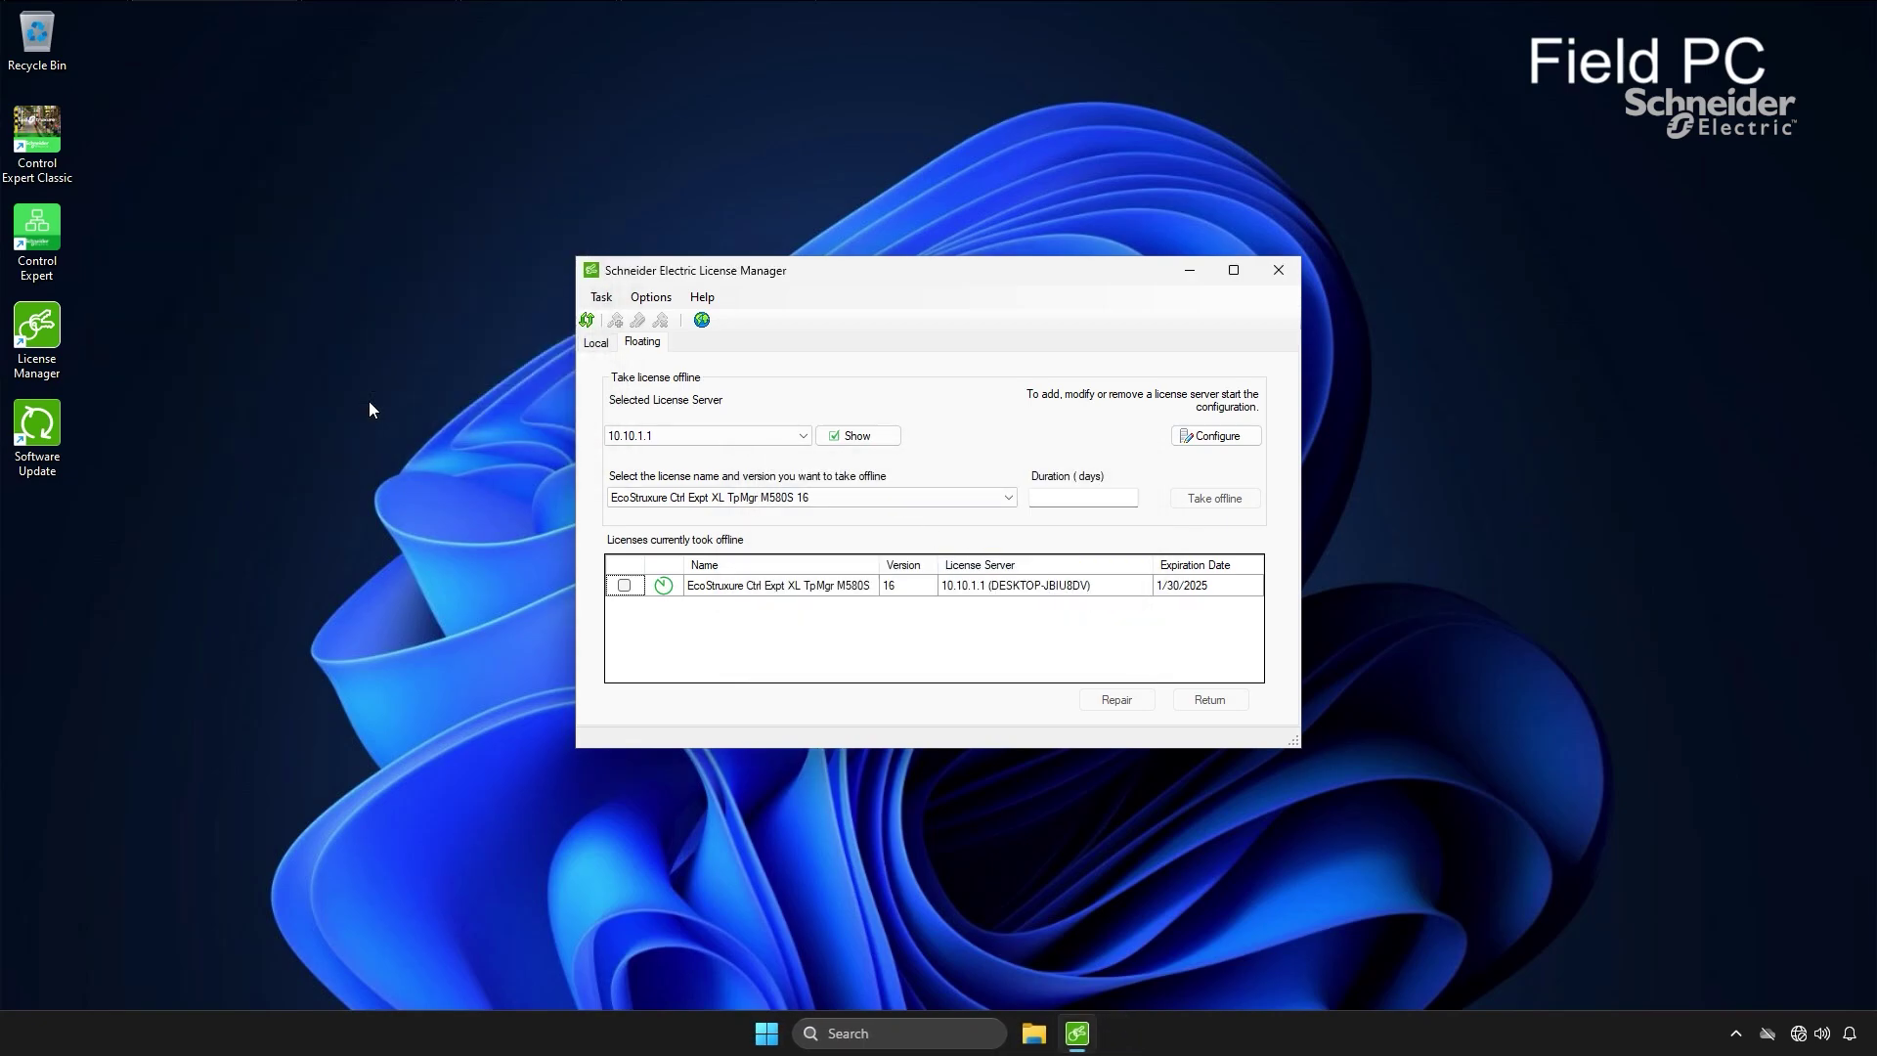
pyautogui.doubleClick(49, 148)
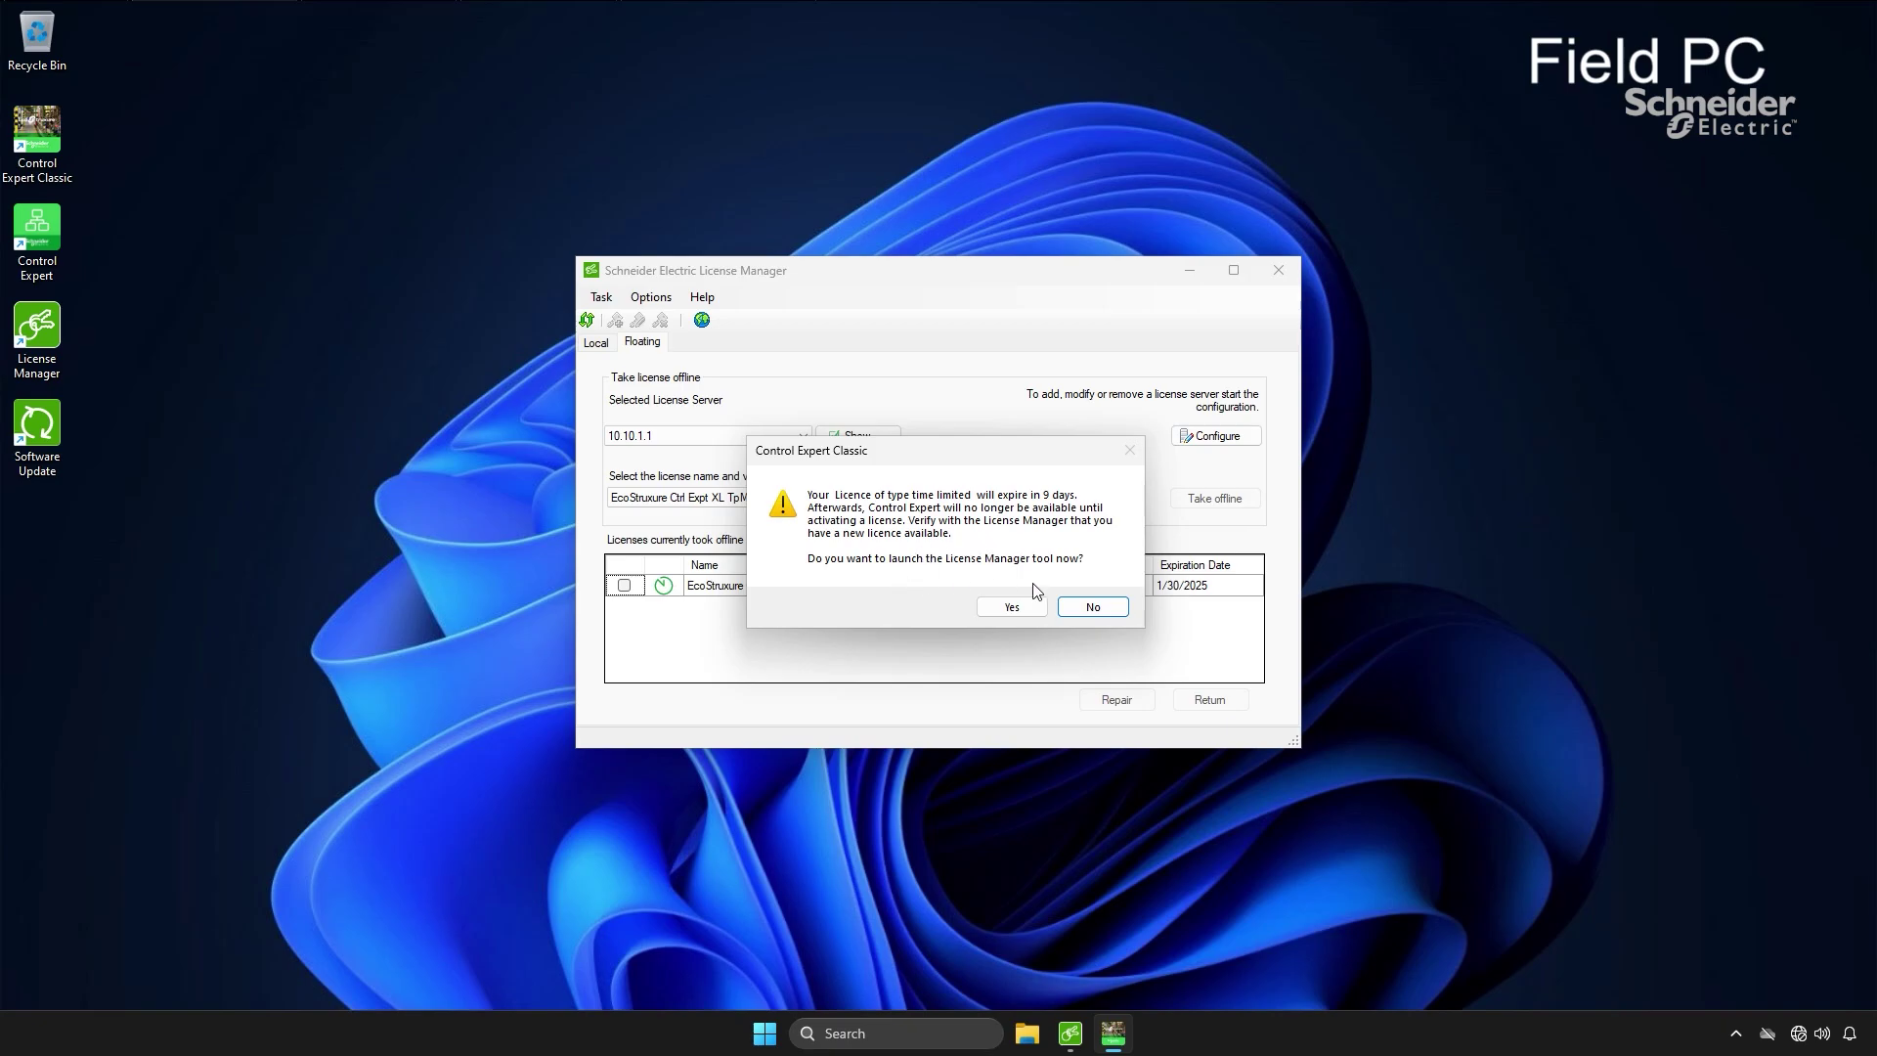
pyautogui.click(1013, 607)
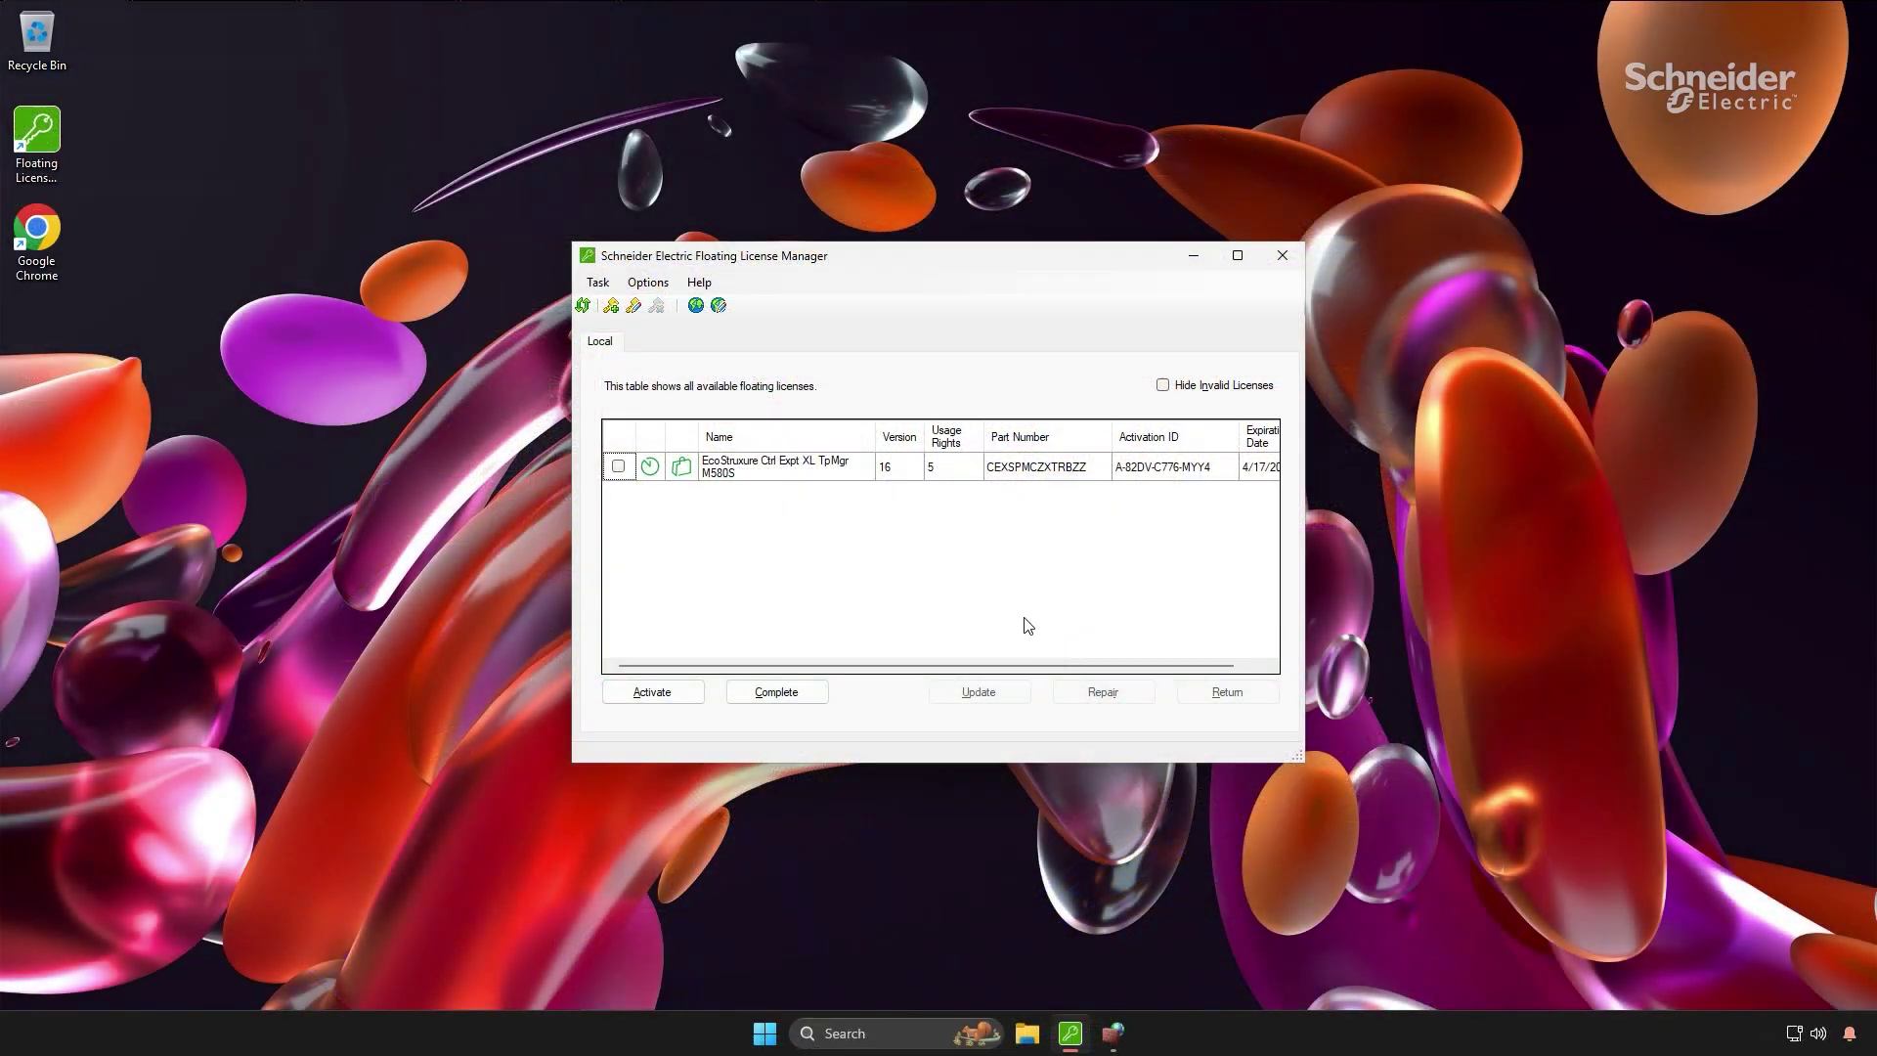
# - Open the FlexNet License Administrator portal, confirming the Required Windows Credentials notice
pyautogui.click(719, 307)
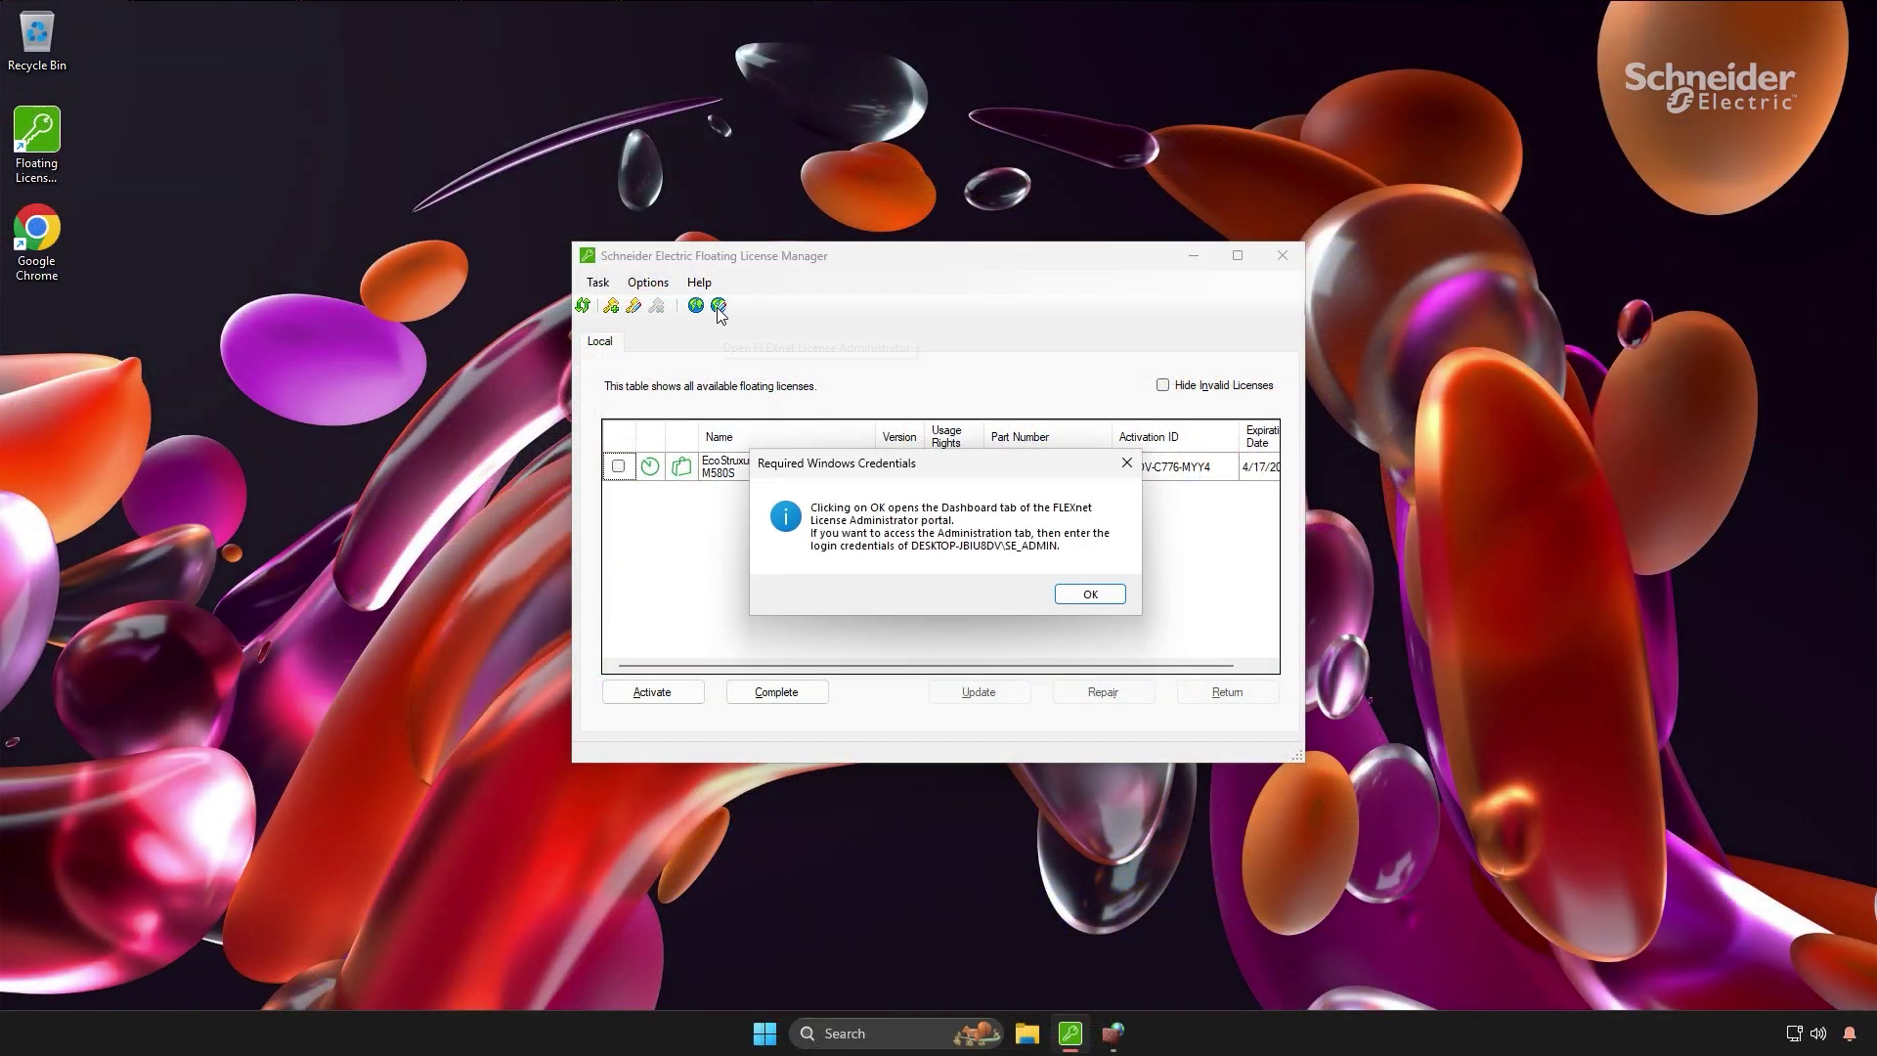
pyautogui.click(1066, 592)
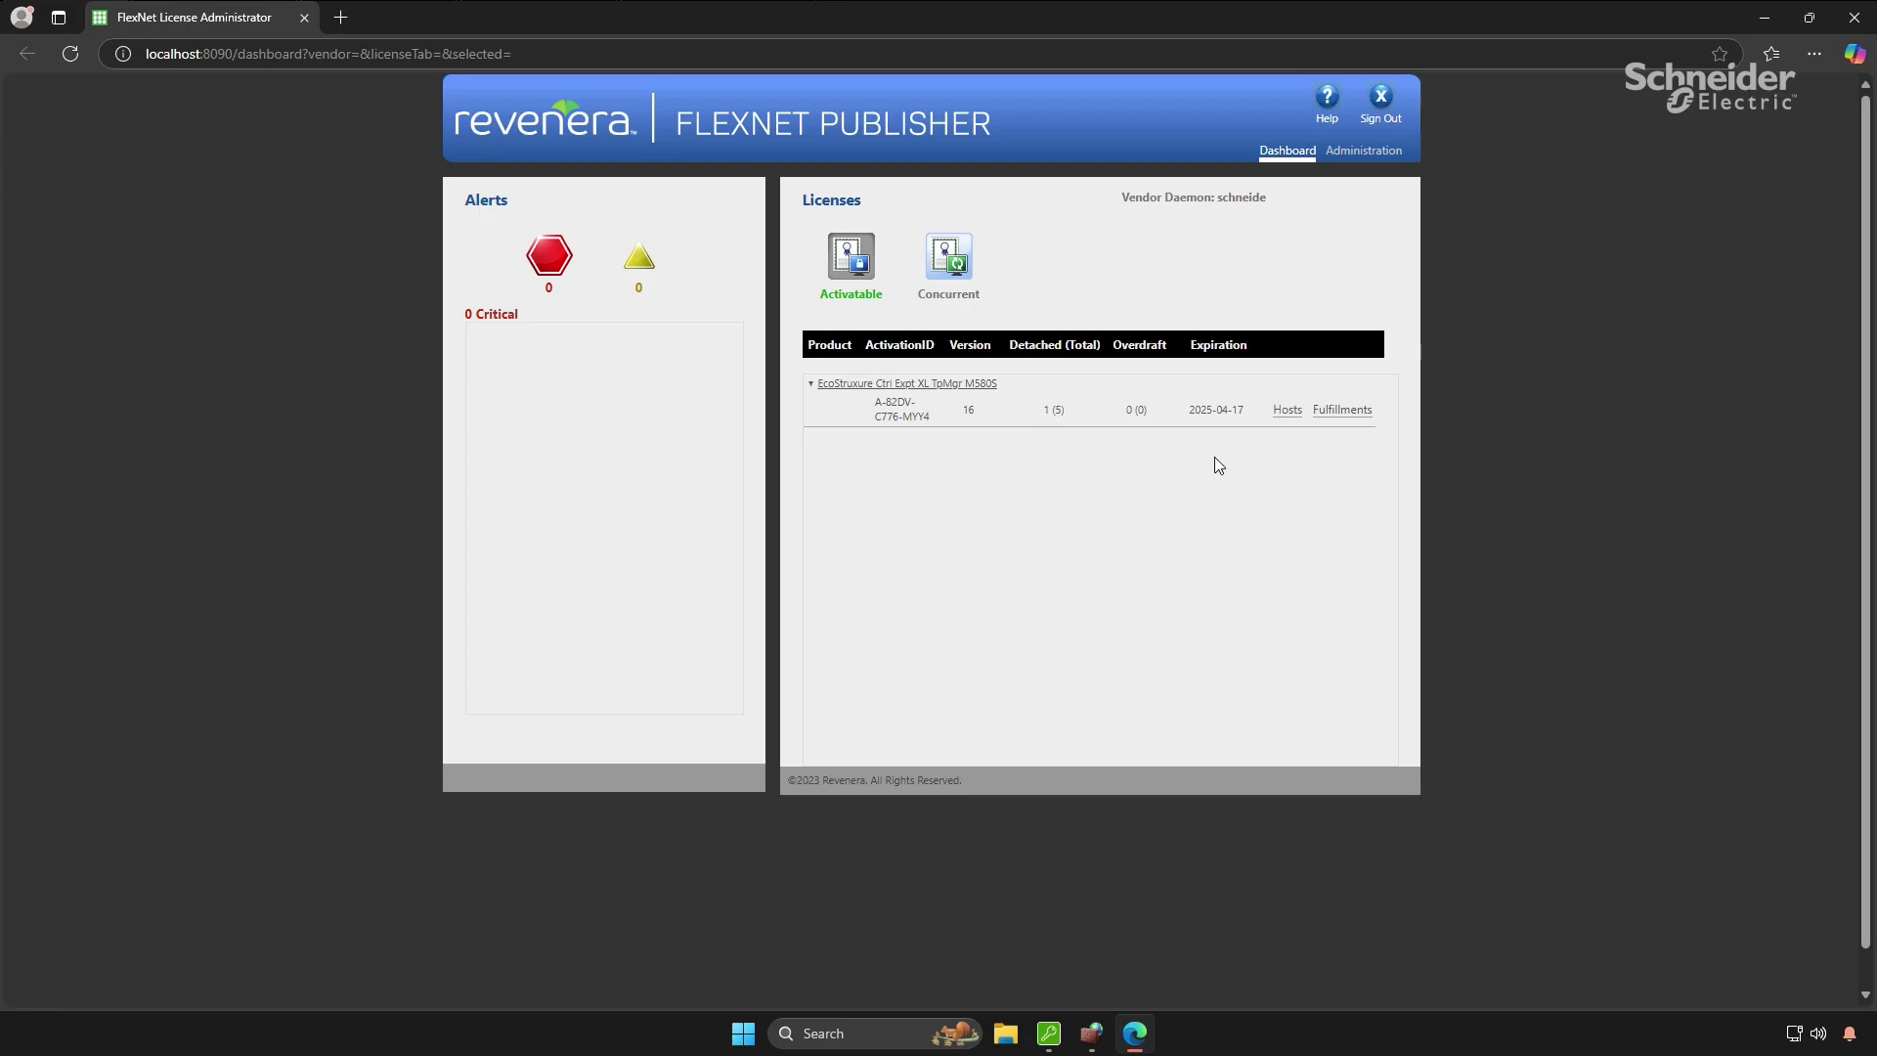
pyautogui.click(1287, 415)
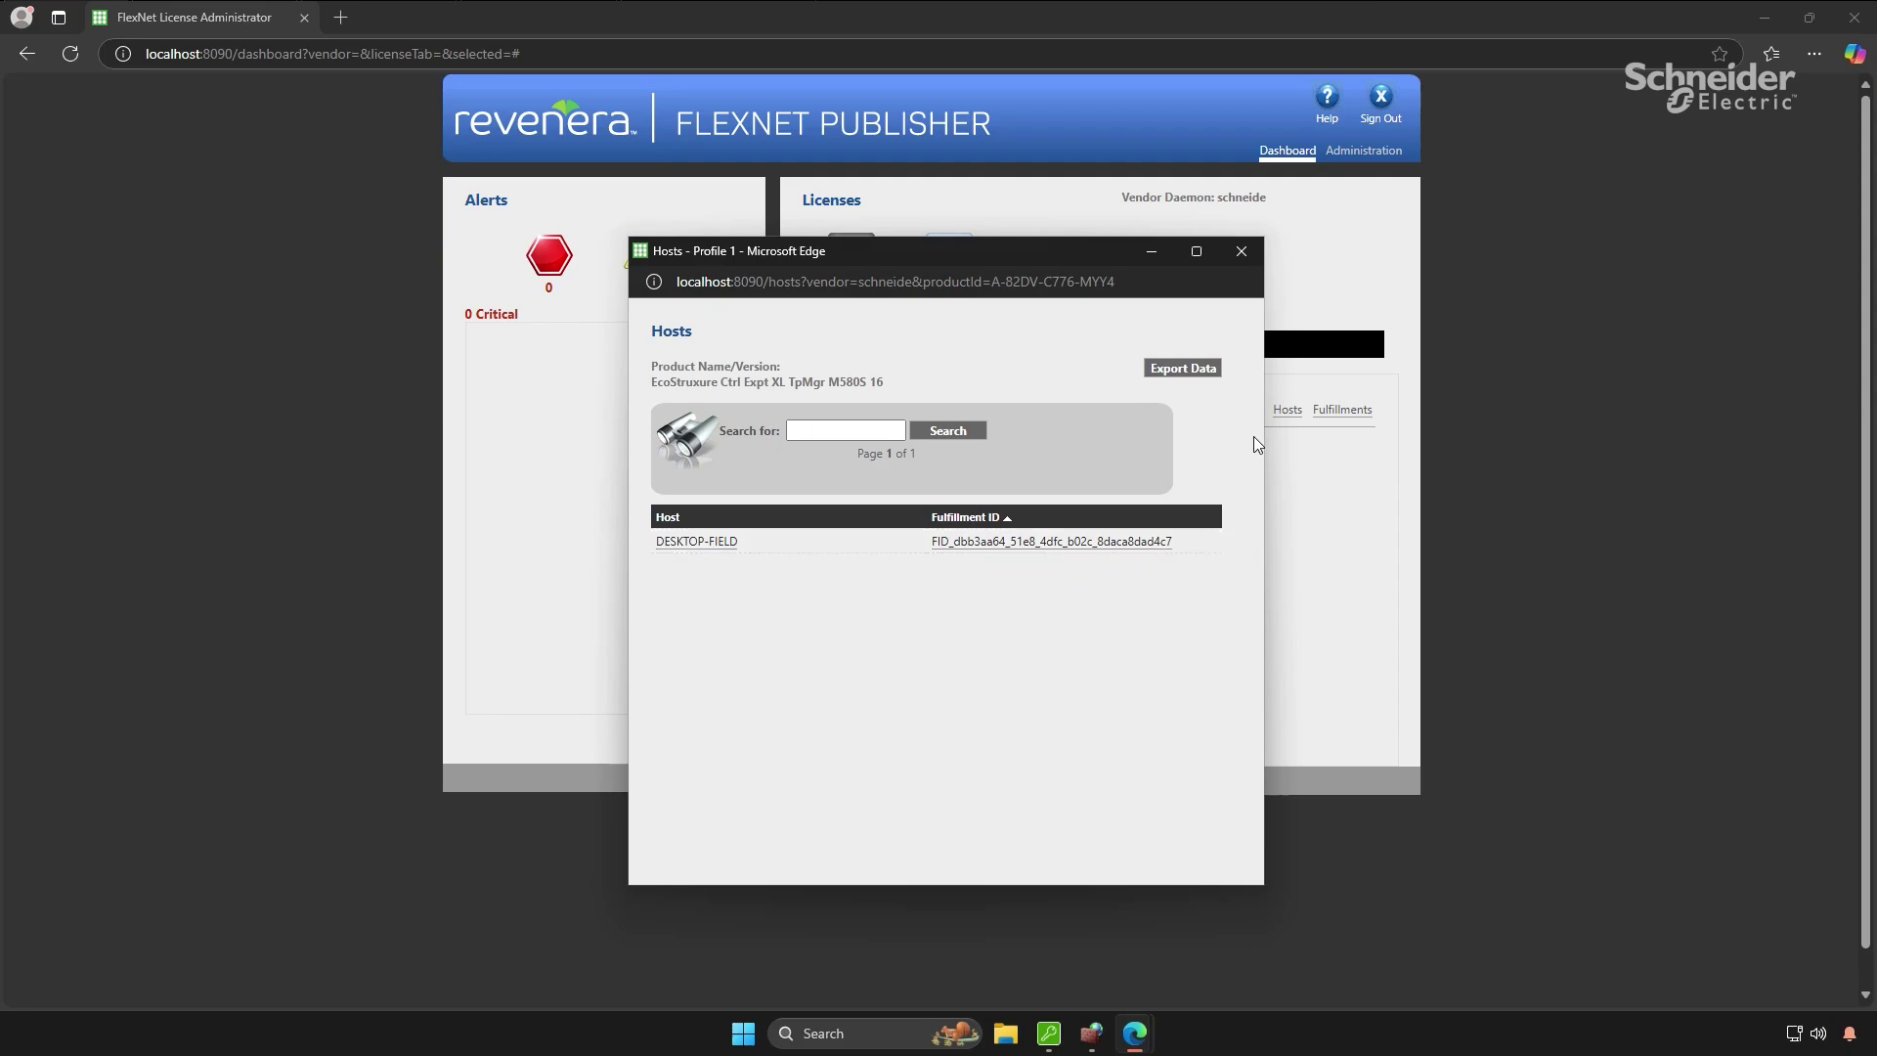
pyautogui.click(1240, 254)
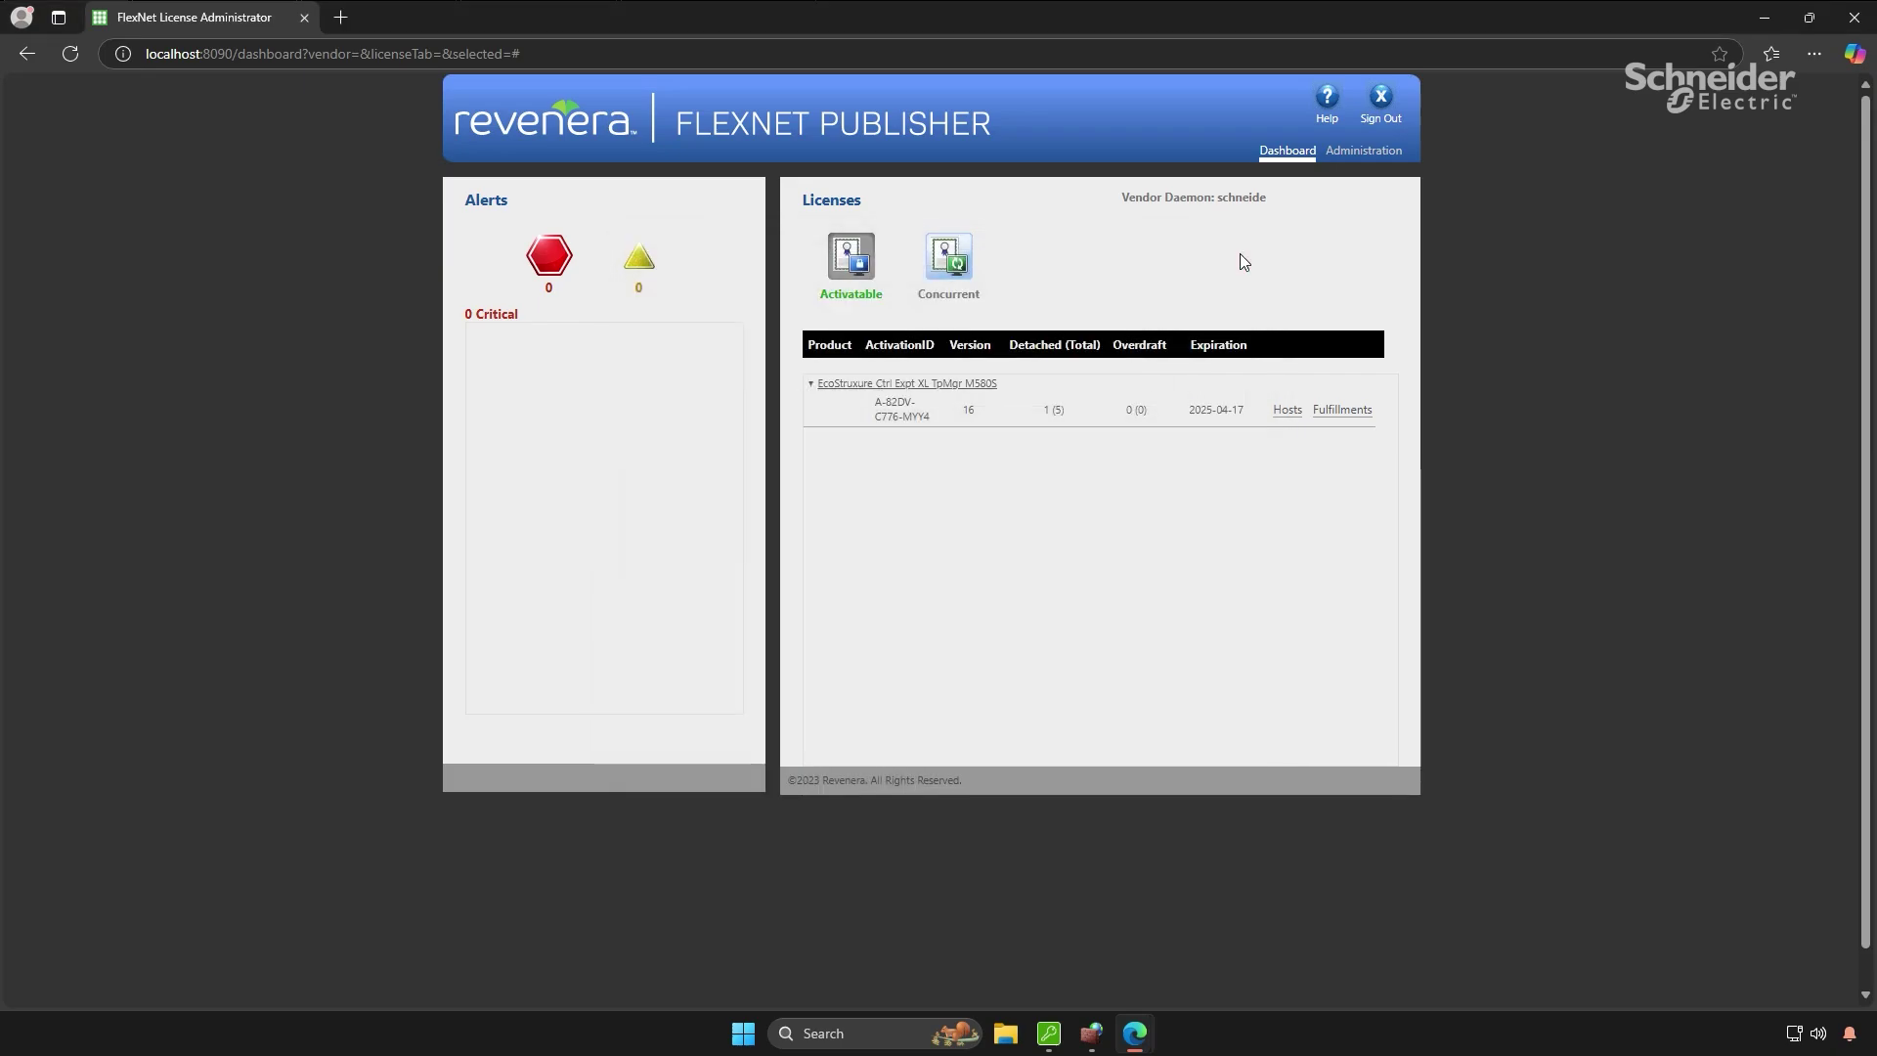
# - Display the concurrent features and the Hosts list for CEX_Extra_Large_XL
pyautogui.click(960, 273)
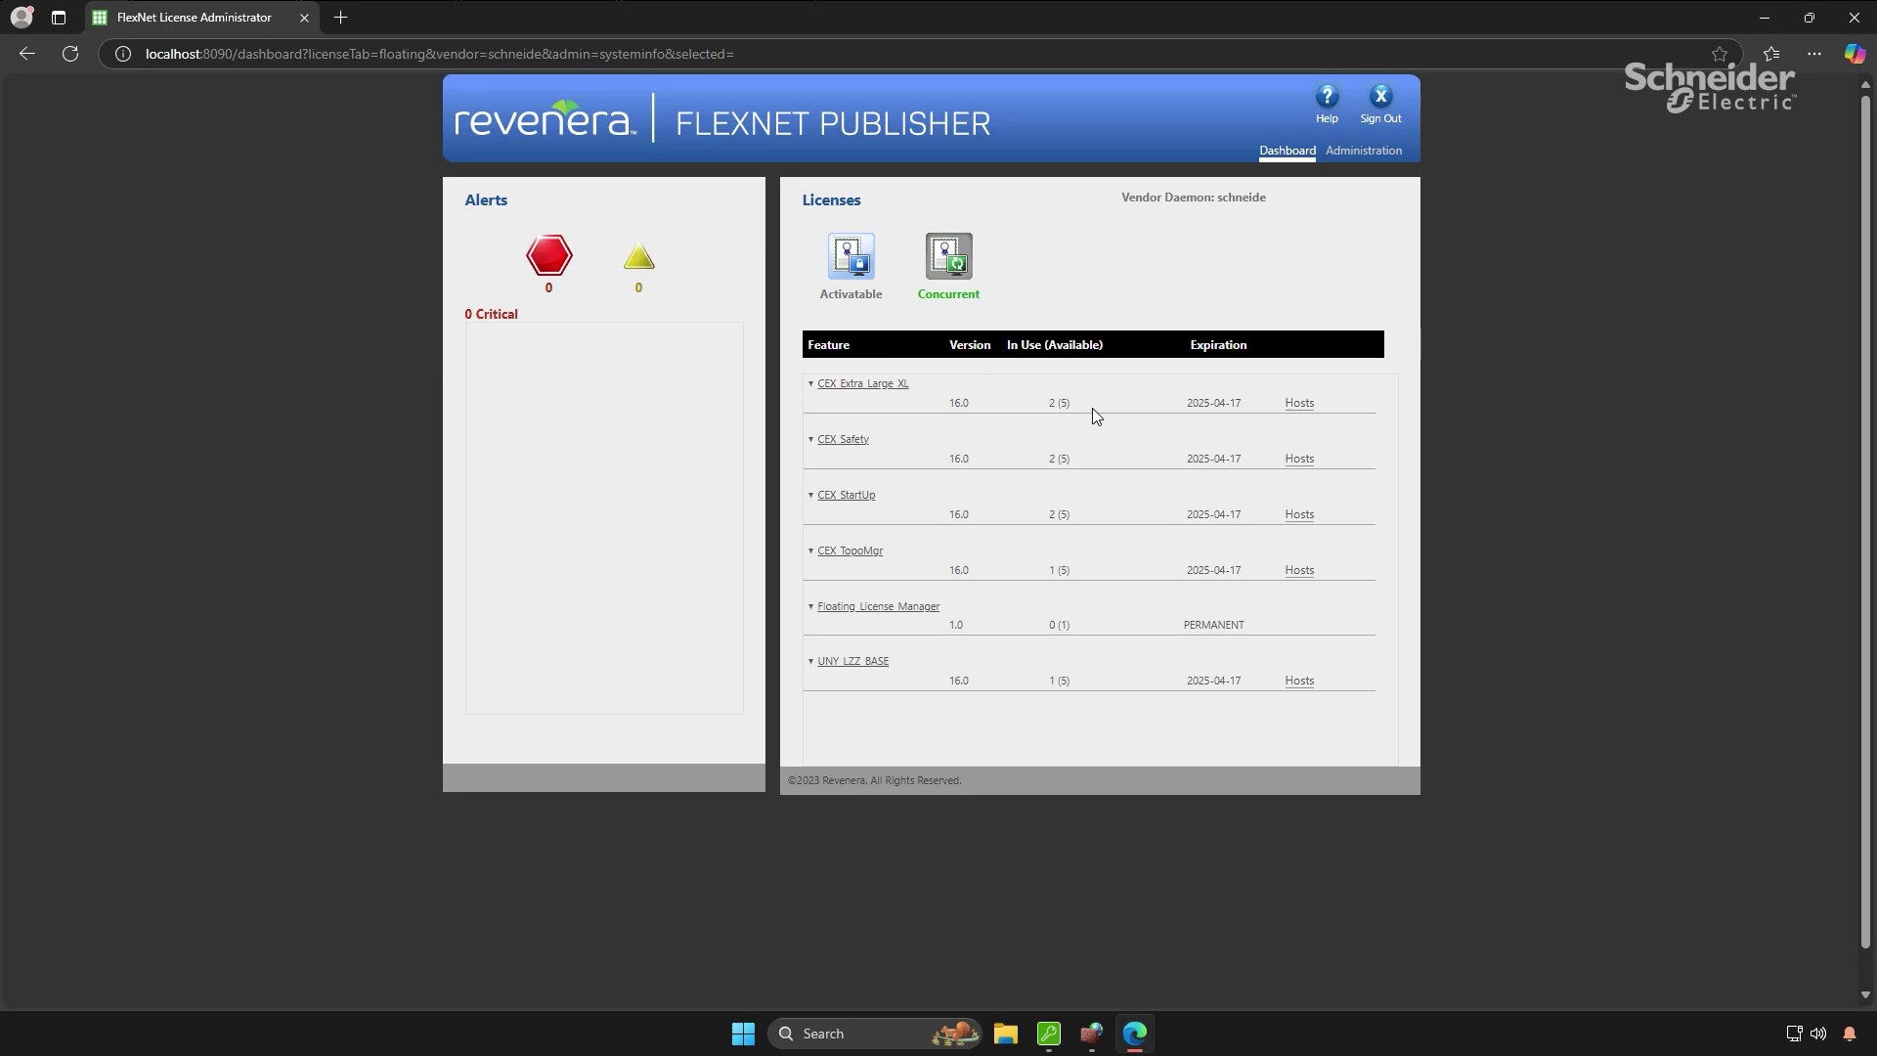
pyautogui.click(1297, 405)
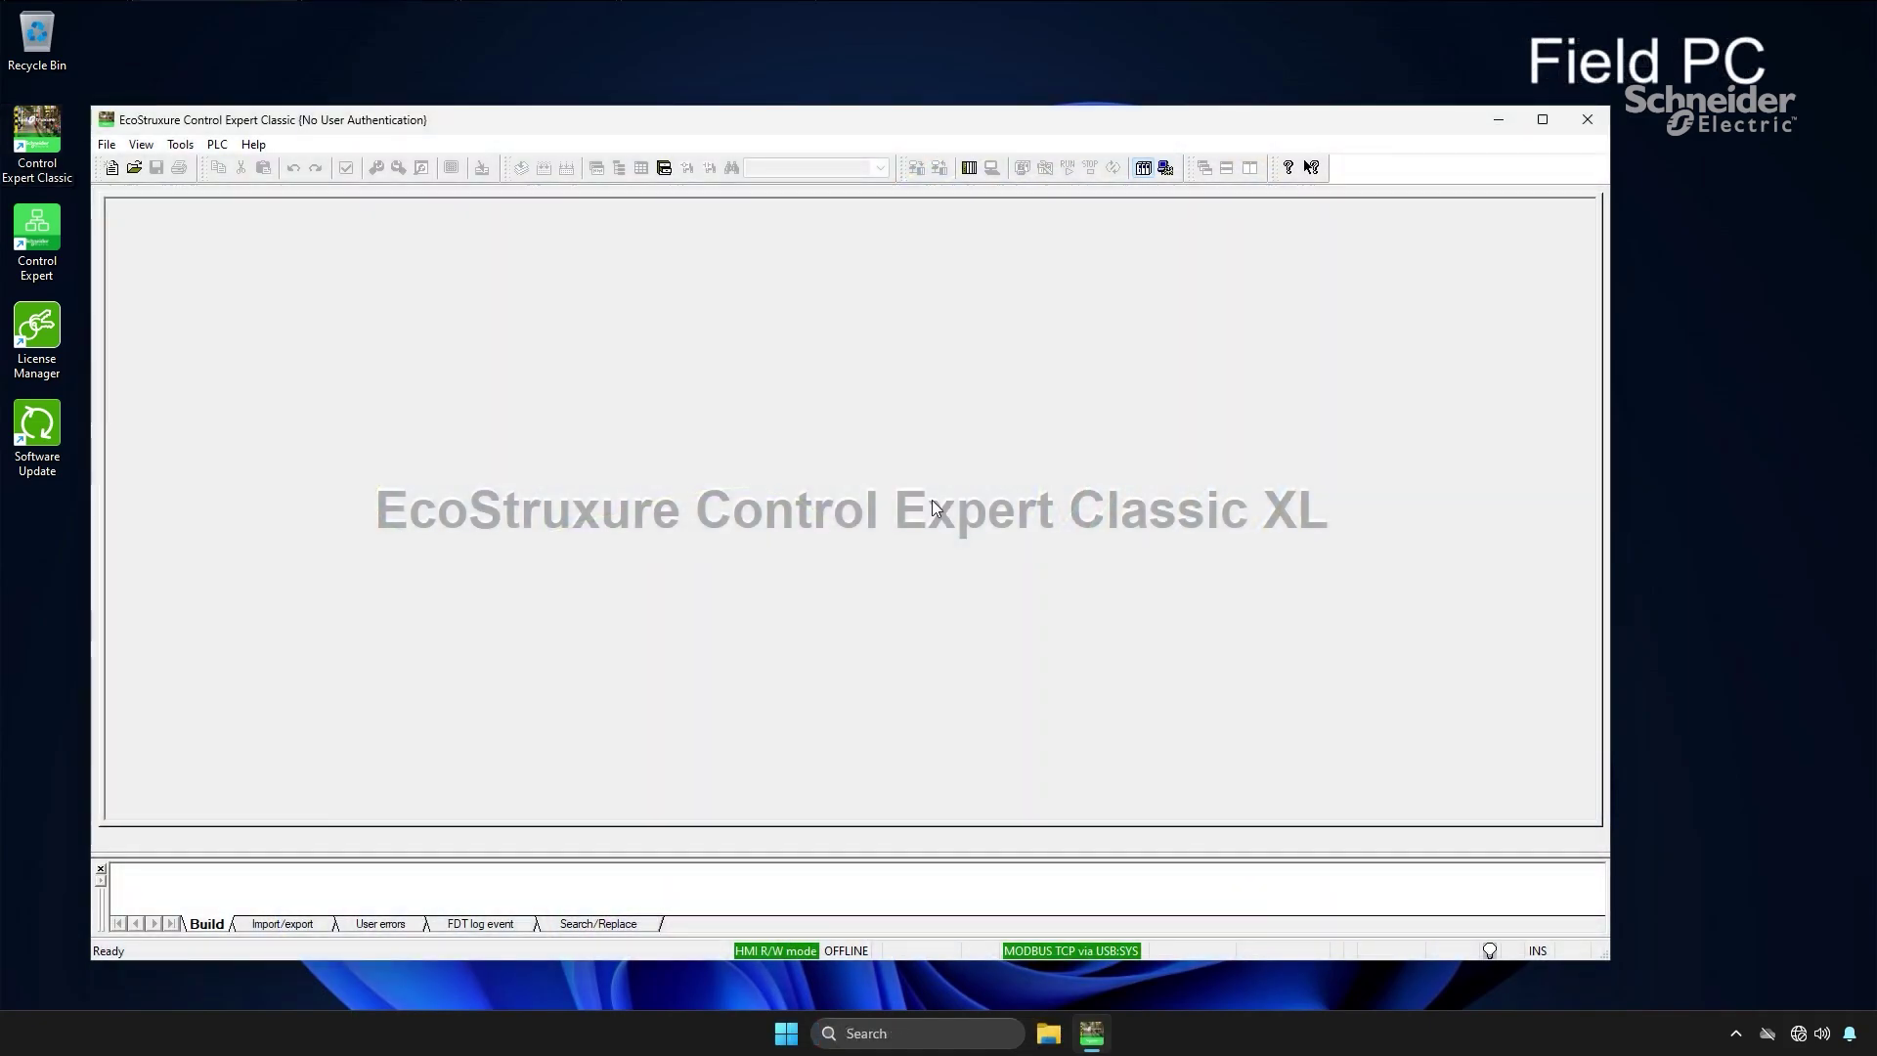
# - Close Control Expert, then tick the M580S 16 license on License Manager's Floating tab and return it
pyautogui.click(1588, 120)
pyautogui.doubleClick(44, 336)
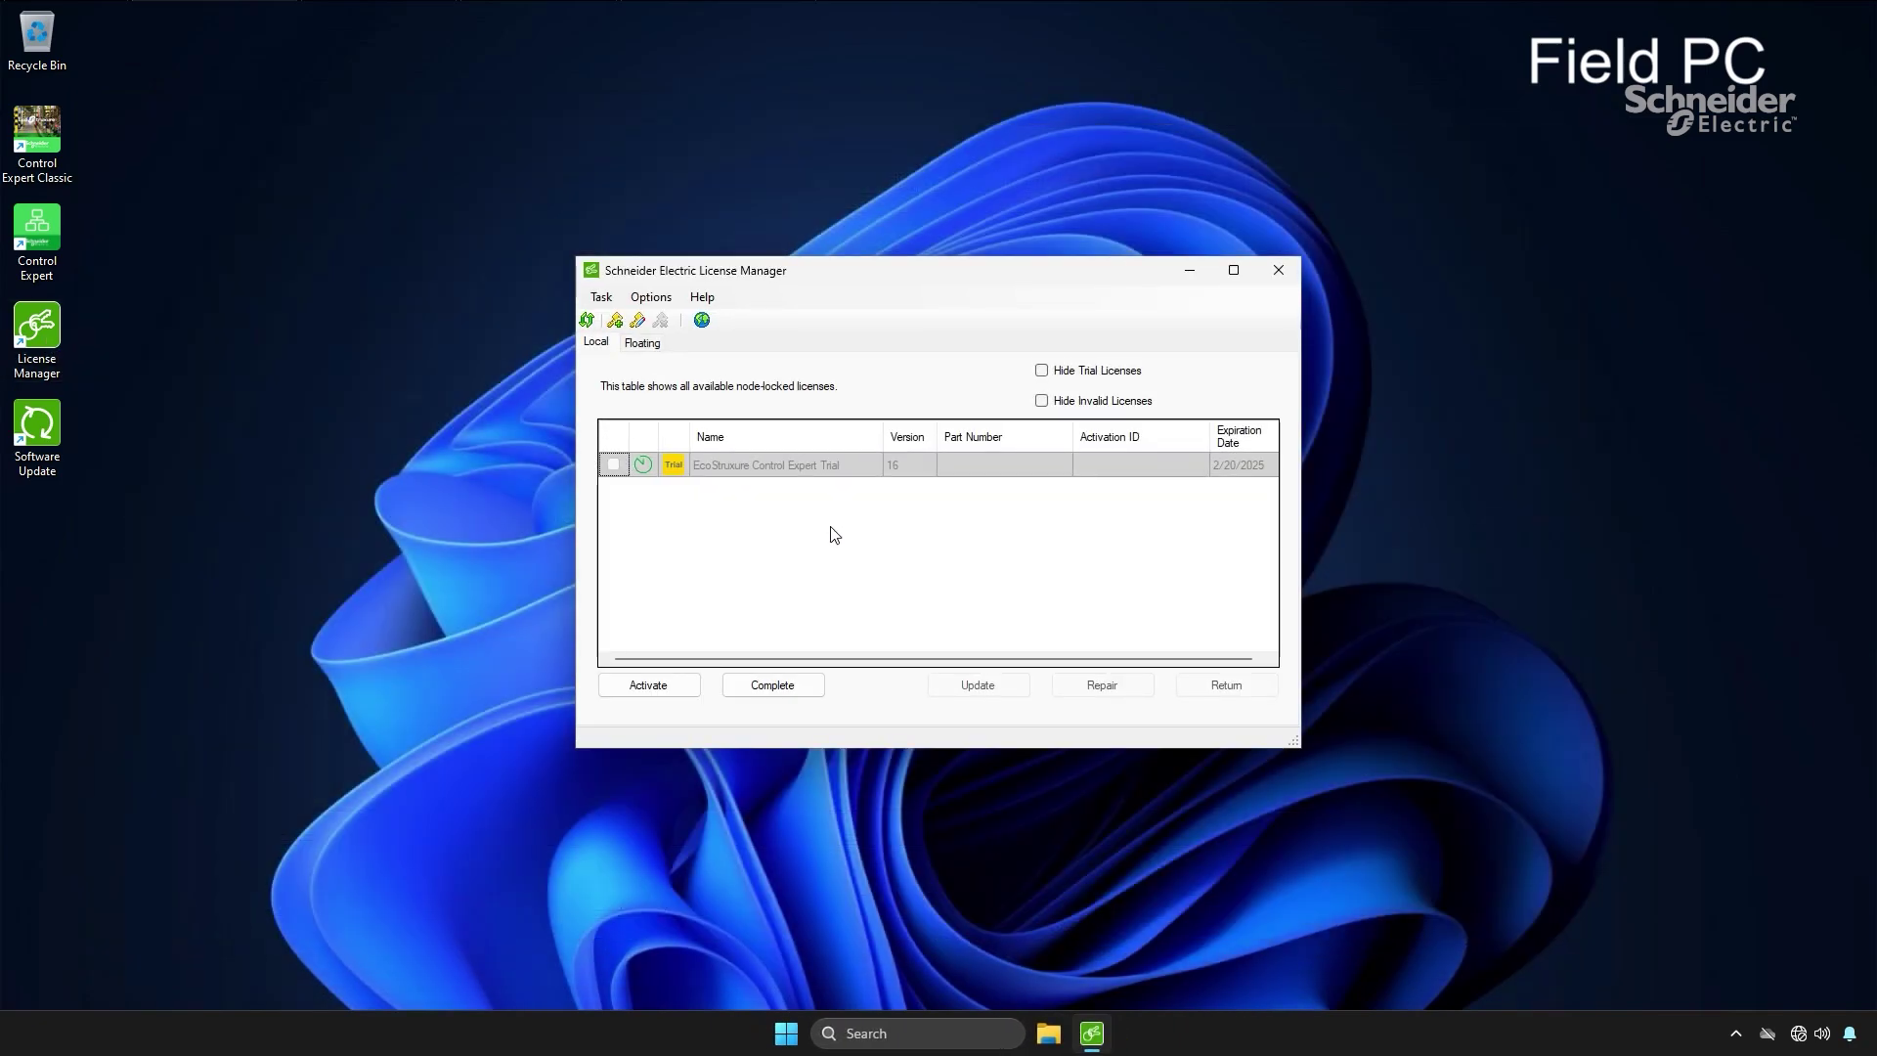
pyautogui.click(645, 345)
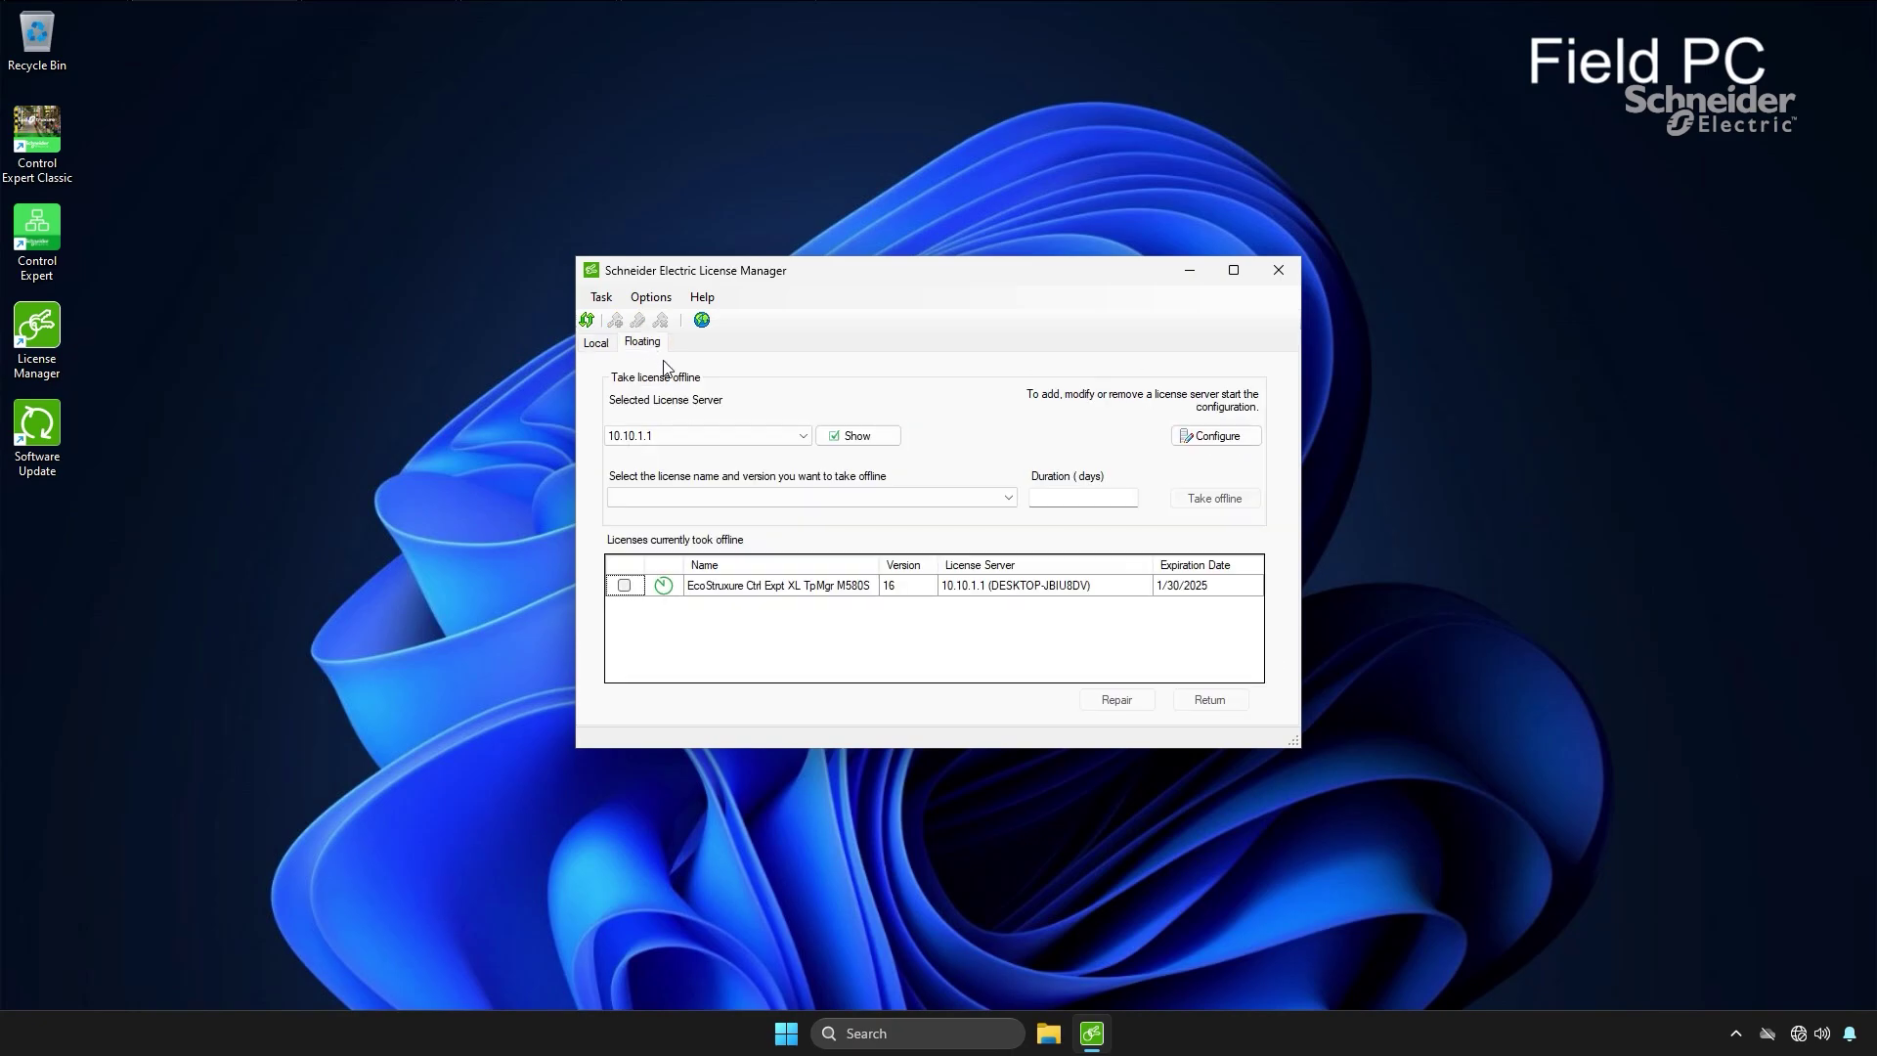
pyautogui.click(625, 586)
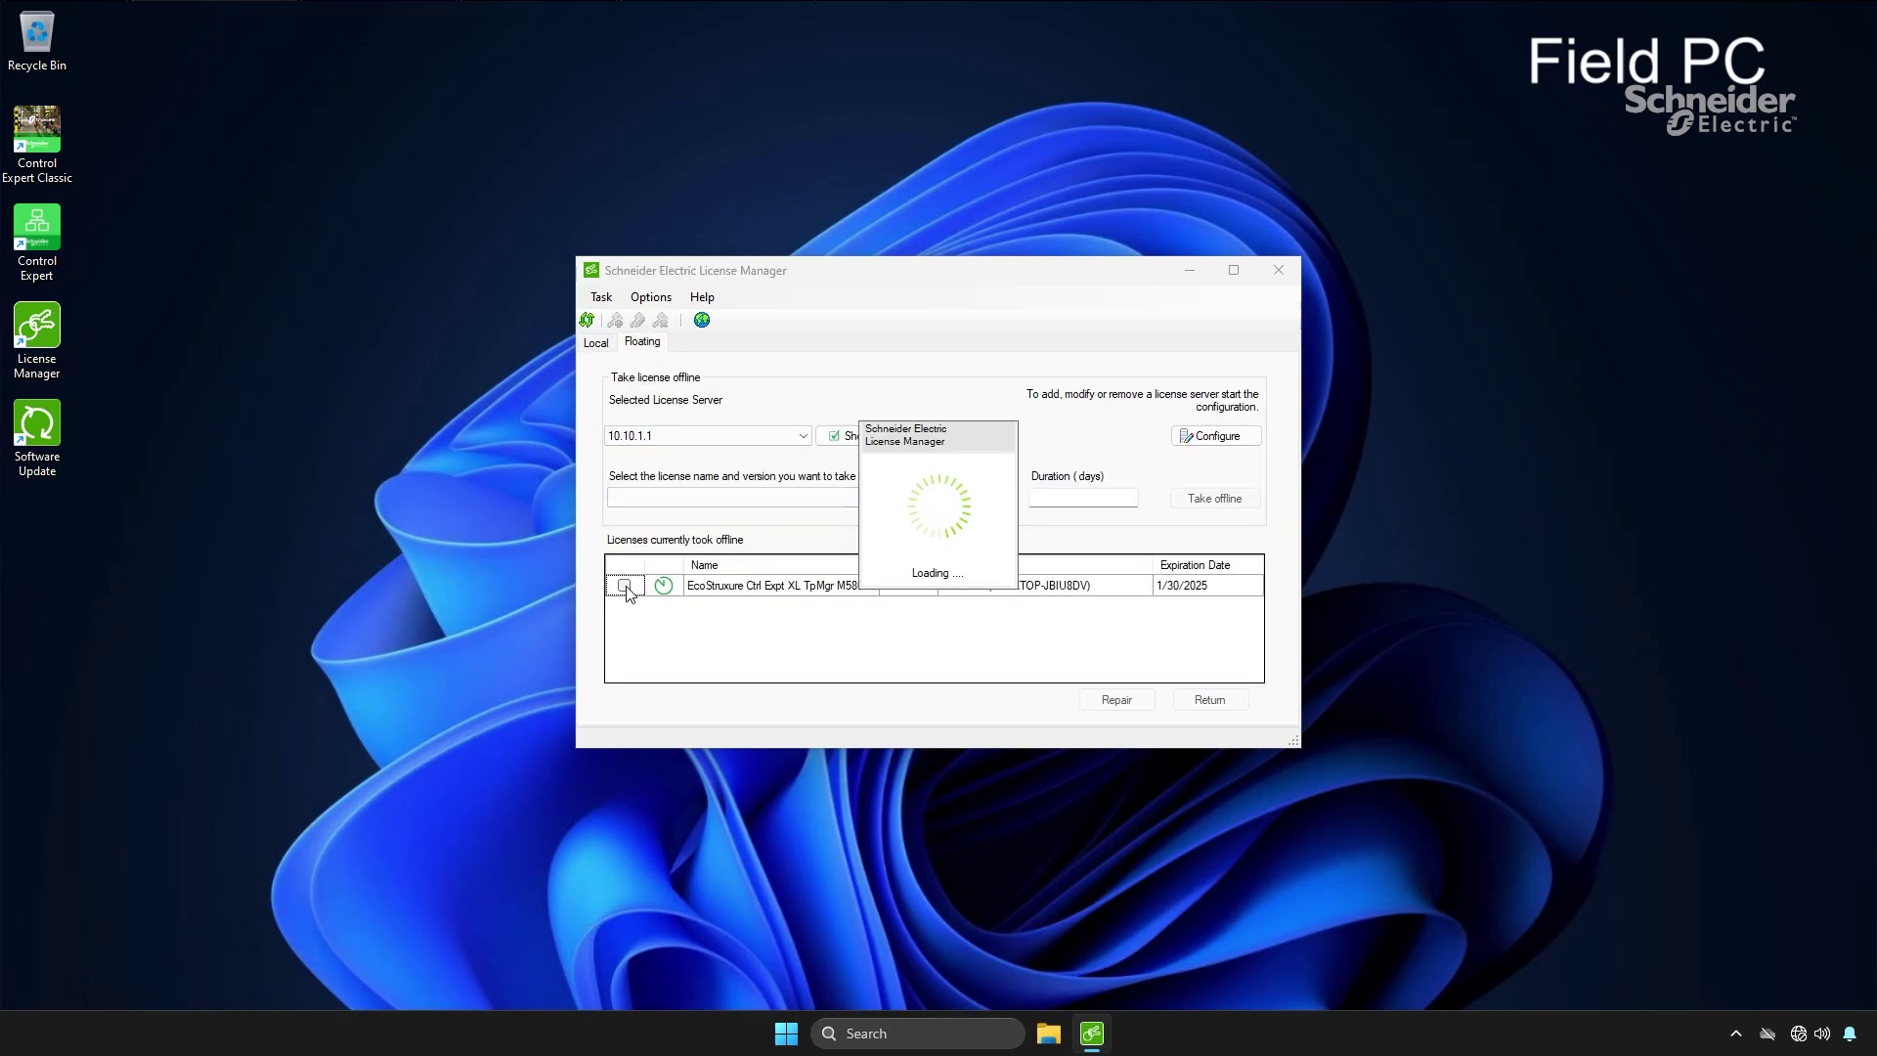
pyautogui.click(625, 586)
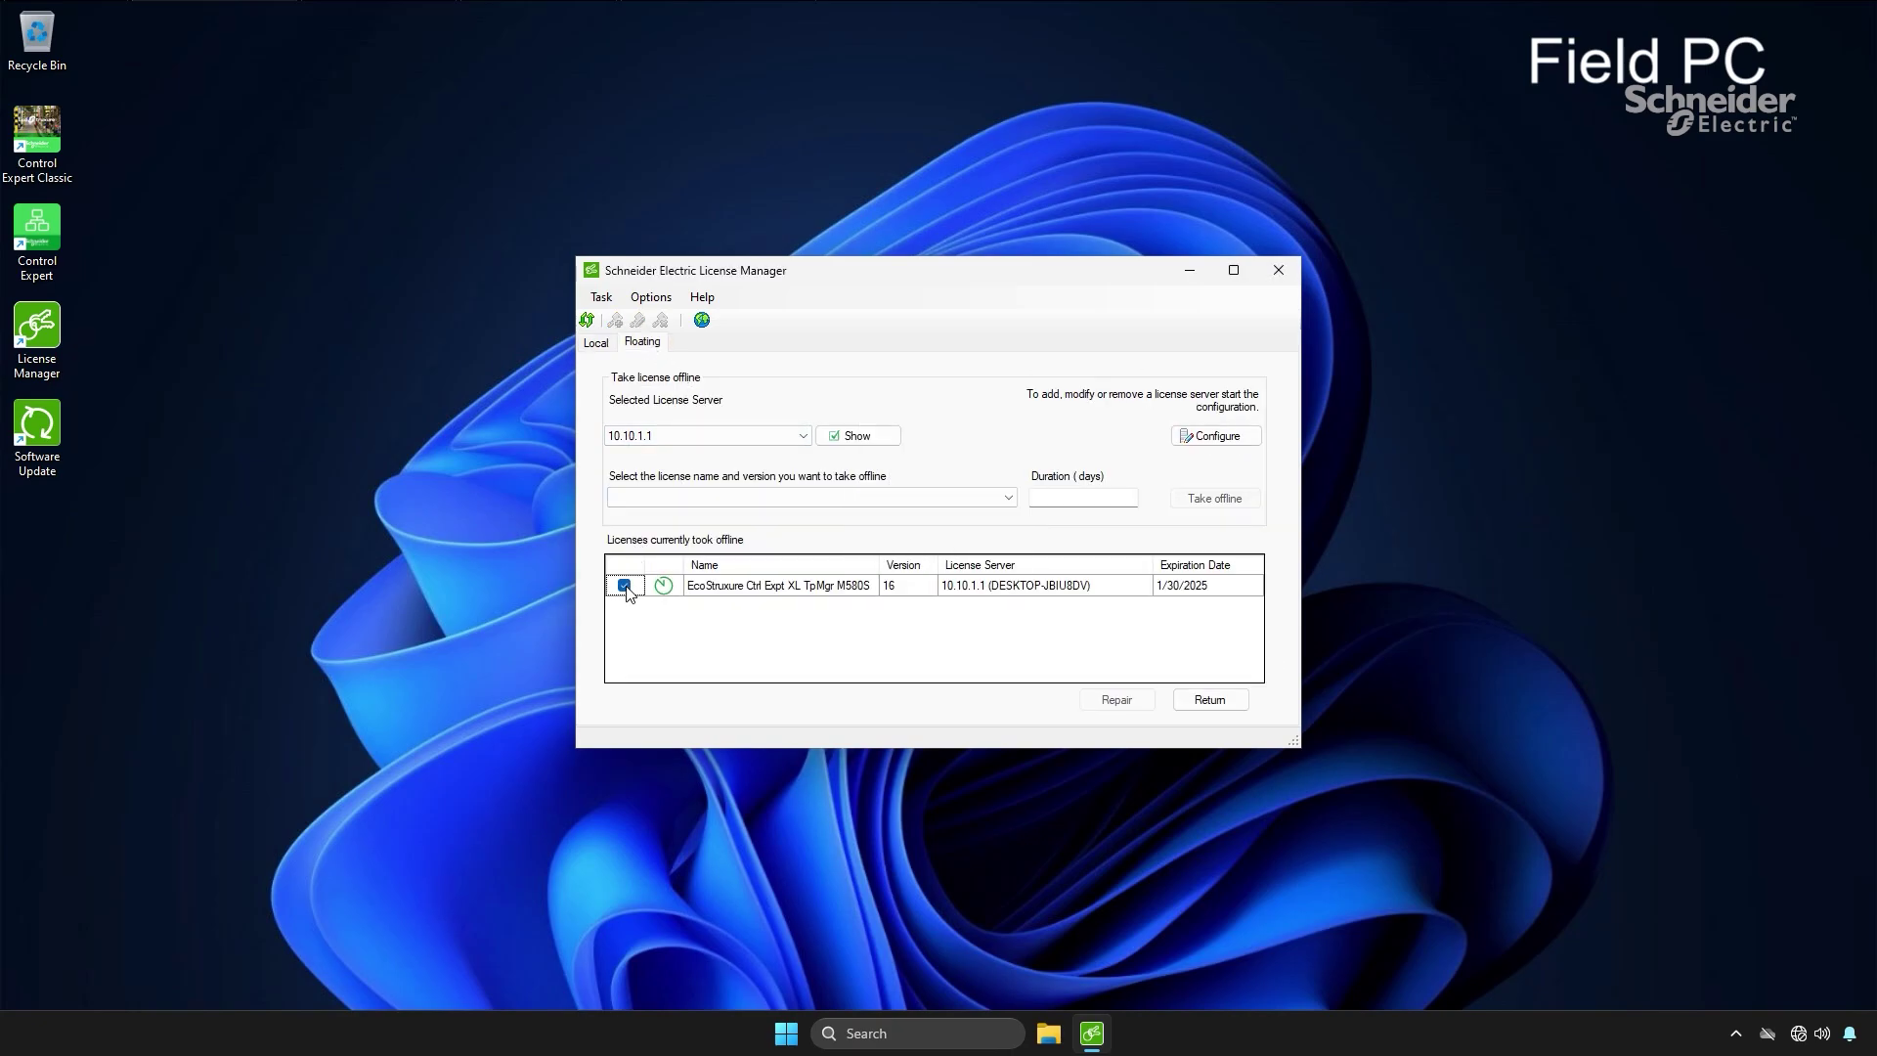
pyautogui.click(1197, 700)
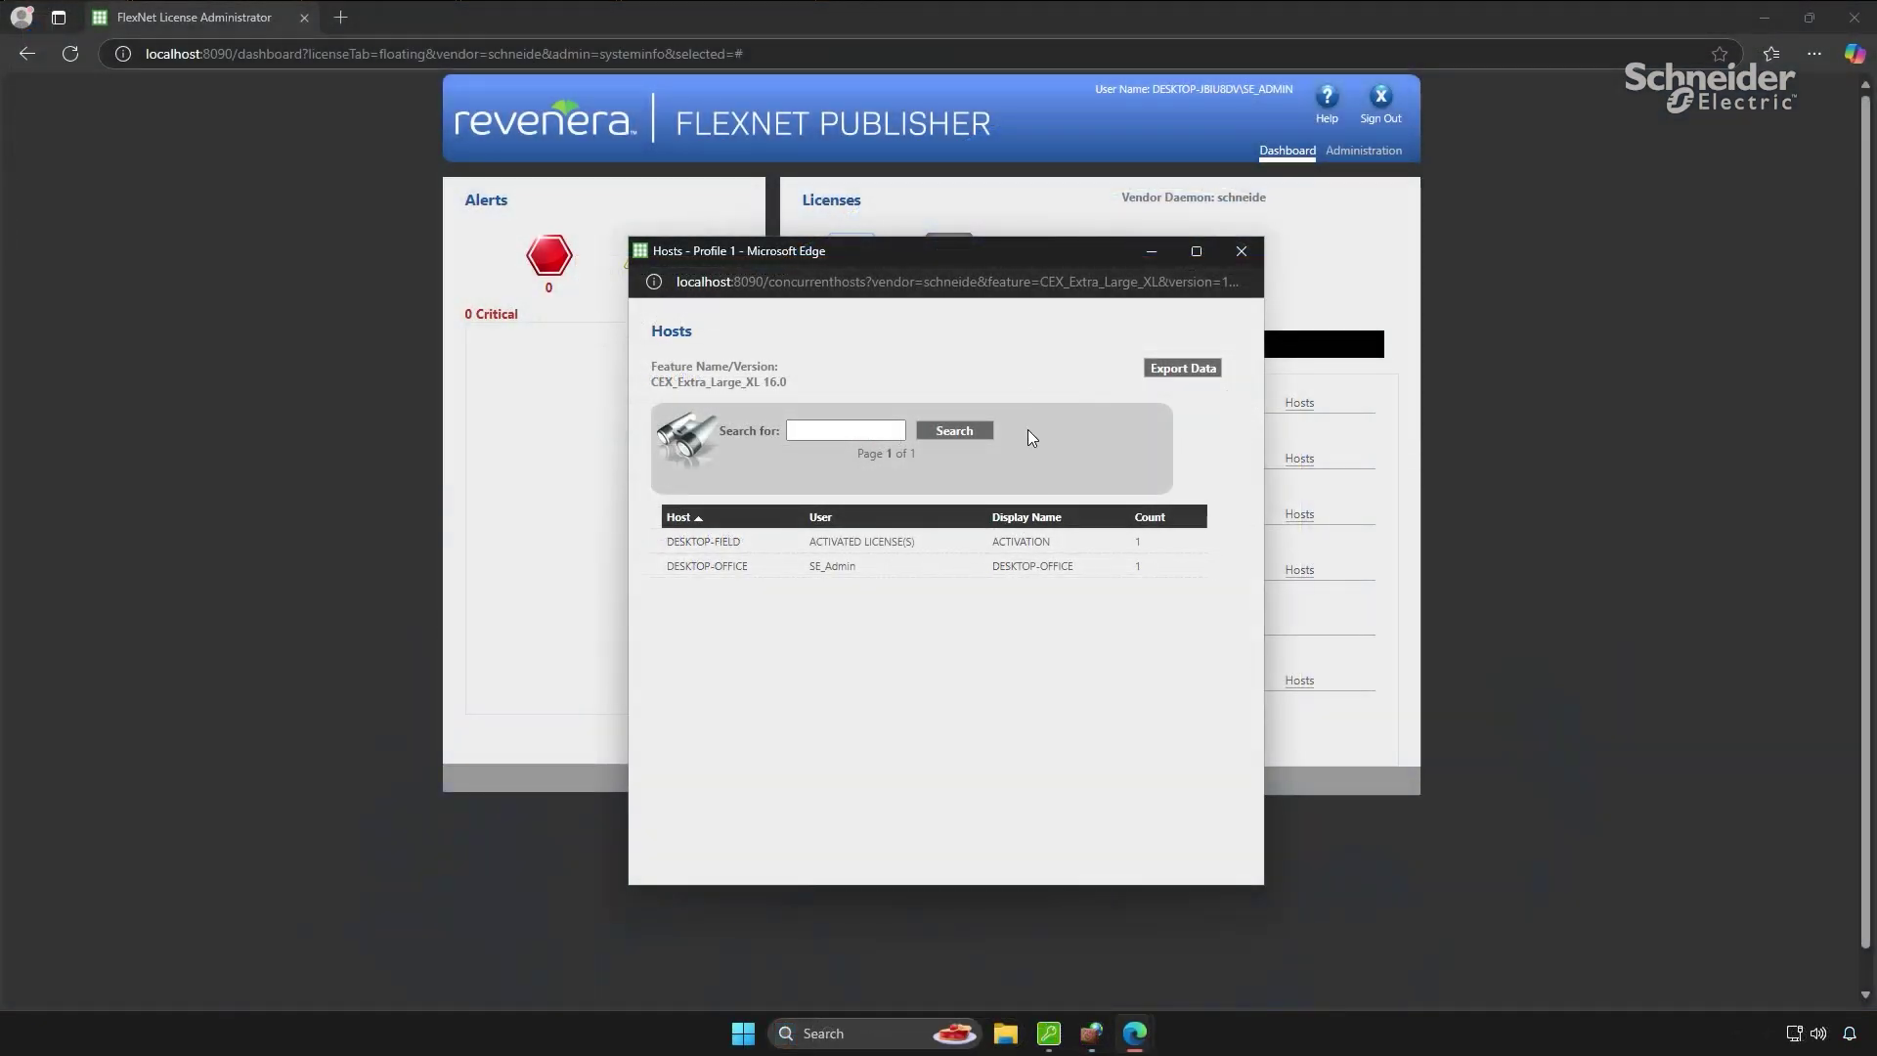
# - Close the Hosts popup and reload the FlexNet dashboard to show 0 licenses in use
pyautogui.click(1241, 253)
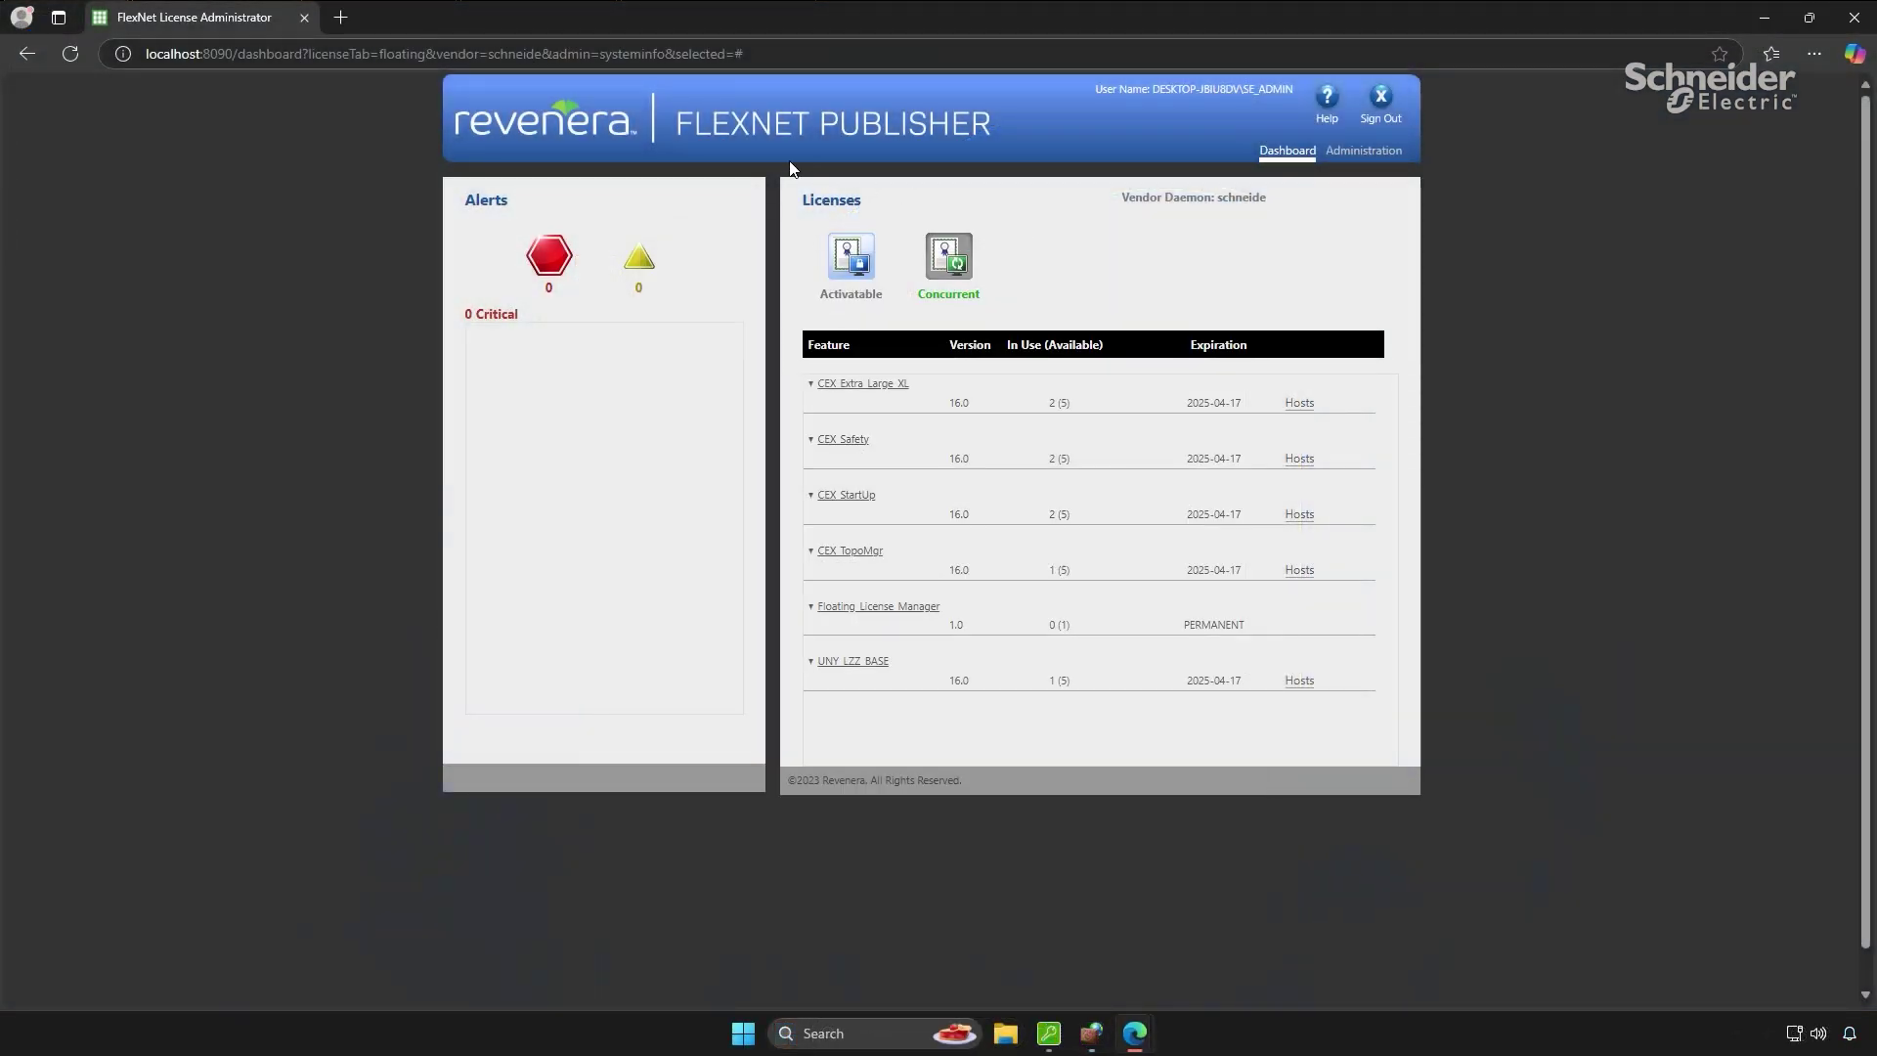
pyautogui.click(72, 59)
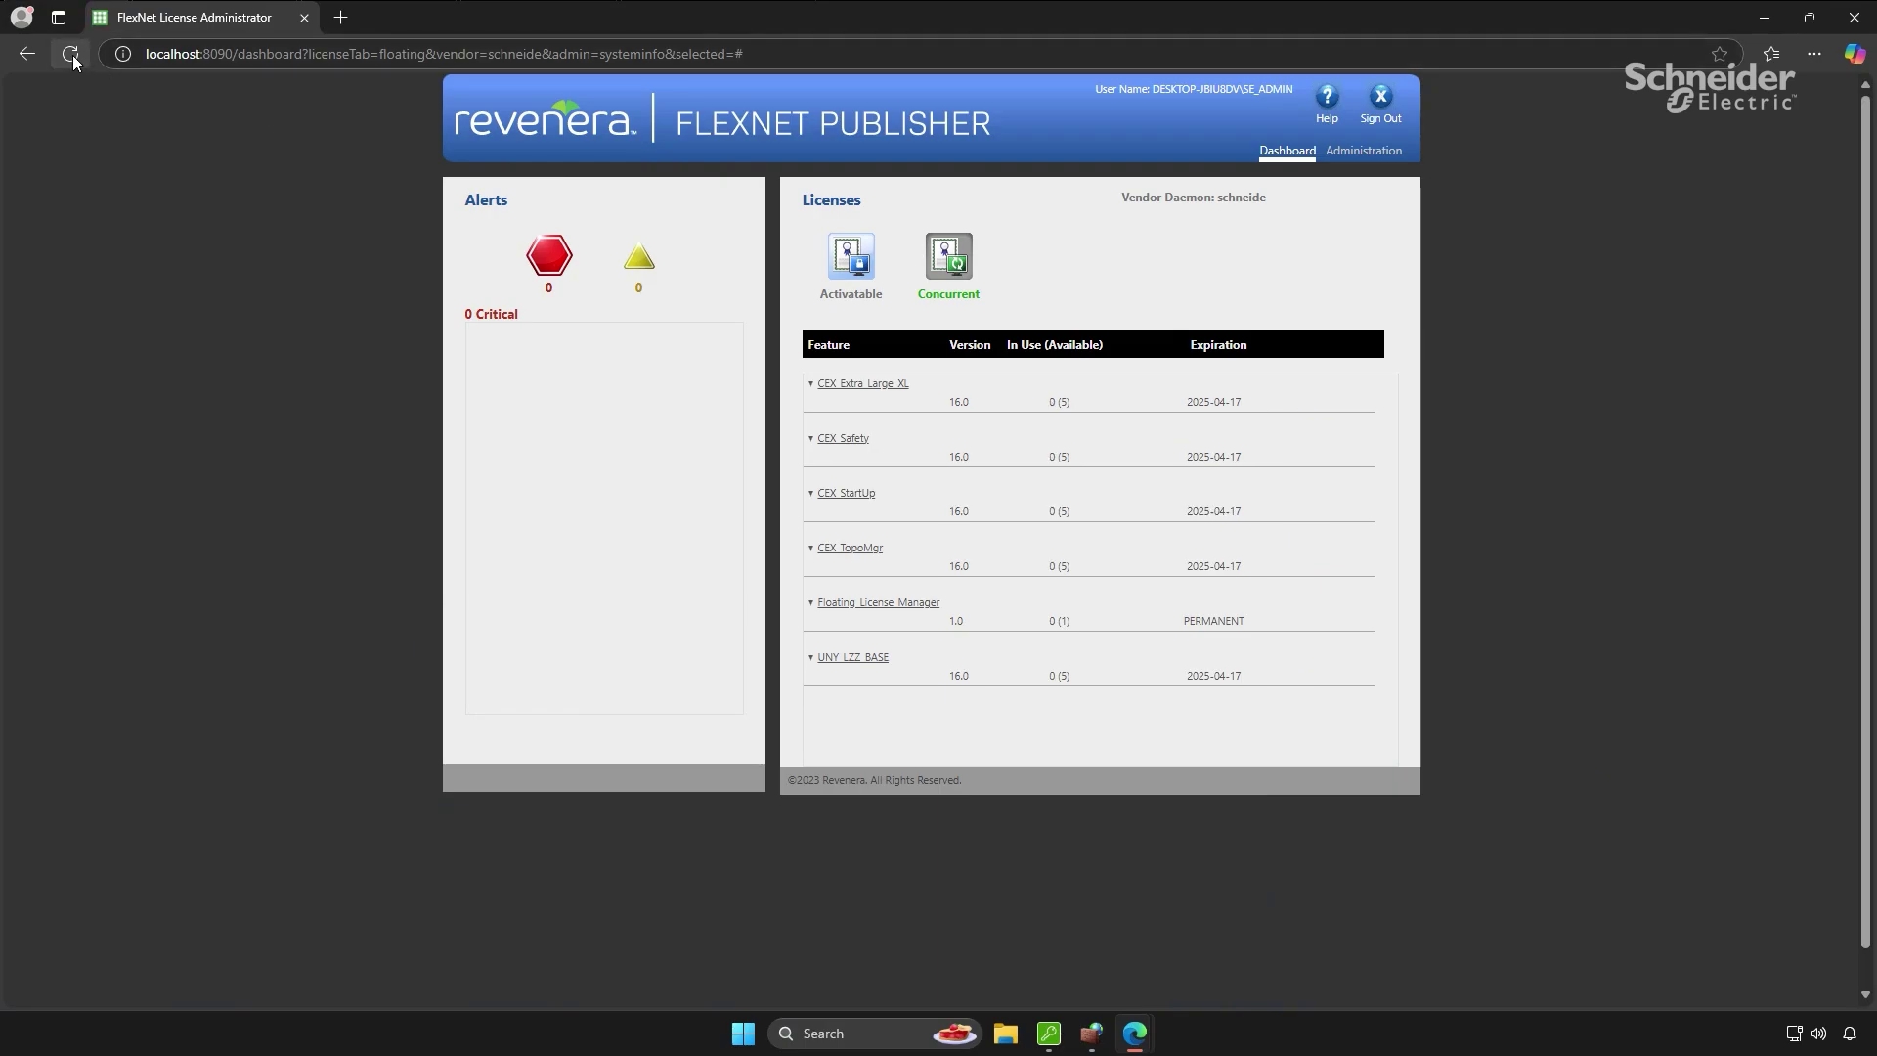